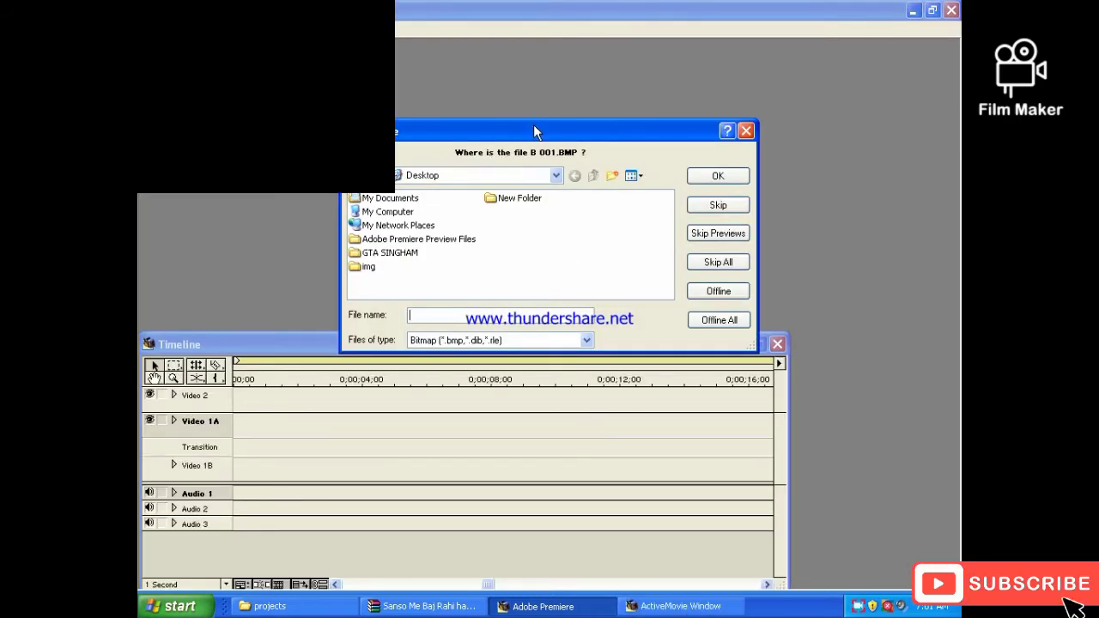
Skip locating the missing bitmap files B 001 through B 005 while the project loads
{"action": "left_click_drag", "start_coordinate": [535, 131], "coordinate": [585, 54]}
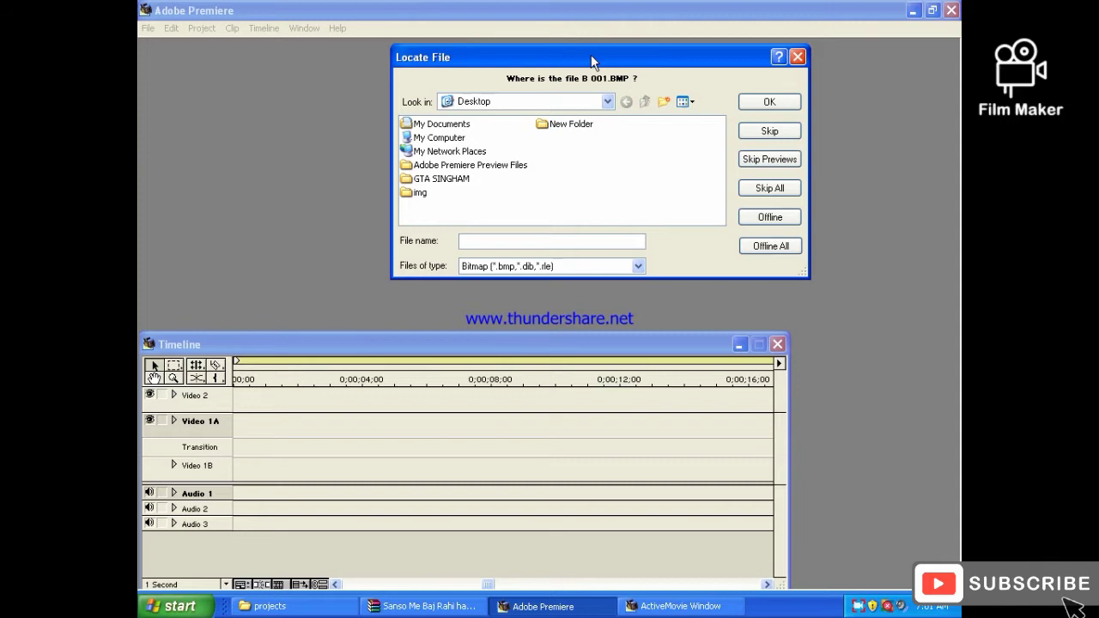
{"action": "left_click", "coordinate": [756, 129]}
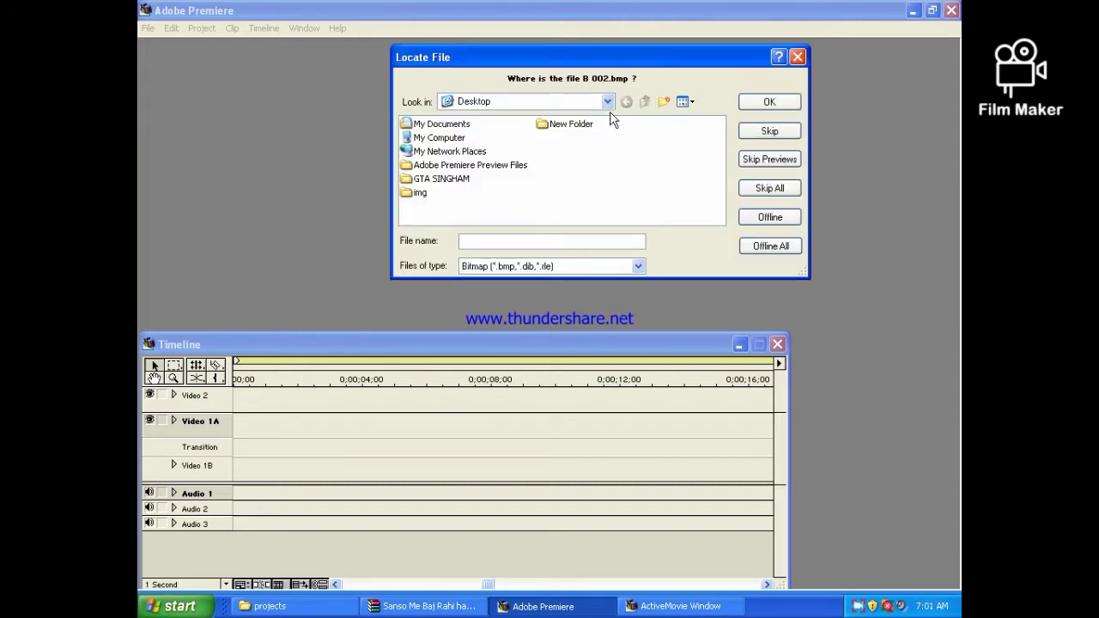
{"action": "left_click", "coordinate": [771, 131]}
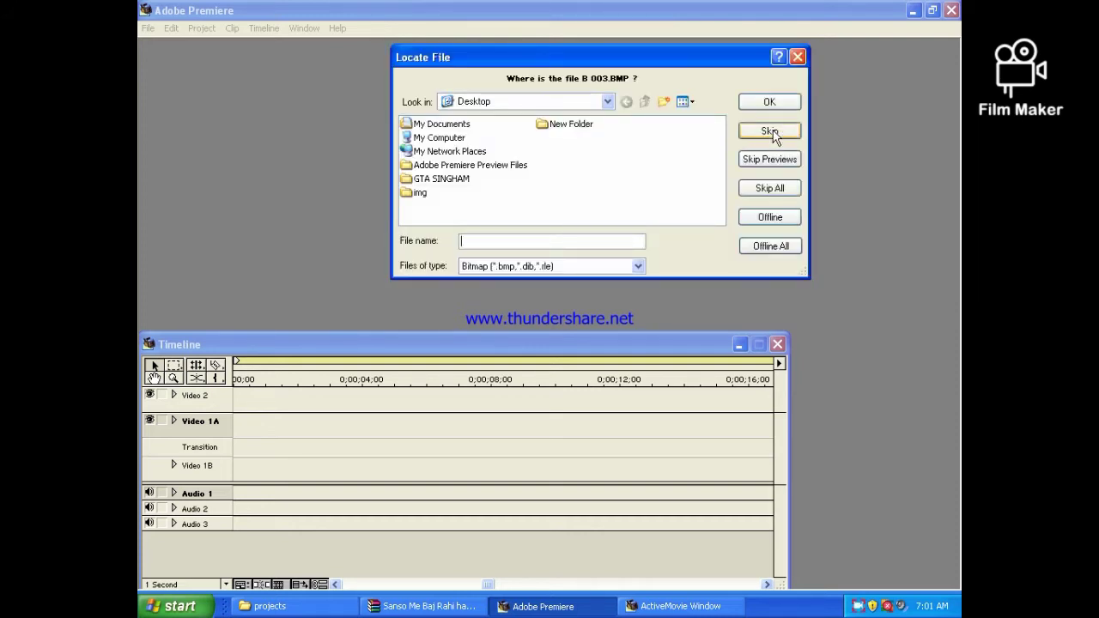
{"action": "left_click", "coordinate": [771, 132]}
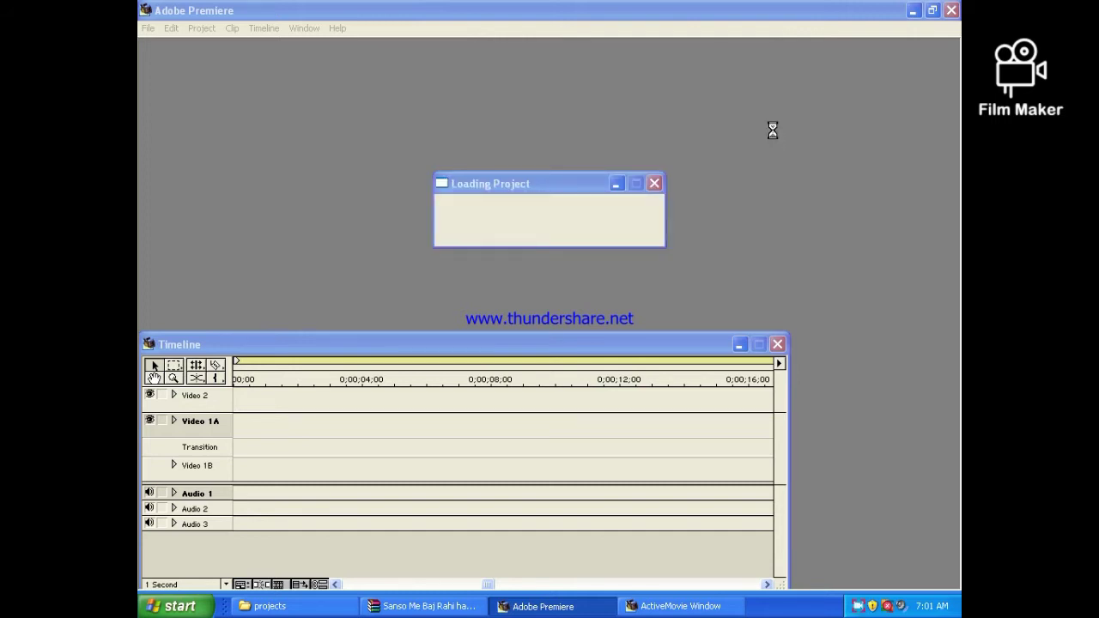
{"action": "left_click", "coordinate": [770, 131]}
{"action": "left_click", "coordinate": [770, 131]}
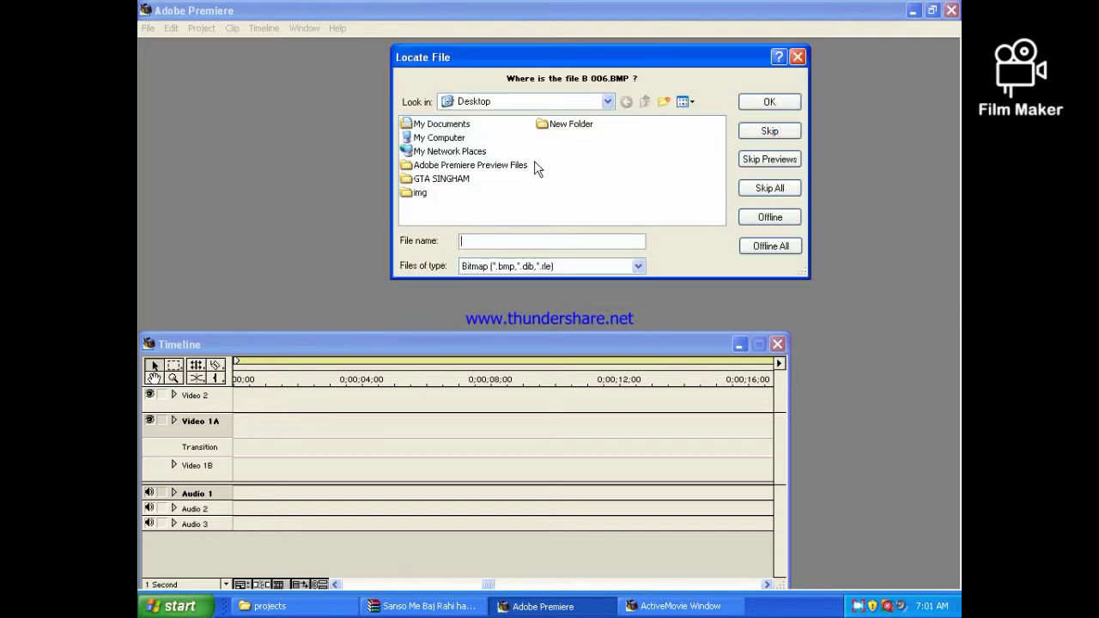
Check the img folder for the missing B 006.BMP and cancel the search for the file
{"action": "double_click", "coordinate": [416, 194]}
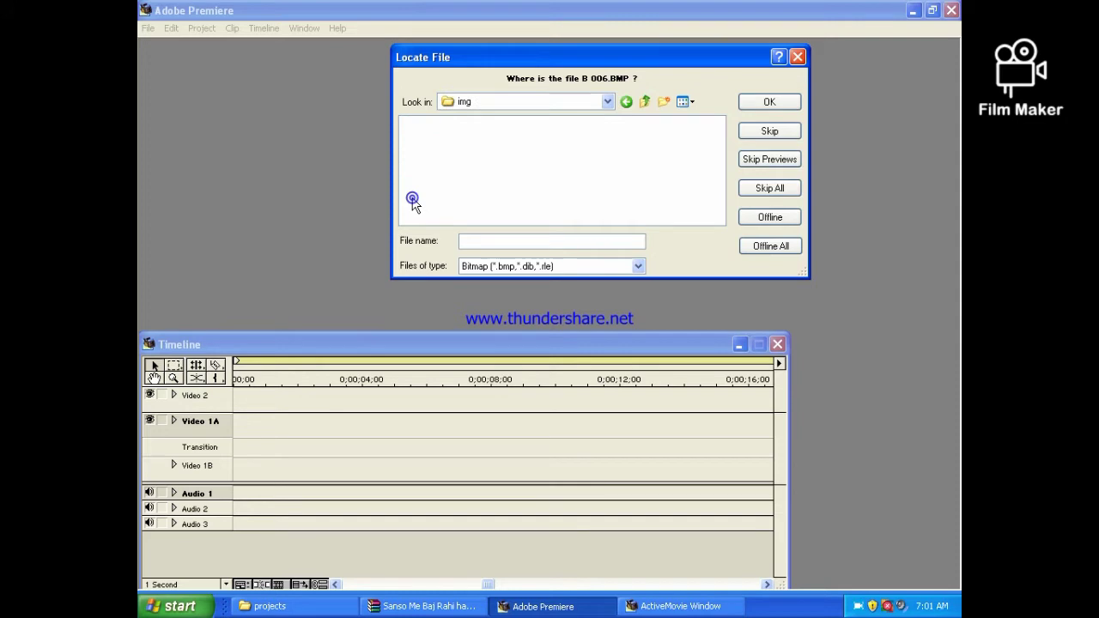
{"action": "left_click", "coordinate": [645, 103]}
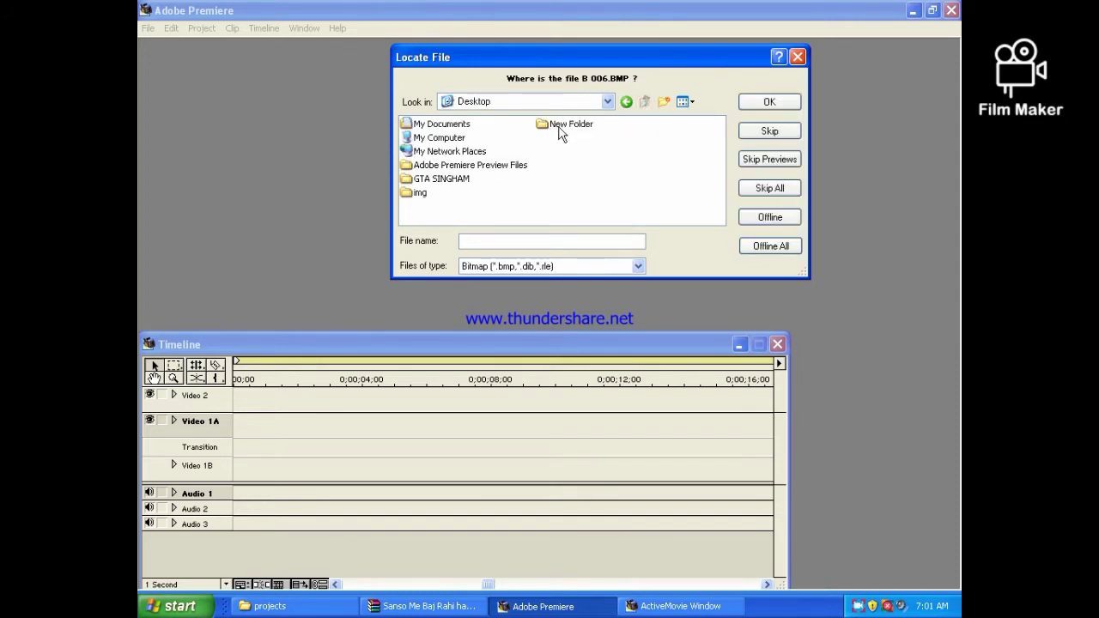
{"action": "left_click", "coordinate": [797, 56]}
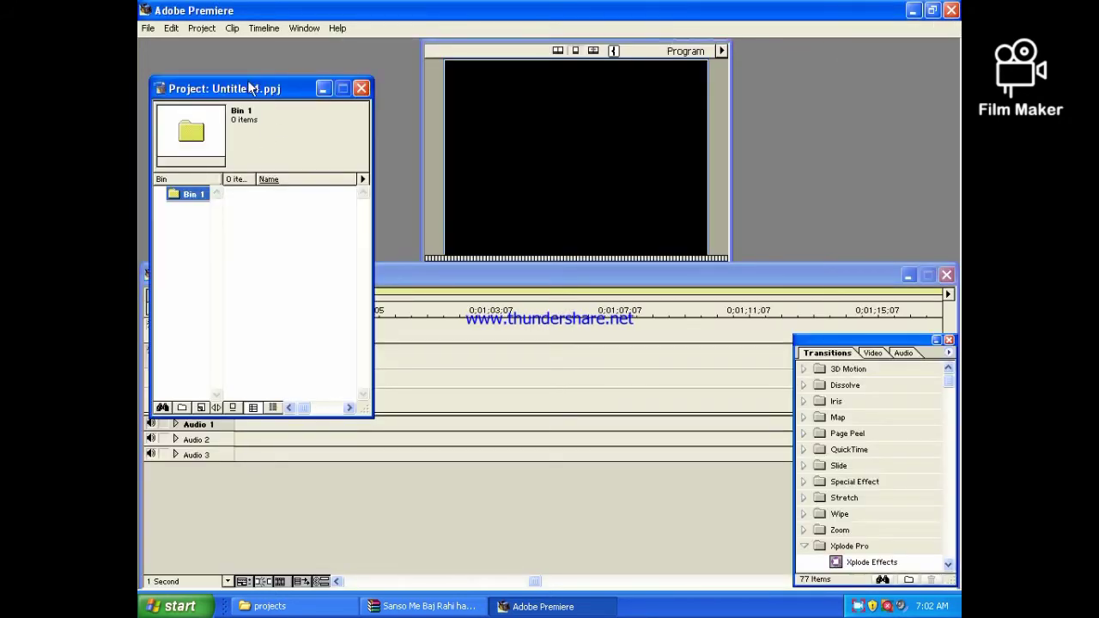
Rearrange the windows so a shortened Project window sits above the Timeline and the program monitor's playback controls are uncovered
{"action": "left_click_drag", "start_coordinate": [247, 90], "coordinate": [248, 63]}
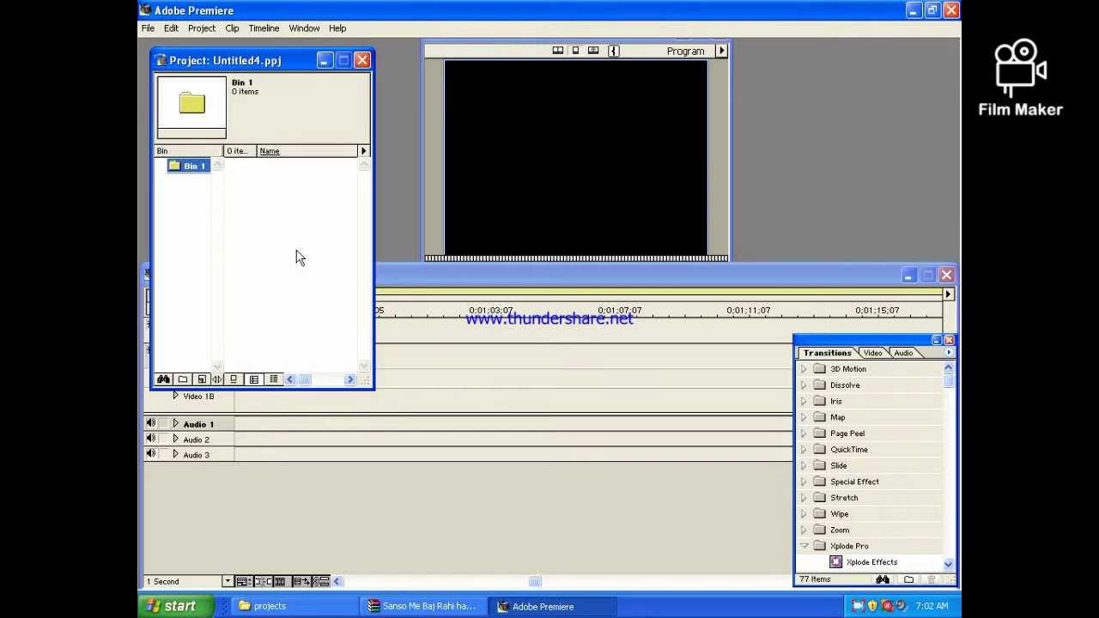
{"action": "left_click_drag", "start_coordinate": [294, 389], "coordinate": [298, 267]}
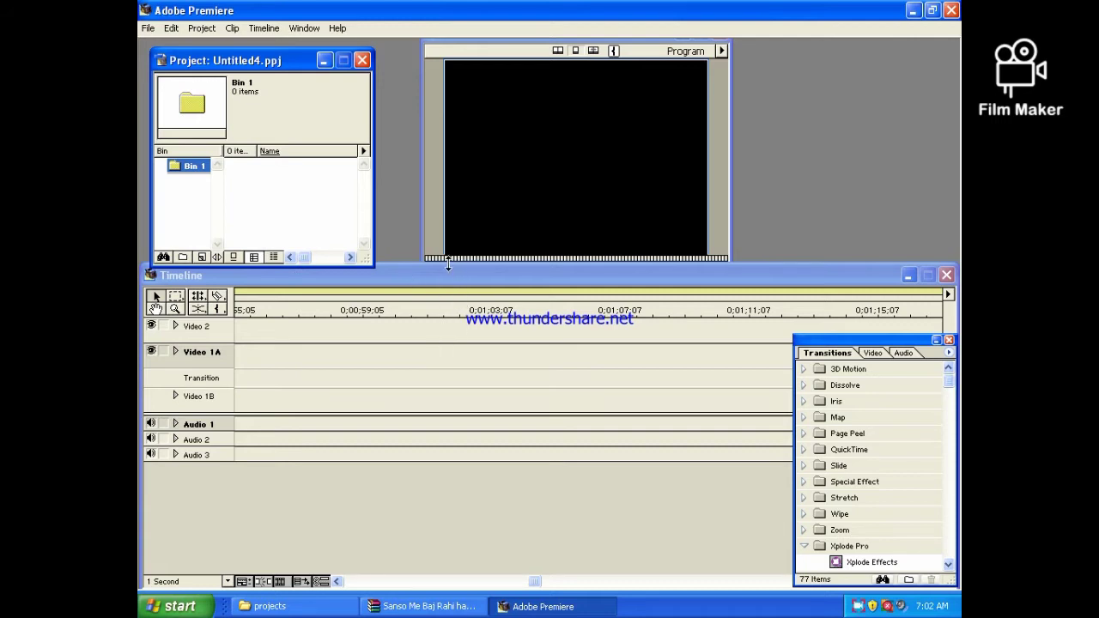
{"action": "left_click_drag", "start_coordinate": [445, 266], "coordinate": [439, 313]}
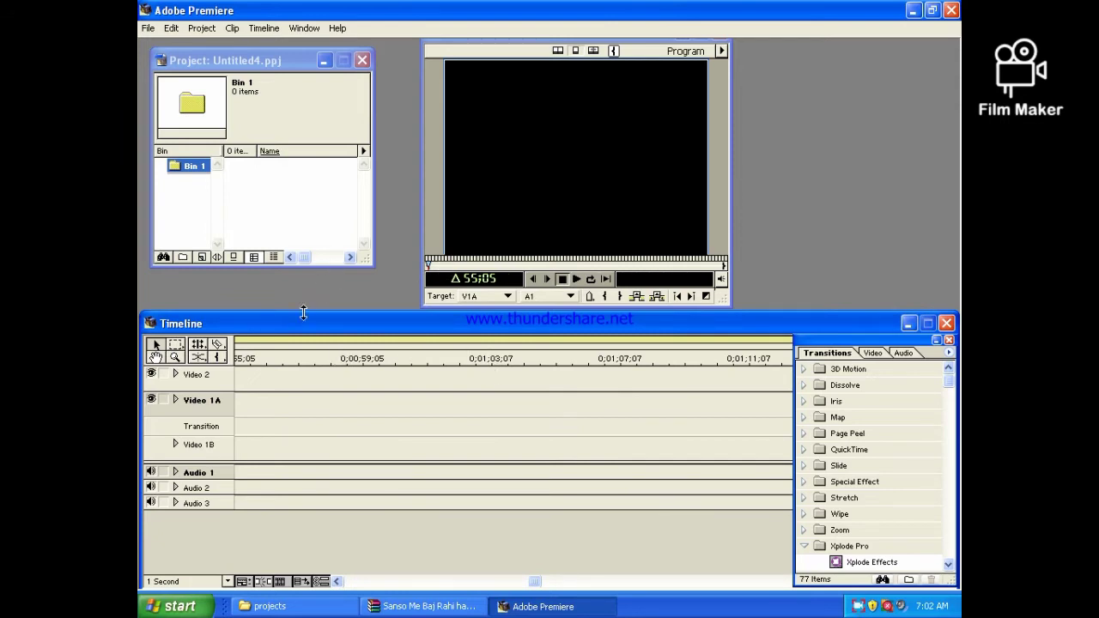
{"action": "left_click_drag", "start_coordinate": [304, 322], "coordinate": [297, 320]}
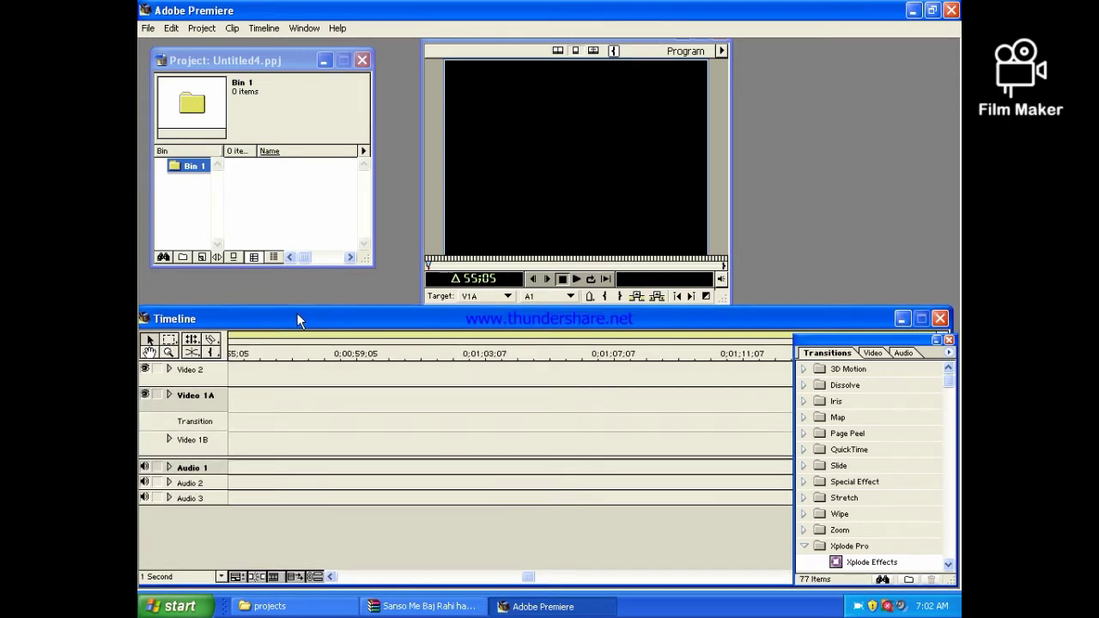
Import the still image 8d667d2de823a836d1966c85442bc93e from the Desktop into the project, browsing the files as thumbnails
{"action": "left_click", "coordinate": [261, 194]}
{"action": "right_click", "coordinate": [261, 194]}
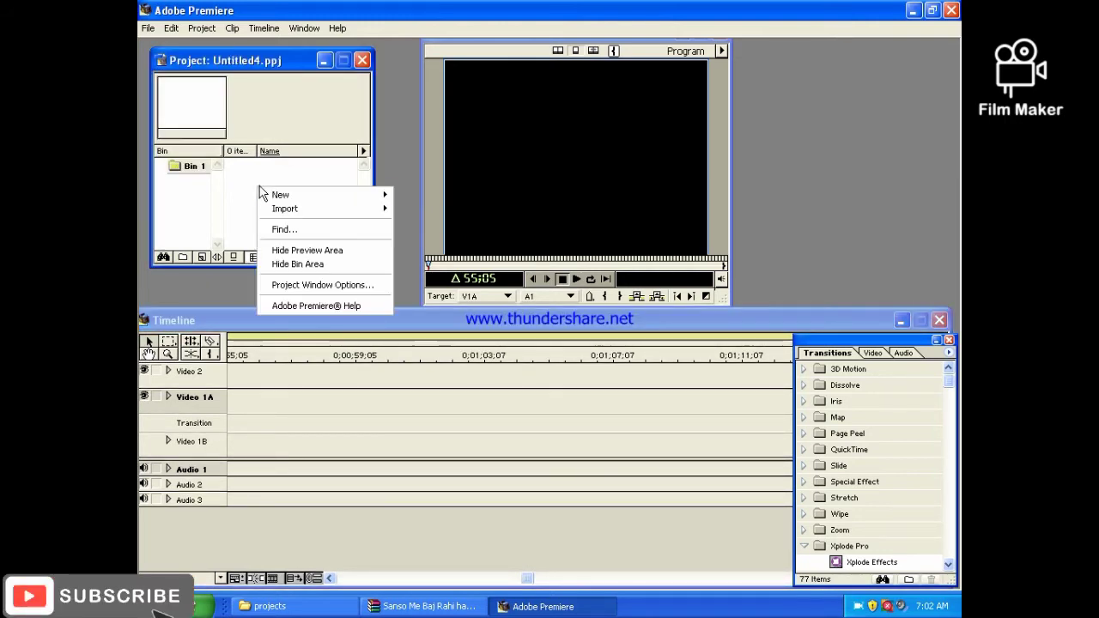
{"action": "mouse_move", "coordinate": [318, 217]}
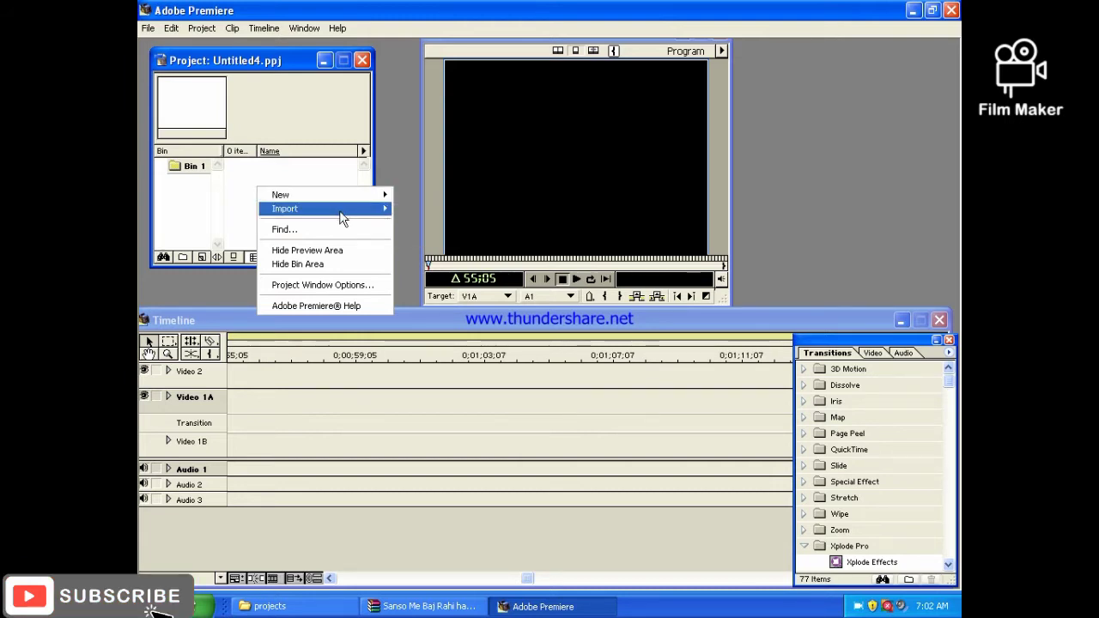
{"action": "left_click", "coordinate": [411, 210]}
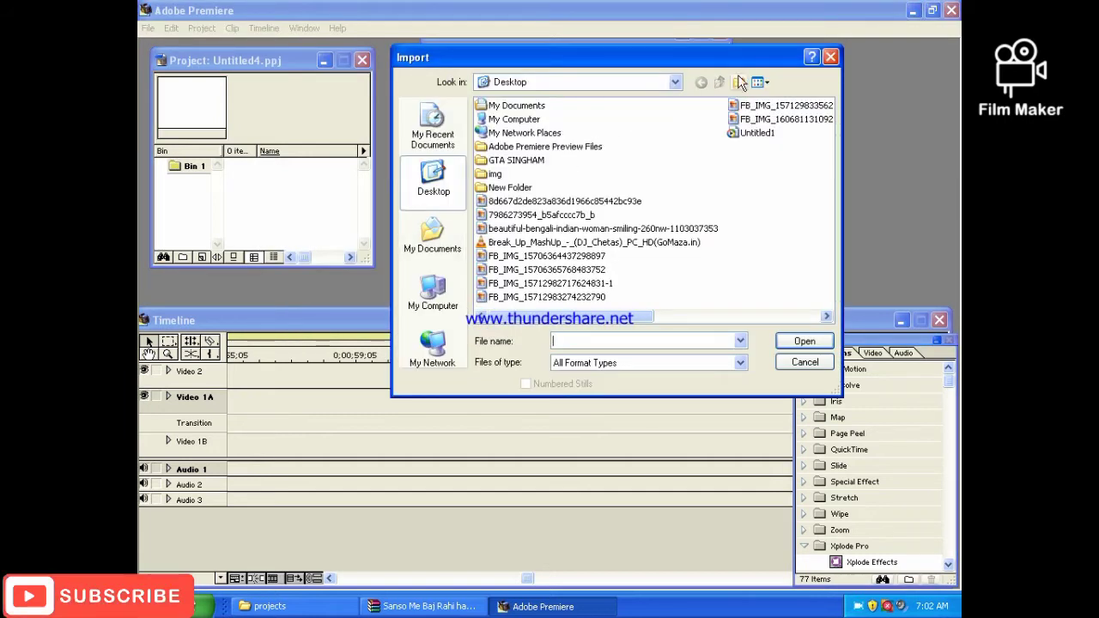
{"action": "left_click", "coordinate": [759, 83]}
{"action": "left_click", "coordinate": [781, 101]}
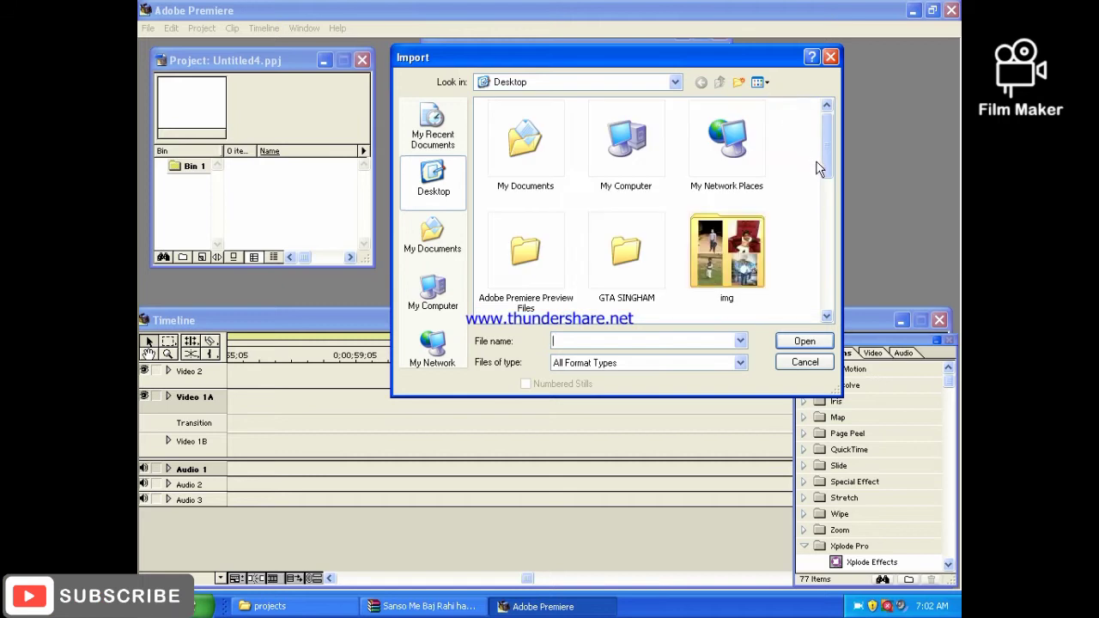
{"action": "left_click_drag", "start_coordinate": [826, 151], "coordinate": [820, 202]}
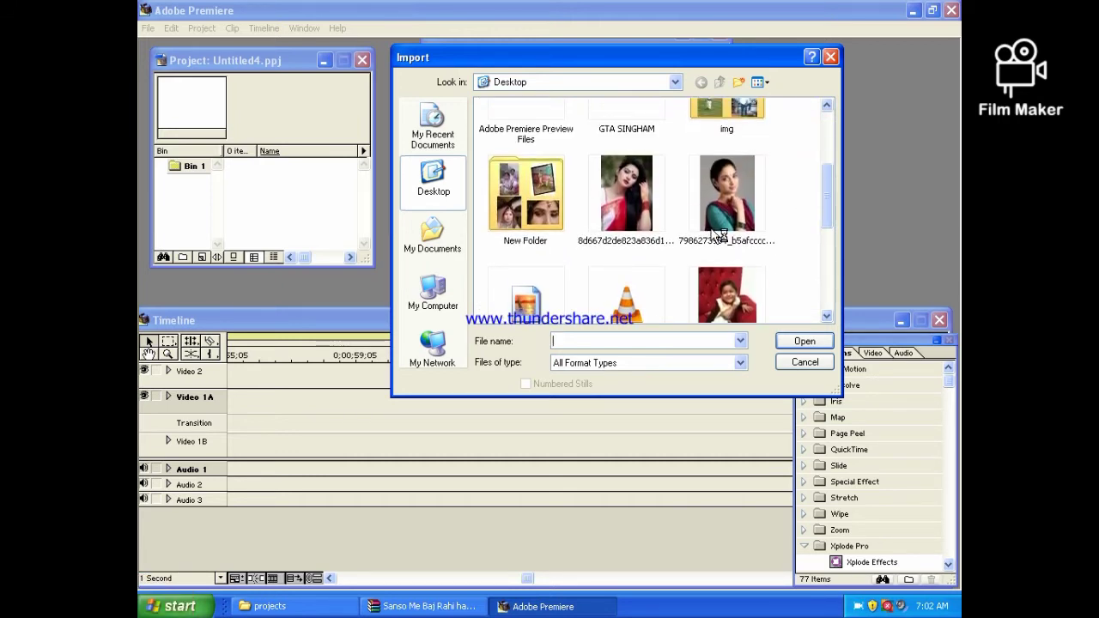
{"action": "double_click", "coordinate": [638, 212]}
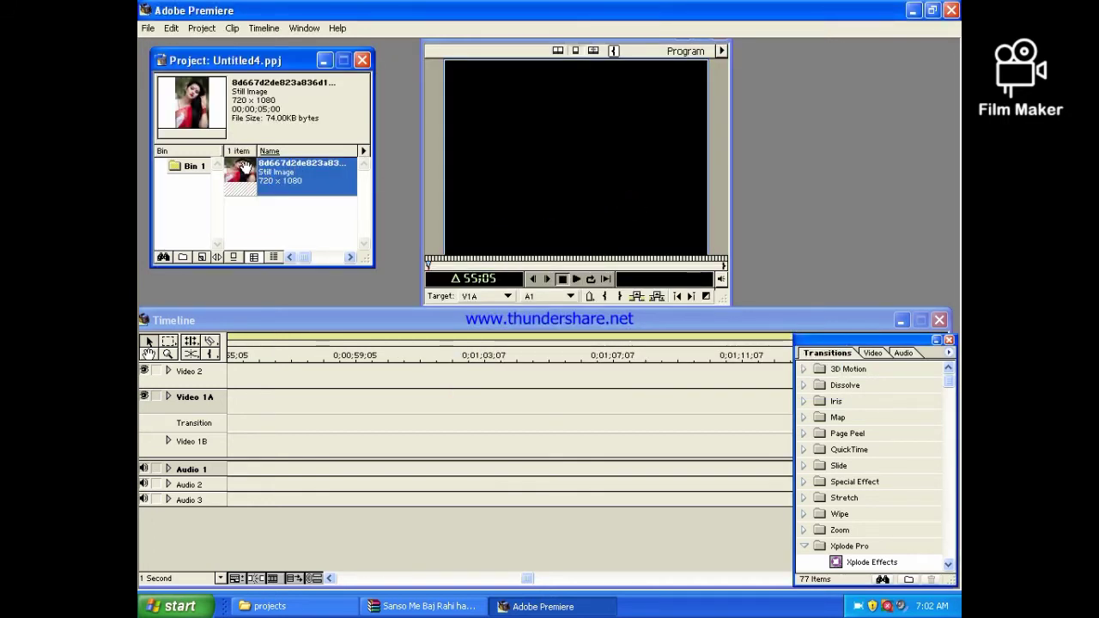
{"action": "right_click", "coordinate": [293, 220]}
{"action": "mouse_move", "coordinate": [362, 244]}
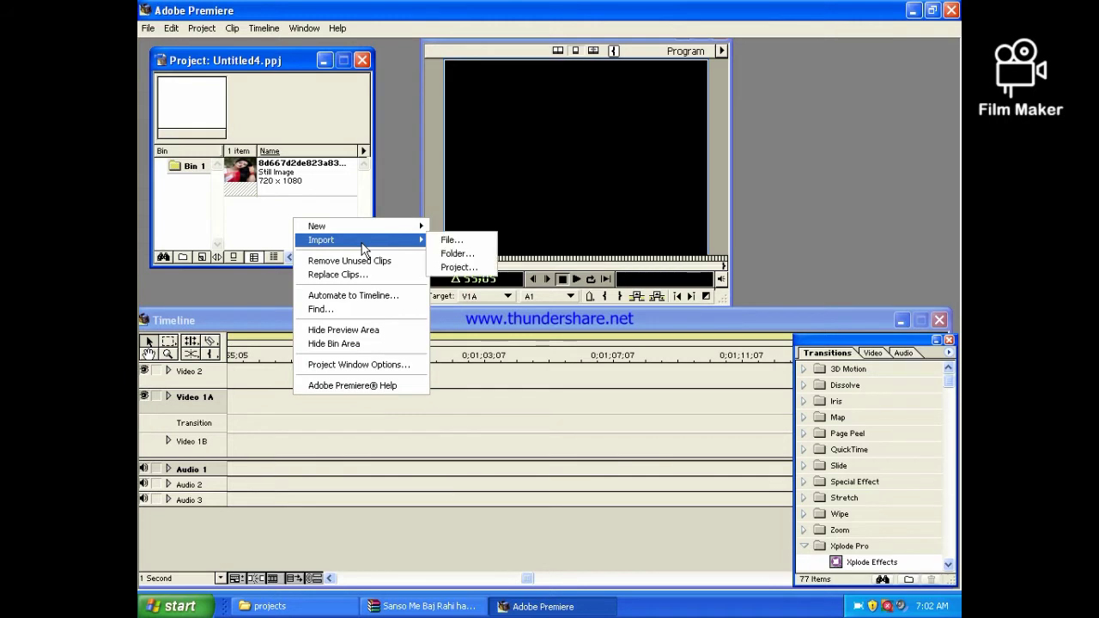
{"action": "left_click", "coordinate": [453, 240]}
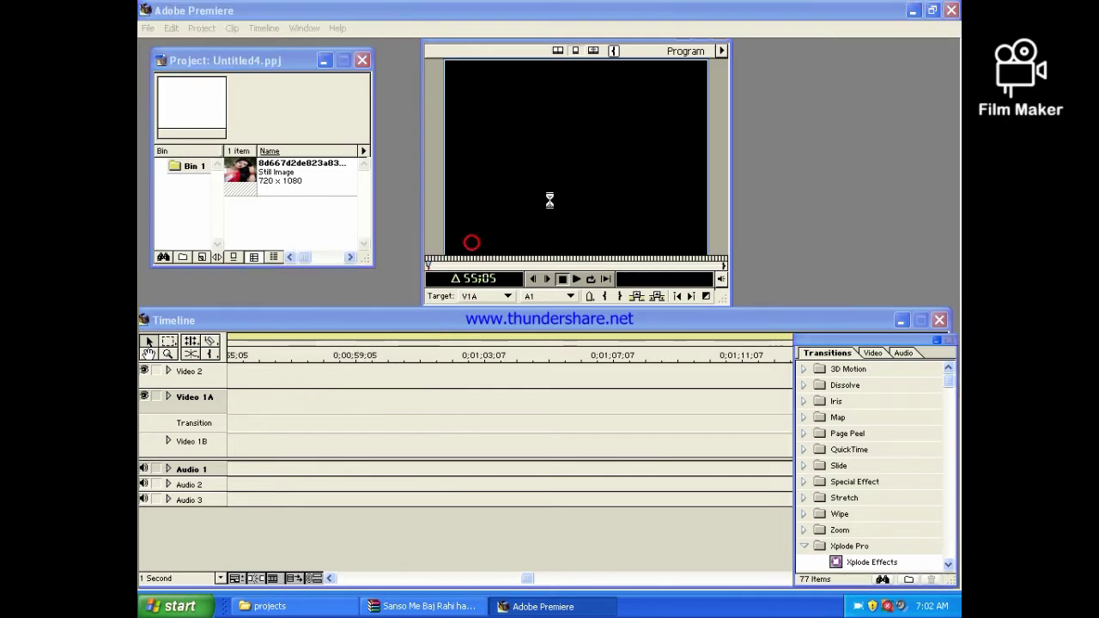
{"action": "left_click", "coordinate": [747, 106]}
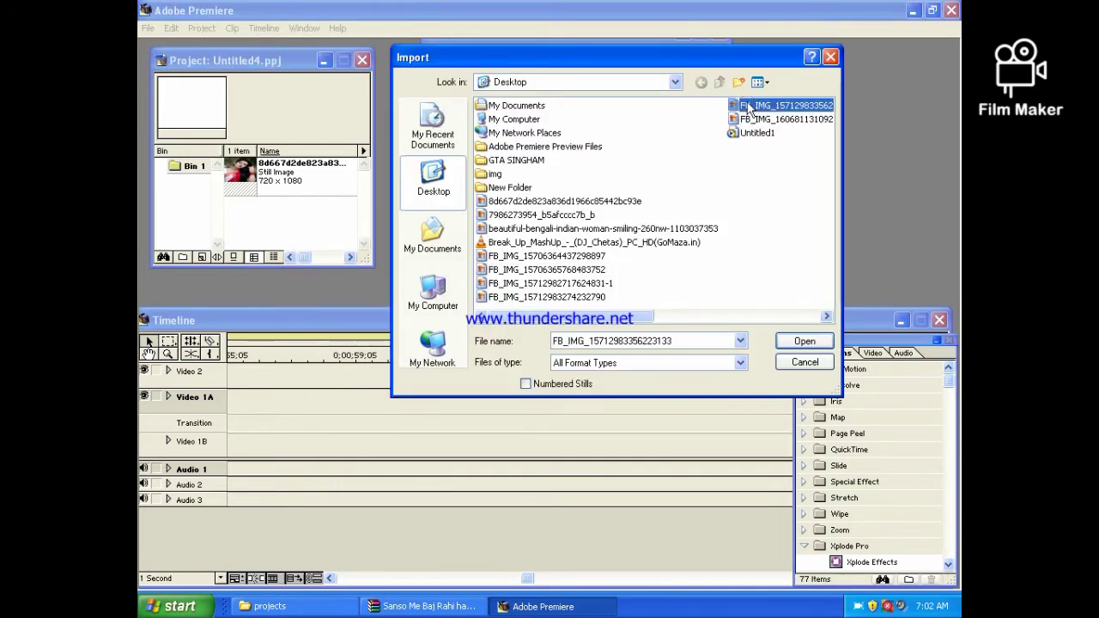
{"action": "left_click", "coordinate": [767, 83]}
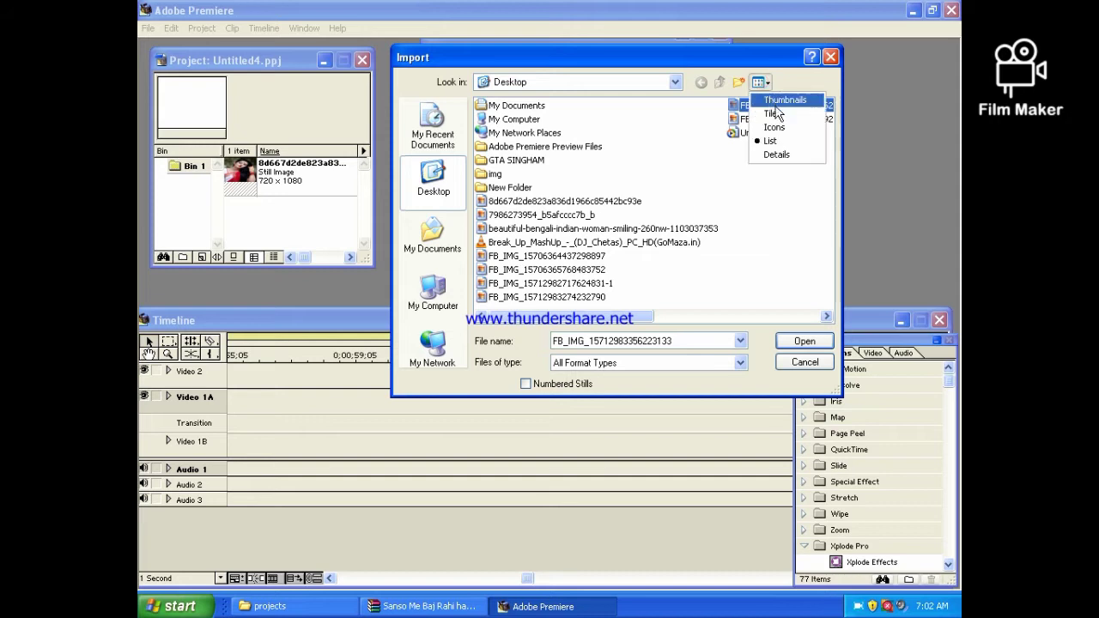
{"action": "left_click", "coordinate": [783, 101]}
{"action": "double_click", "coordinate": [744, 242]}
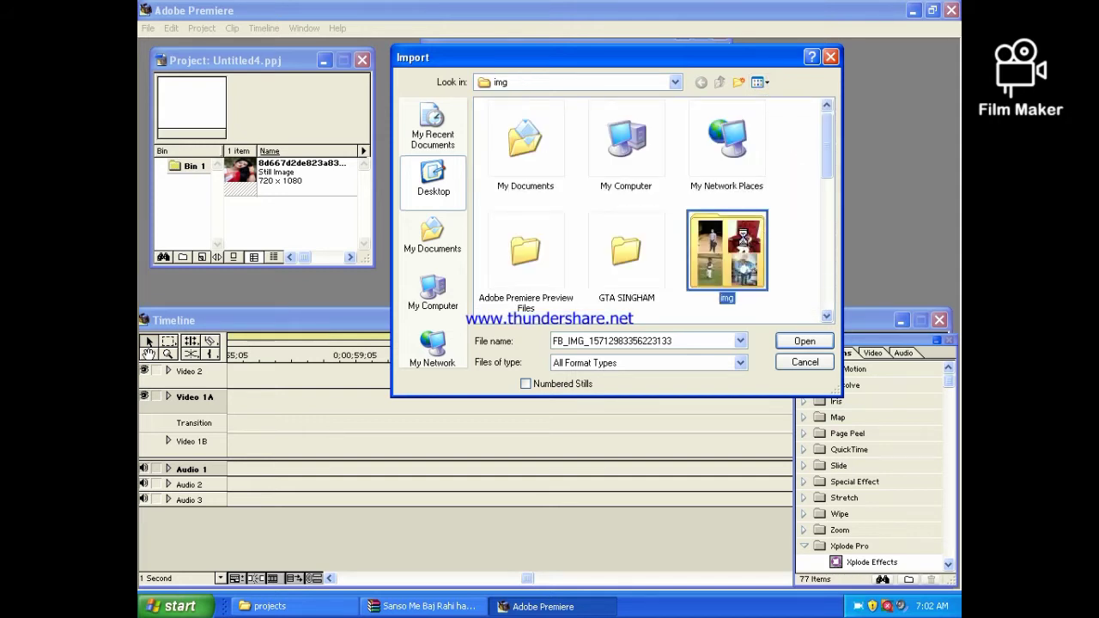
{"action": "left_click_drag", "start_coordinate": [829, 129], "coordinate": [823, 169]}
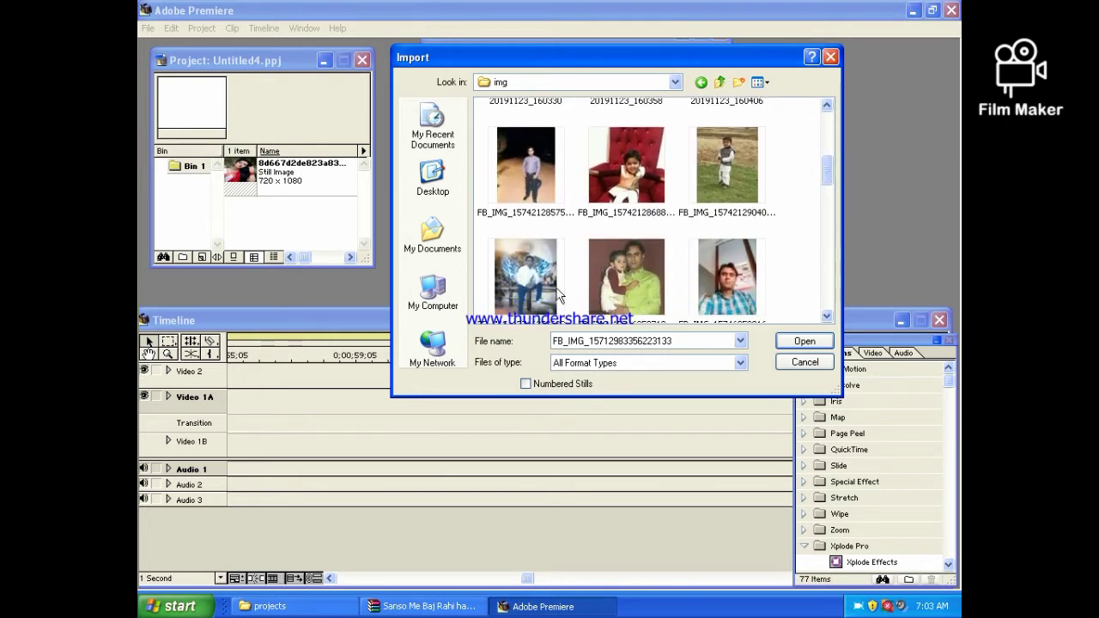
{"action": "double_click", "coordinate": [744, 304]}
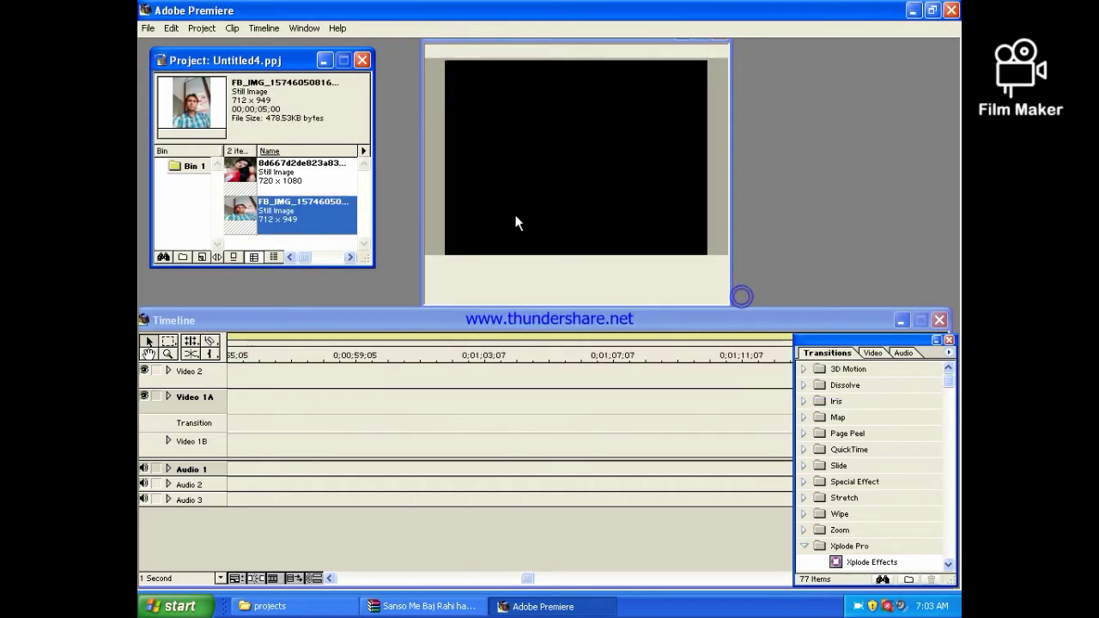
{"action": "right_click", "coordinate": [322, 243]}
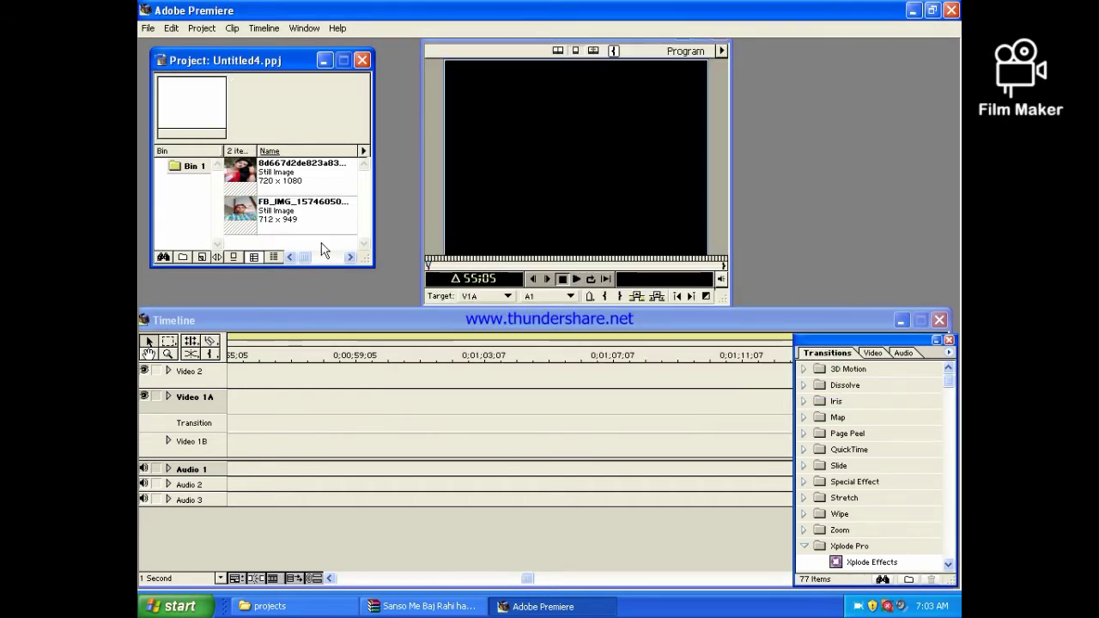
{"action": "mouse_move", "coordinate": [368, 268]}
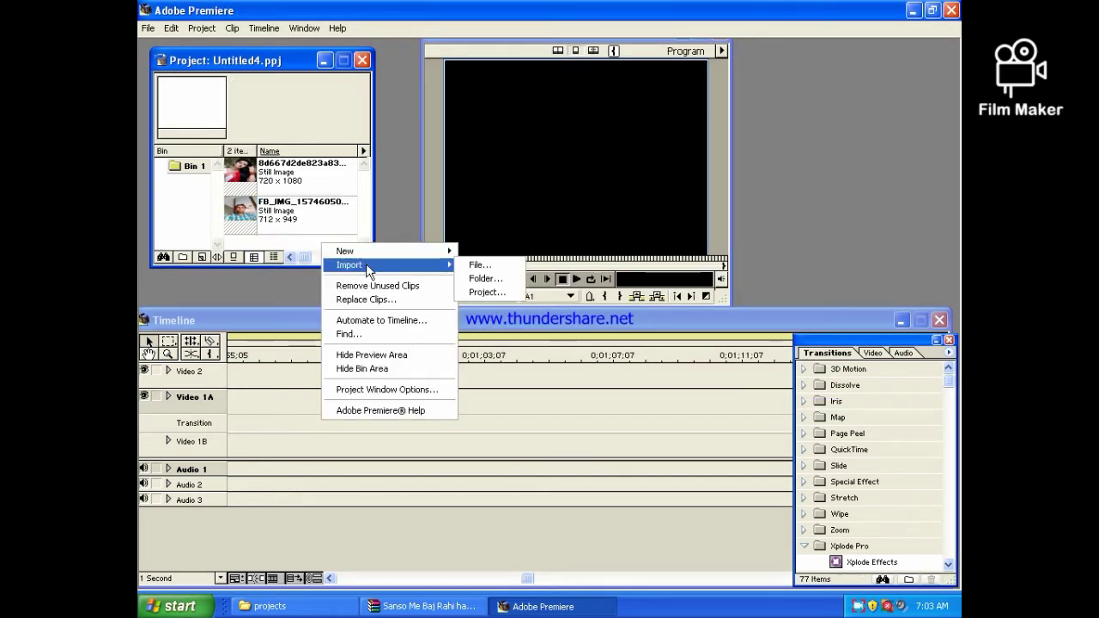
{"action": "left_click", "coordinate": [481, 264]}
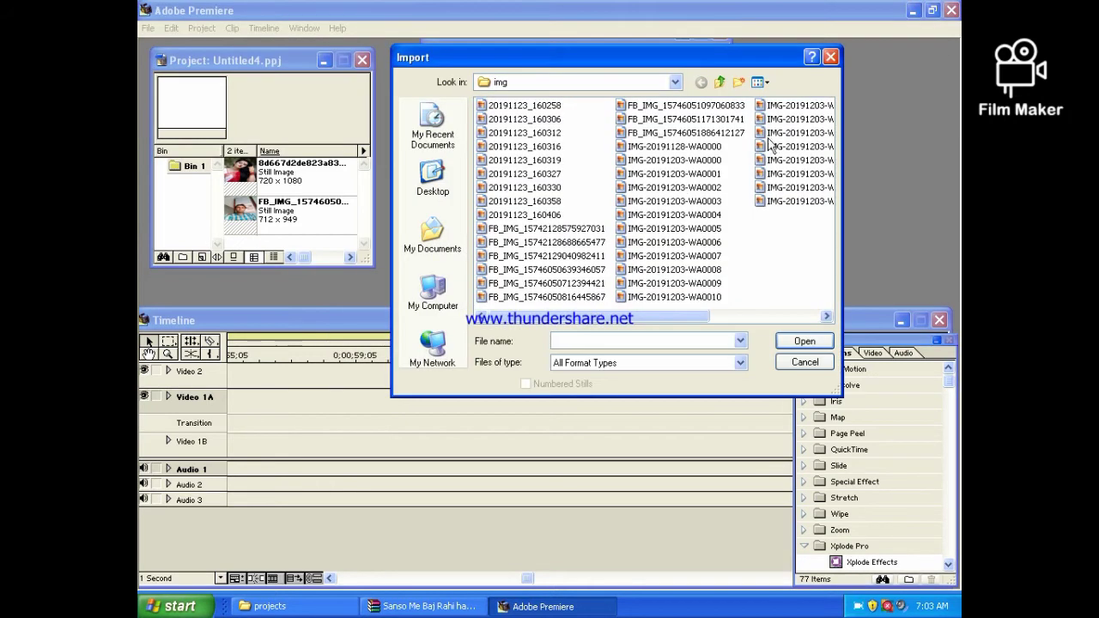
{"action": "left_click", "coordinate": [760, 82]}
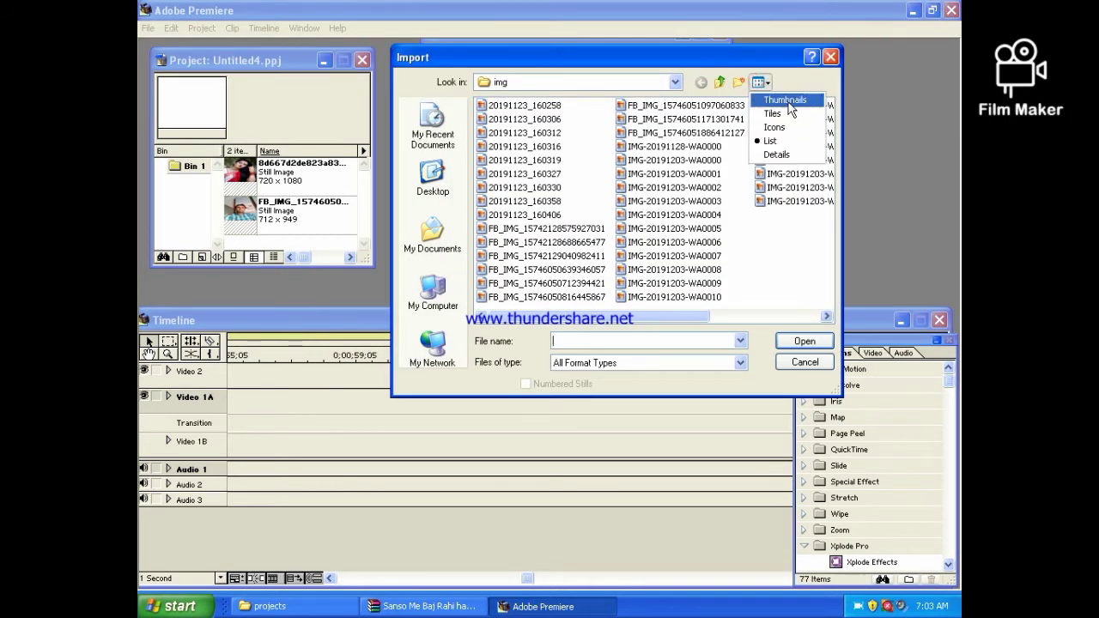
{"action": "left_click", "coordinate": [787, 99]}
{"action": "left_click_drag", "start_coordinate": [823, 135], "coordinate": [823, 191]}
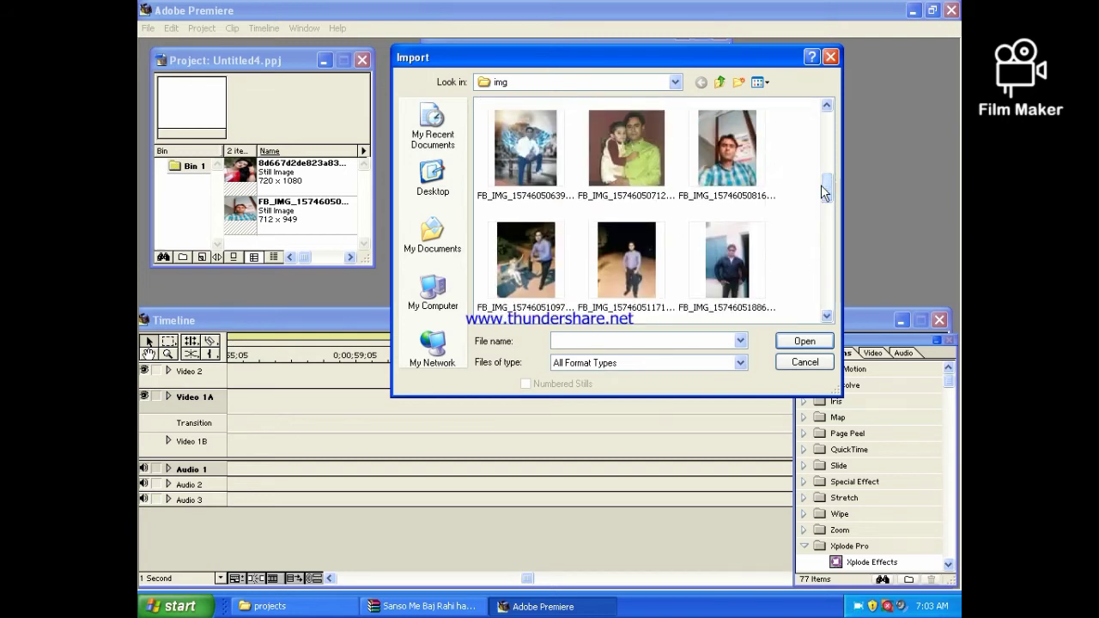
{"action": "left_click", "coordinate": [738, 140]}
{"action": "double_click", "coordinate": [738, 140]}
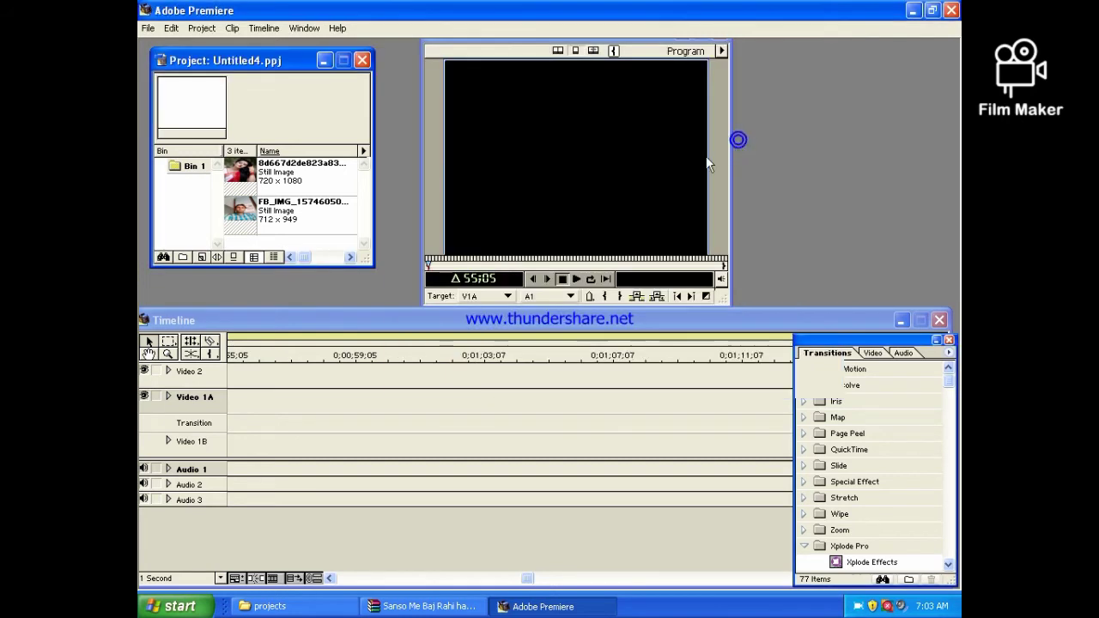
{"action": "left_click", "coordinate": [364, 246]}
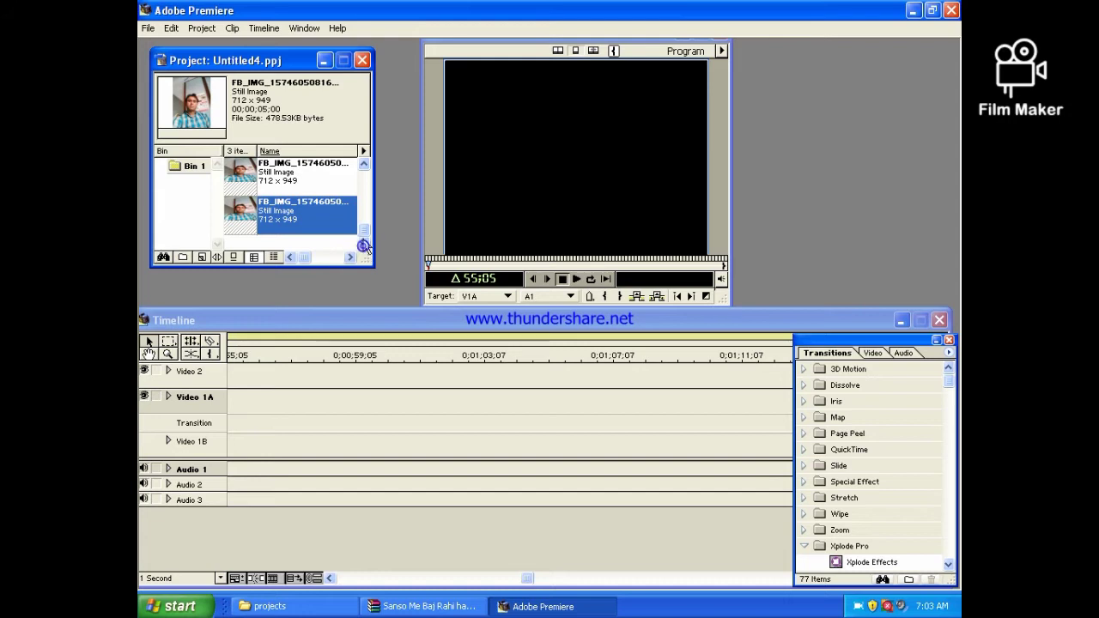
{"action": "left_click", "coordinate": [368, 161]}
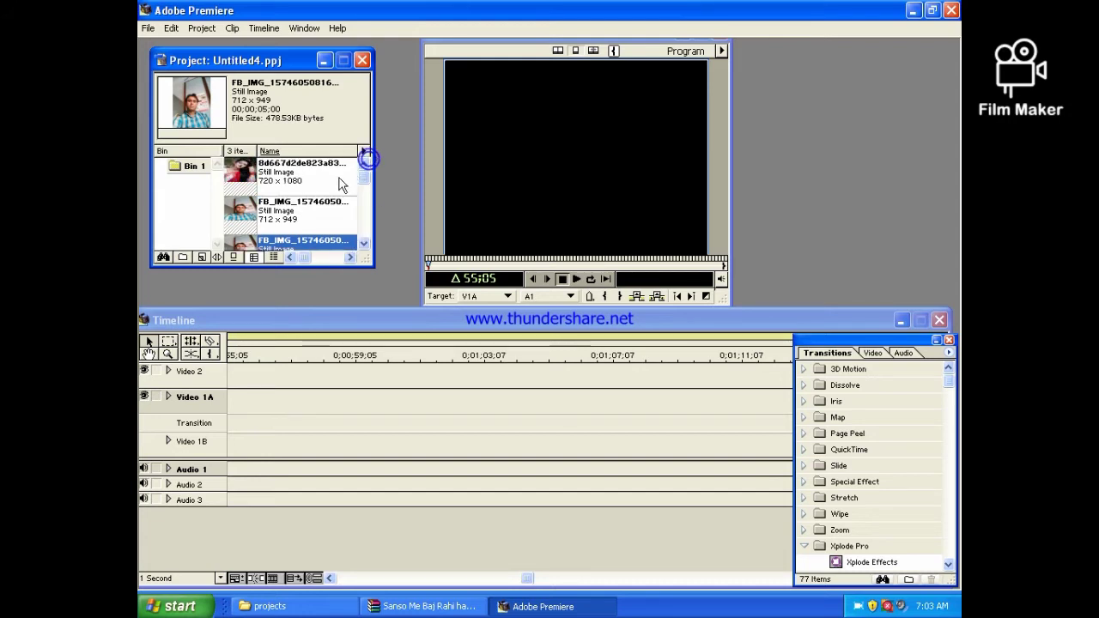
{"action": "left_click", "coordinate": [364, 243]}
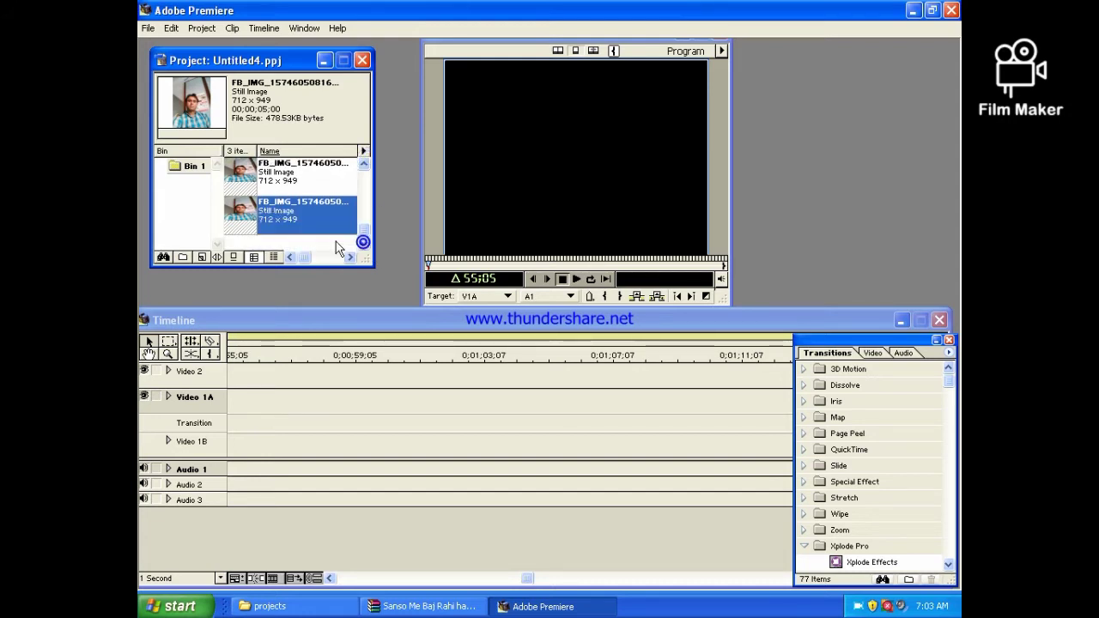
{"action": "right_click", "coordinate": [180, 188]}
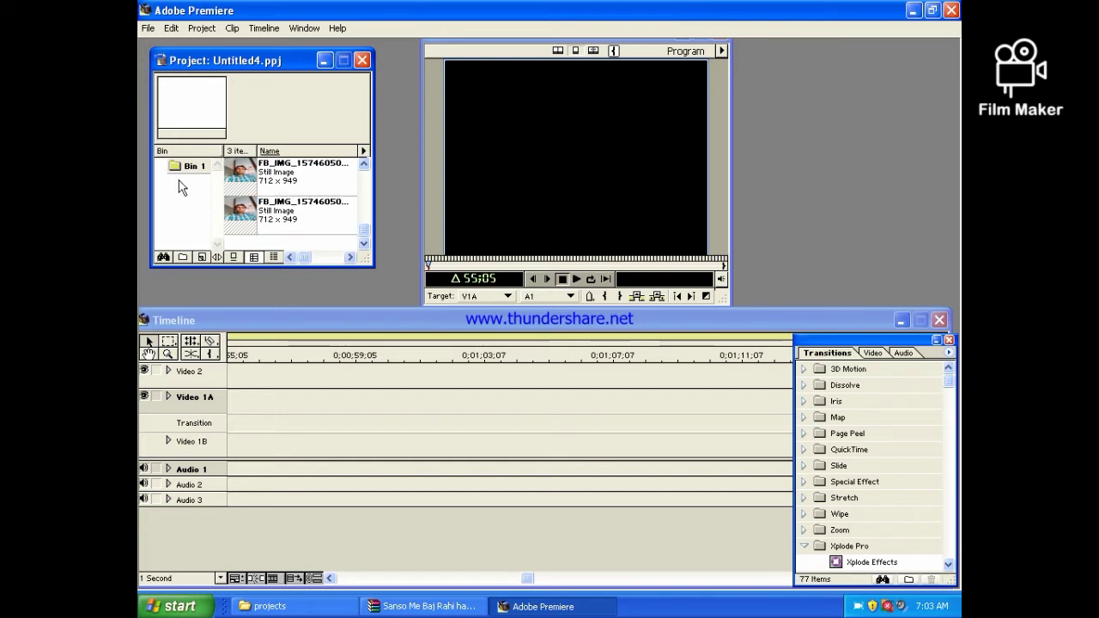
{"action": "mouse_move", "coordinate": [229, 206]}
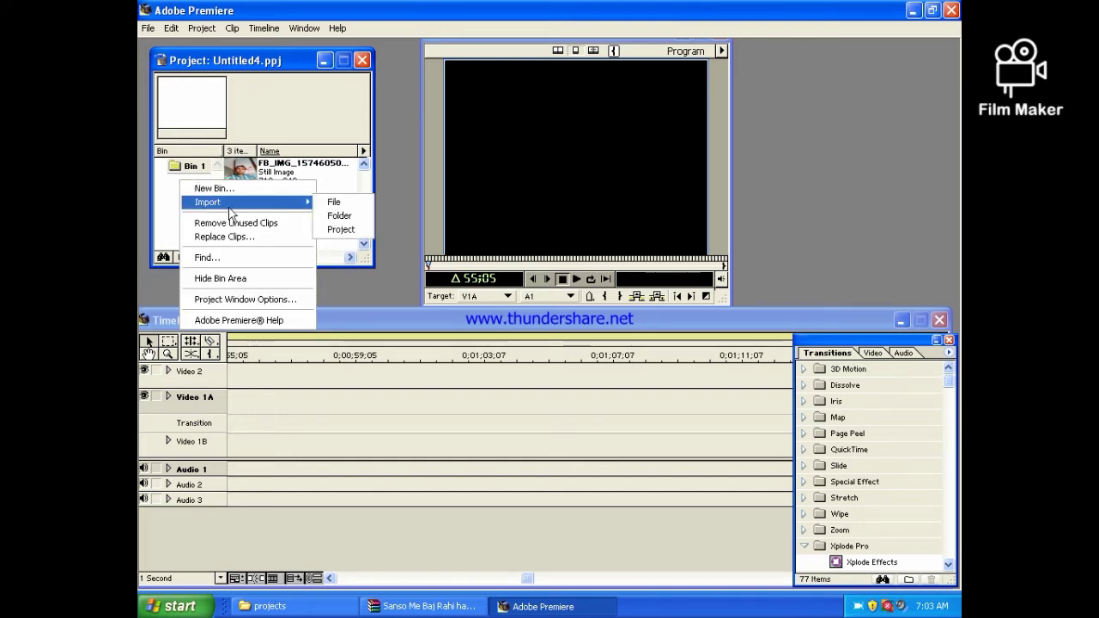
{"action": "left_click", "coordinate": [340, 216]}
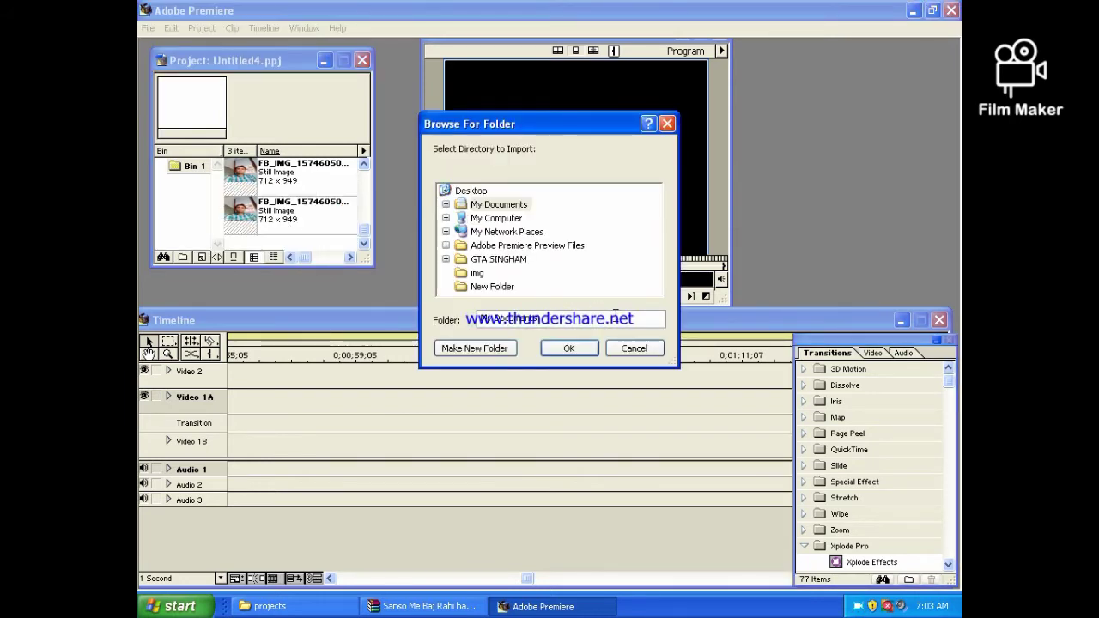
{"action": "left_click", "coordinate": [634, 348]}
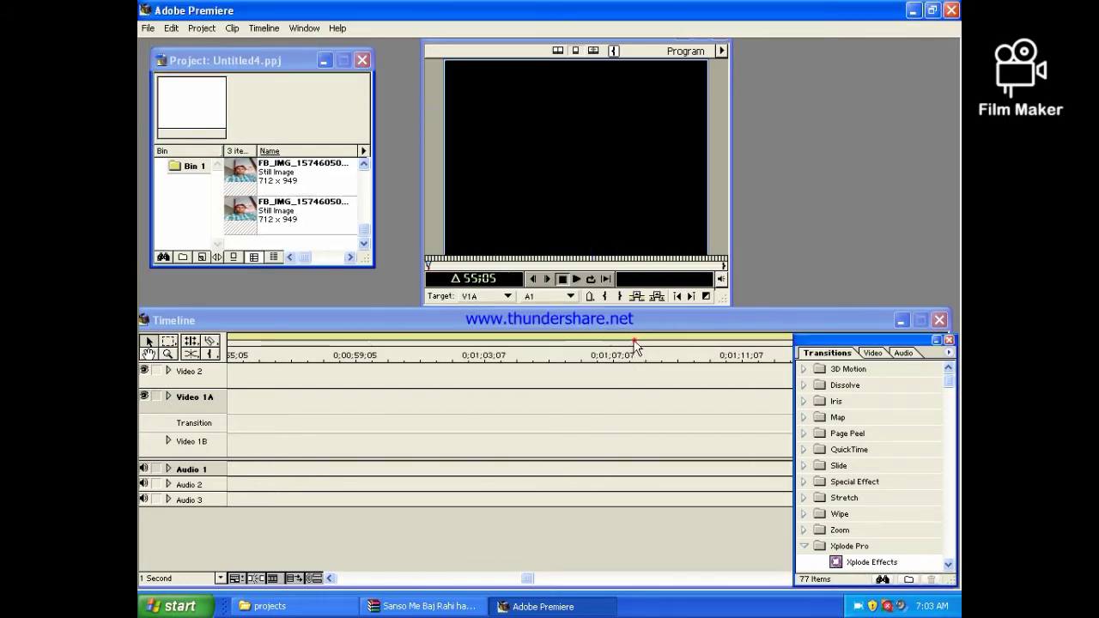
Create a new bin named Bin 2 in the Project window
{"action": "right_click", "coordinate": [189, 196]}
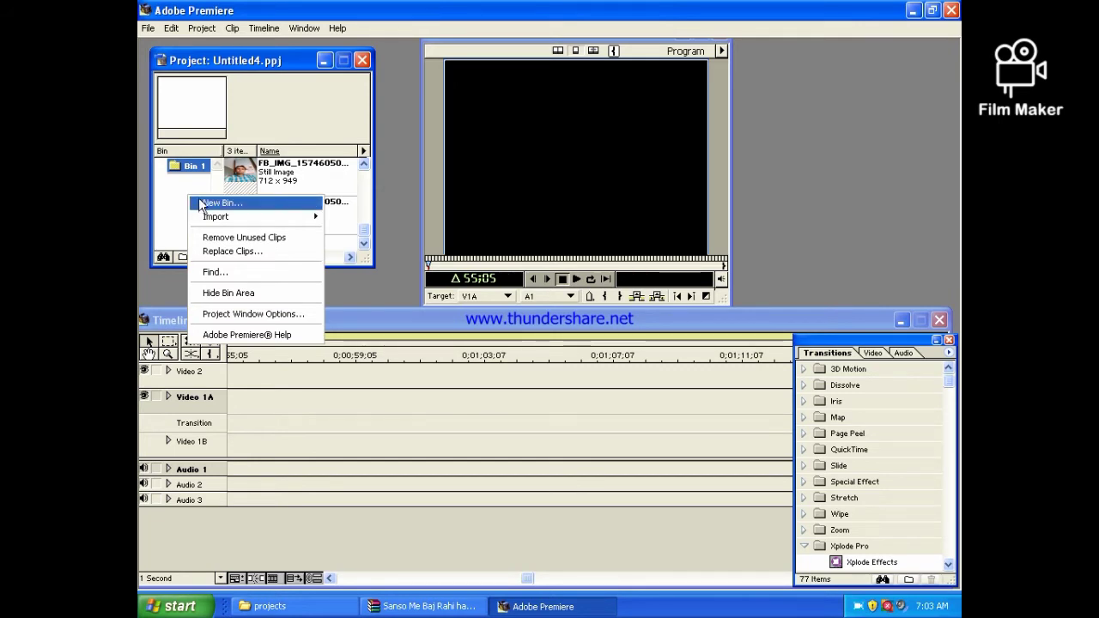
{"action": "left_click", "coordinate": [204, 202]}
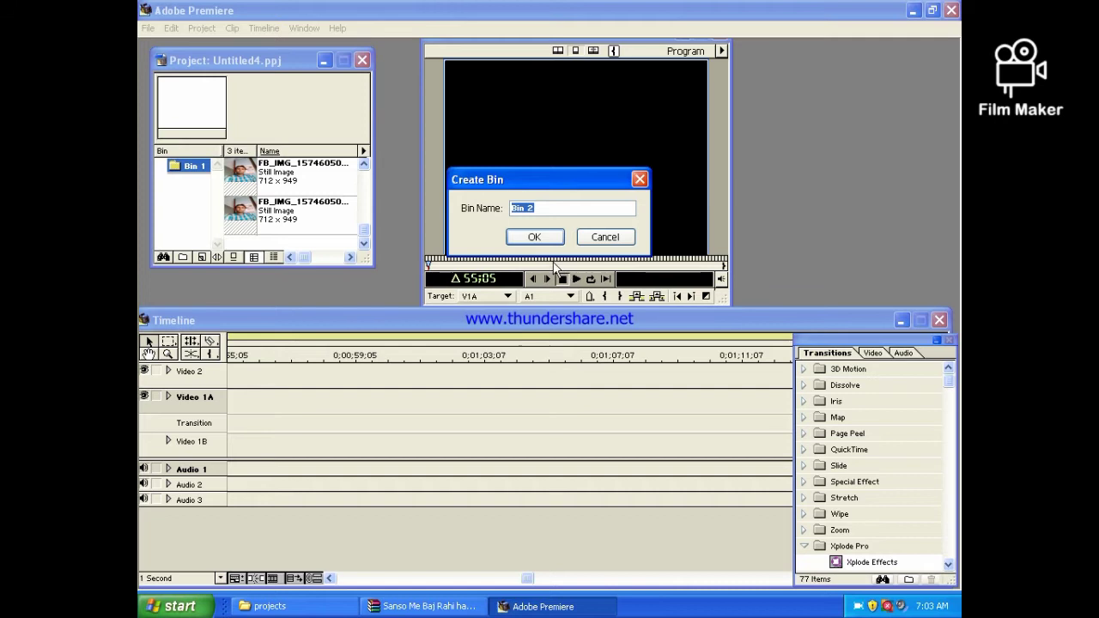
{"action": "left_click", "coordinate": [516, 240]}
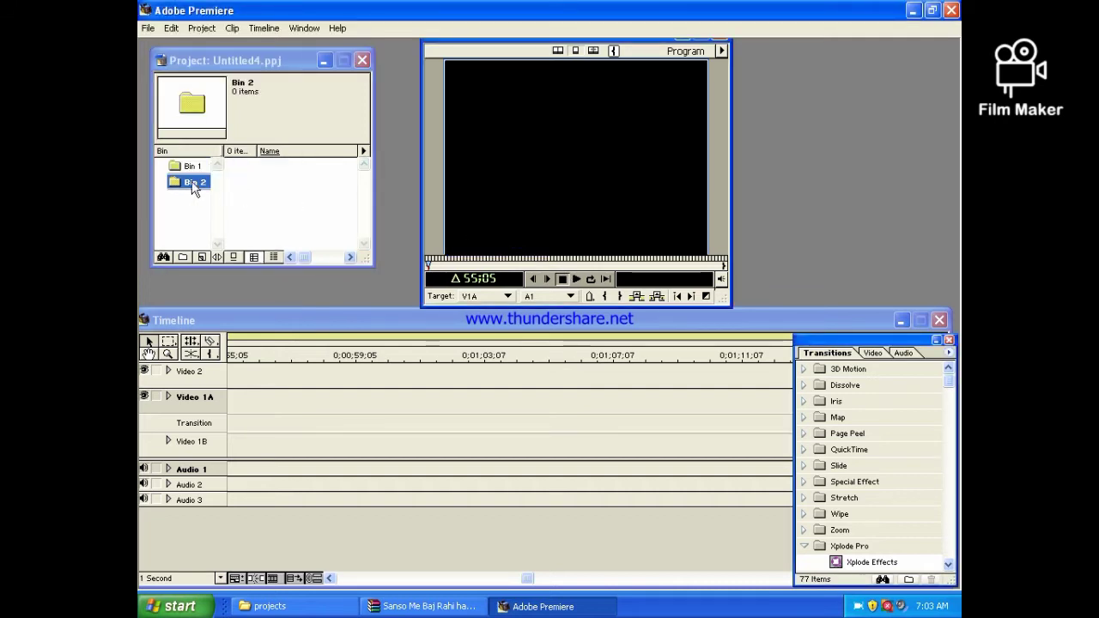
Import Dil Teri Deewangi Mein By Zia Software Solution.mp3 from its Audio folder in C:\projects into Bin 2 and place it on the Audio 1 track
{"action": "right_click", "coordinate": [262, 187]}
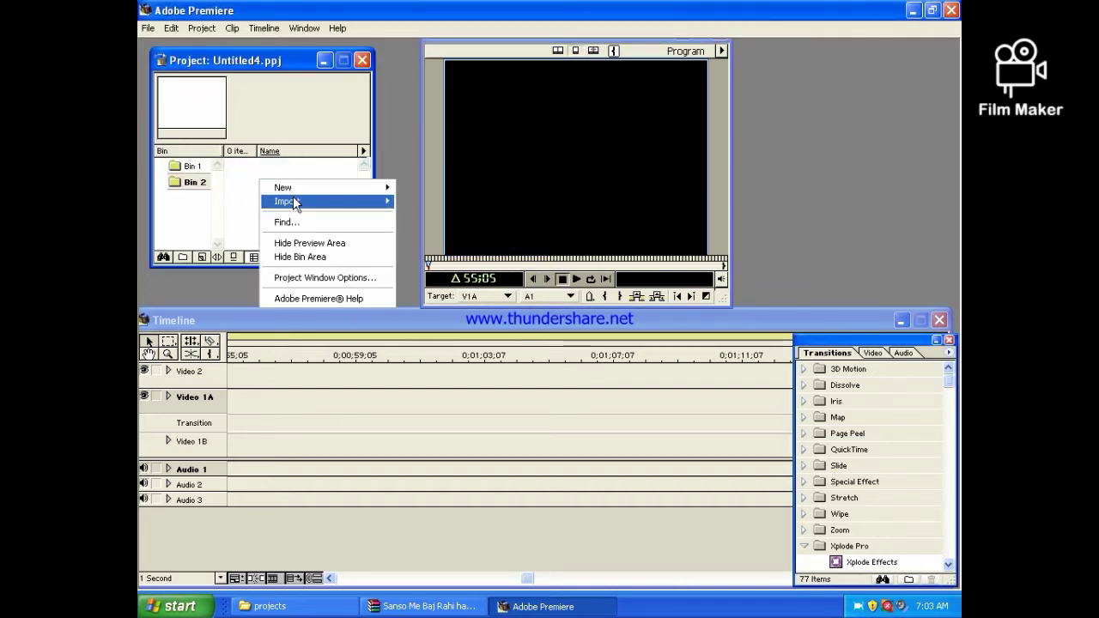
{"action": "mouse_move", "coordinate": [295, 203]}
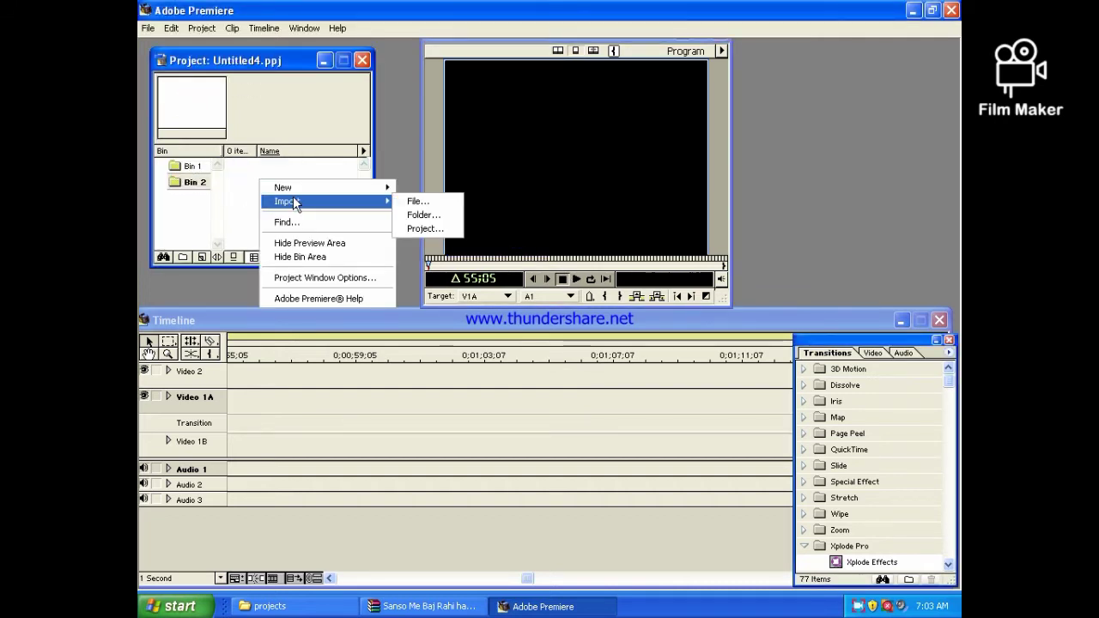
{"action": "left_click", "coordinate": [431, 209]}
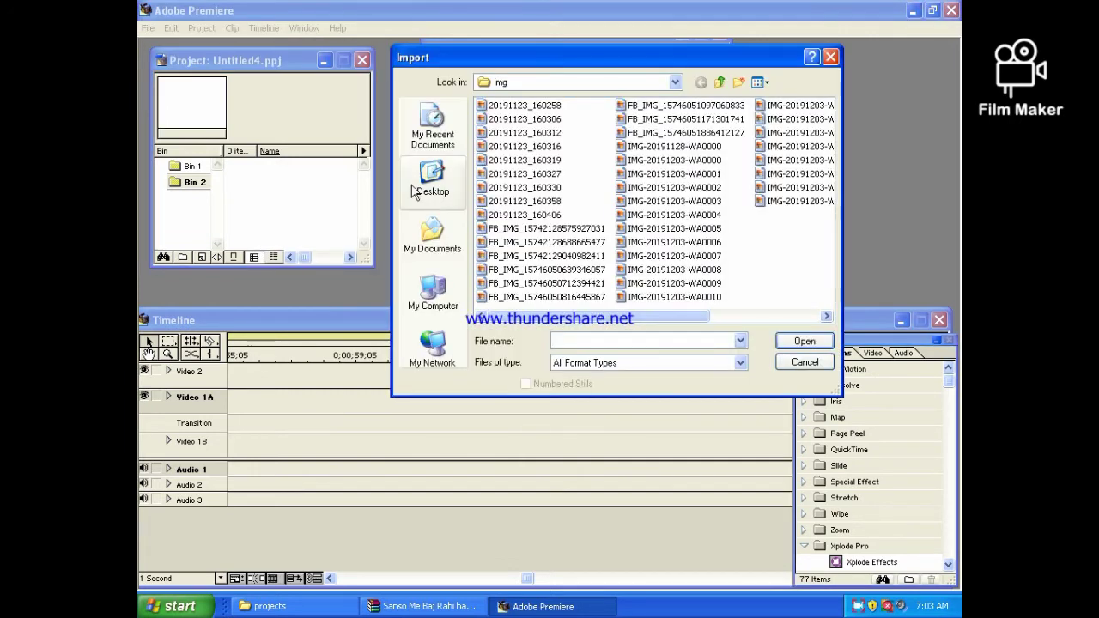
{"action": "left_click", "coordinate": [433, 292]}
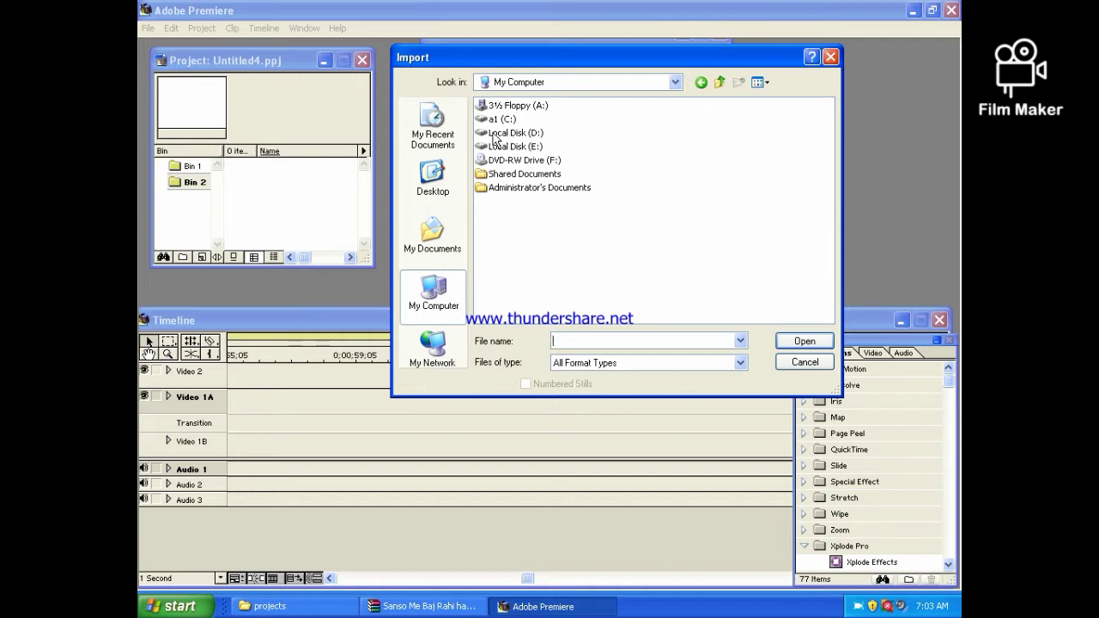
{"action": "double_click", "coordinate": [500, 118]}
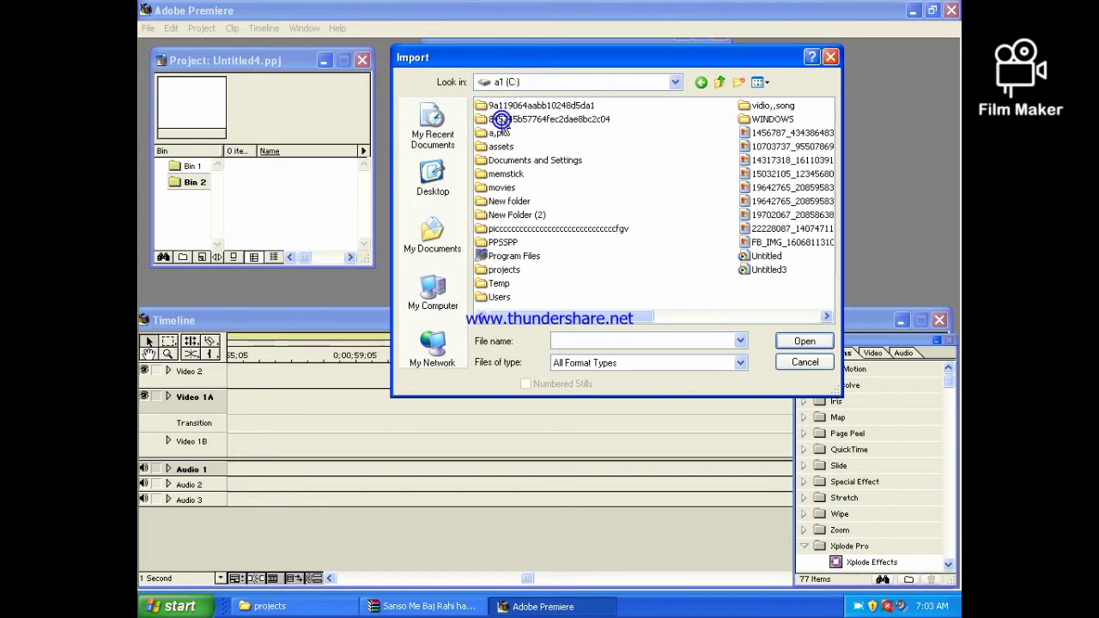
{"action": "double_click", "coordinate": [503, 270]}
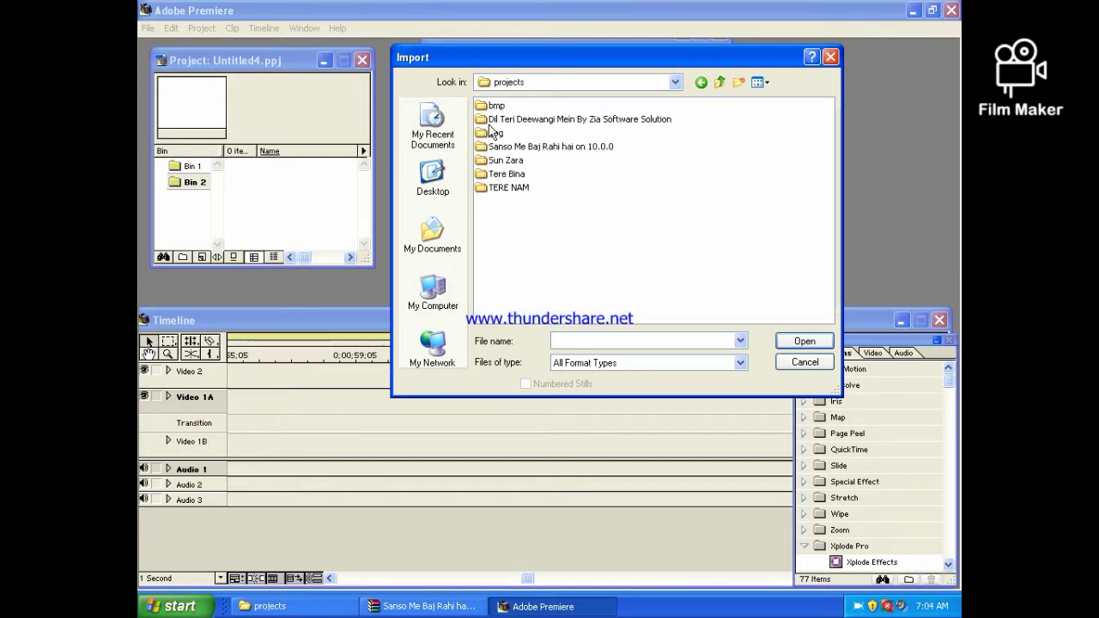
{"action": "double_click", "coordinate": [540, 121]}
{"action": "left_click", "coordinate": [514, 109]}
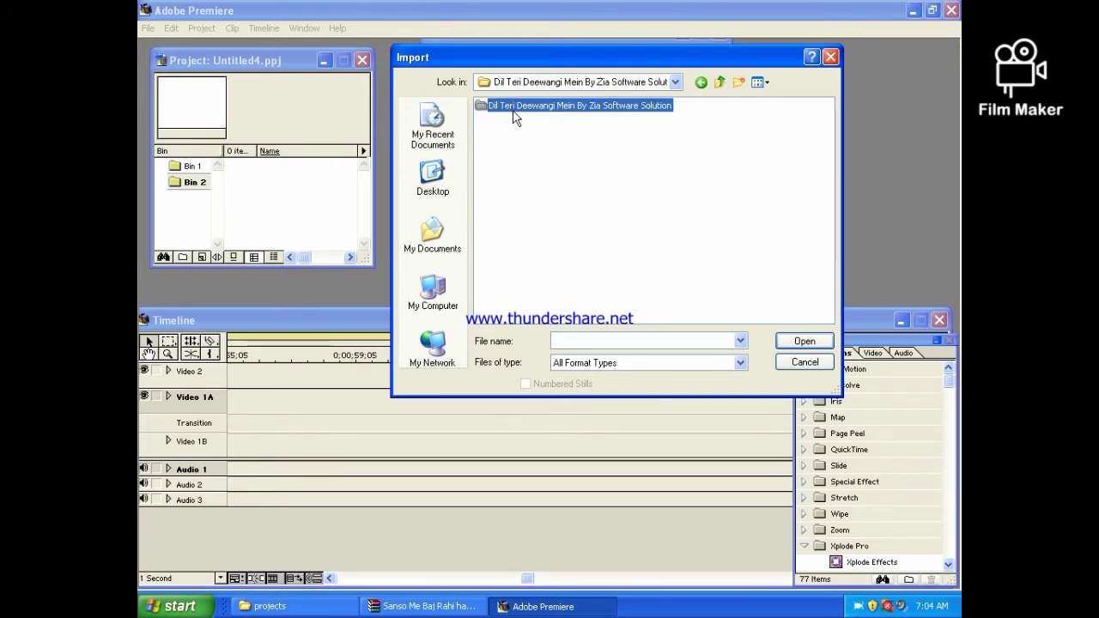
{"action": "double_click", "coordinate": [514, 107]}
{"action": "double_click", "coordinate": [498, 106]}
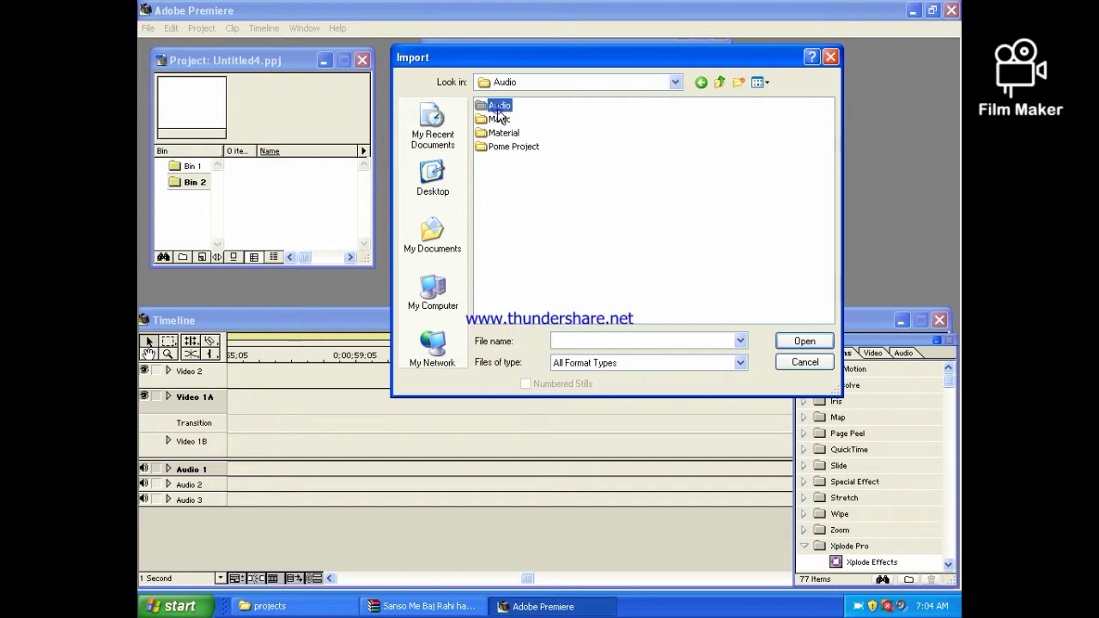
{"action": "double_click", "coordinate": [500, 108]}
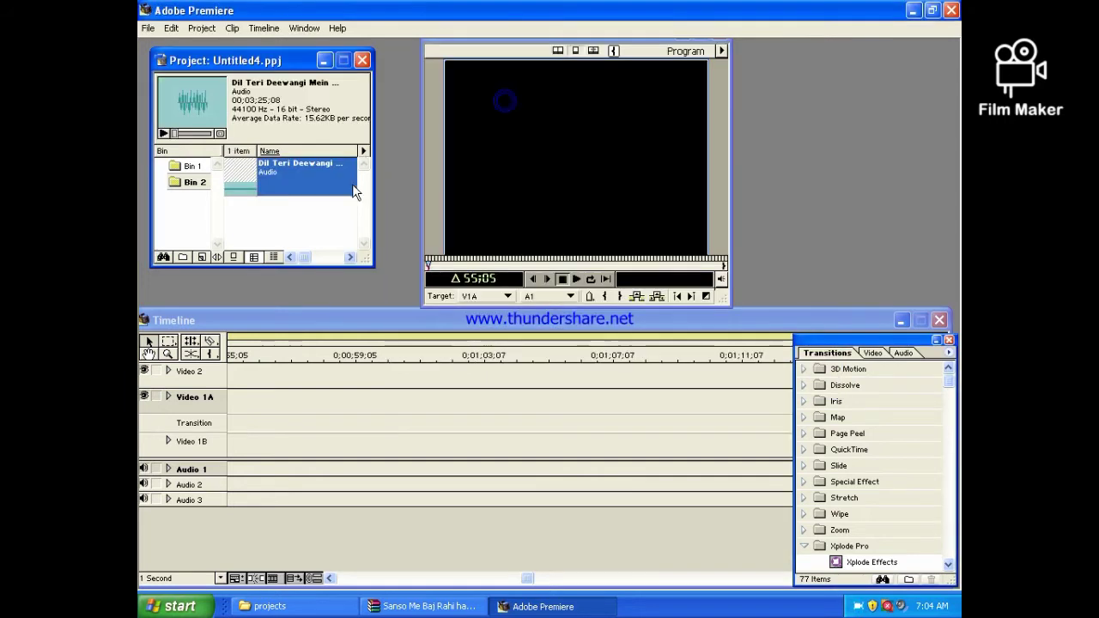
{"action": "left_click_drag", "start_coordinate": [241, 171], "coordinate": [279, 470]}
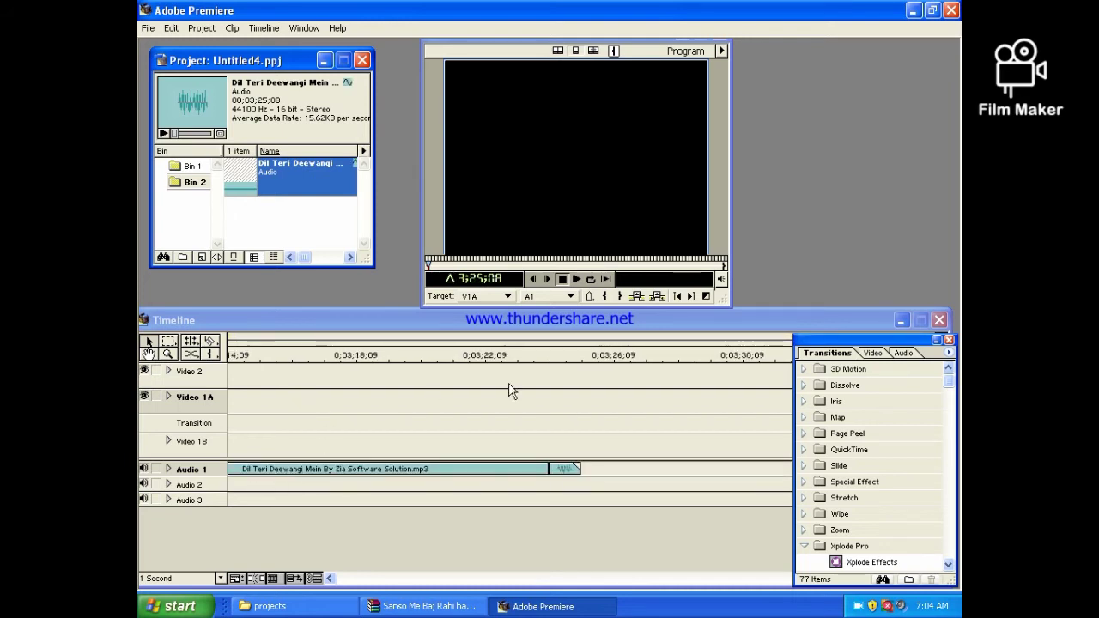
Show the contents of Bin 1 and move the edit line back to 00;00;02;29 near the timeline's start
{"action": "left_click", "coordinate": [194, 165]}
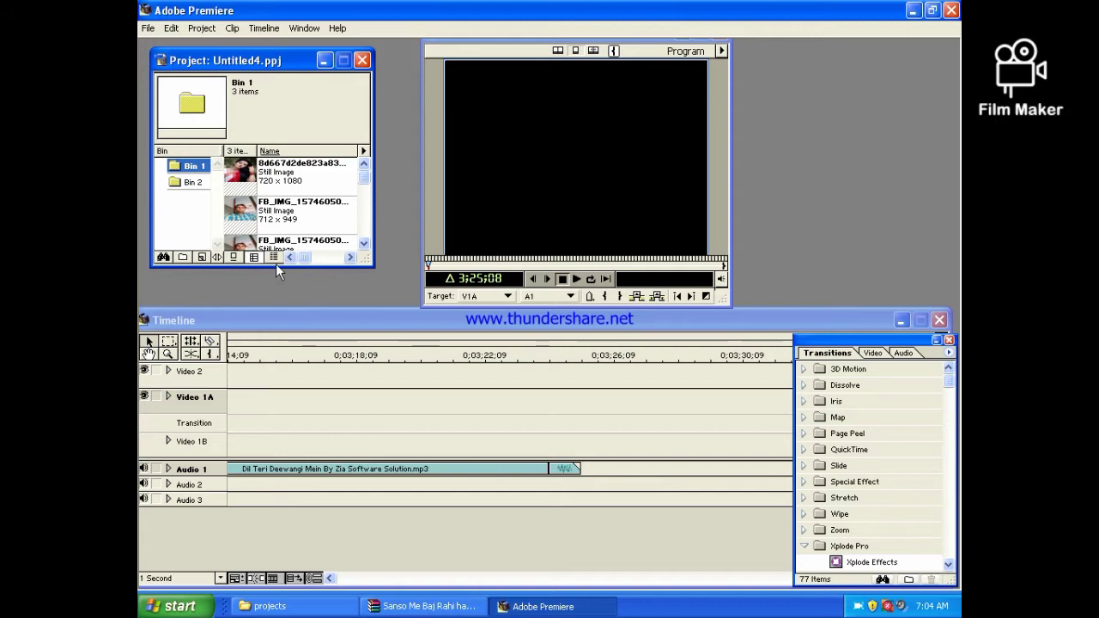
{"action": "left_click_drag", "start_coordinate": [243, 172], "coordinate": [280, 181]}
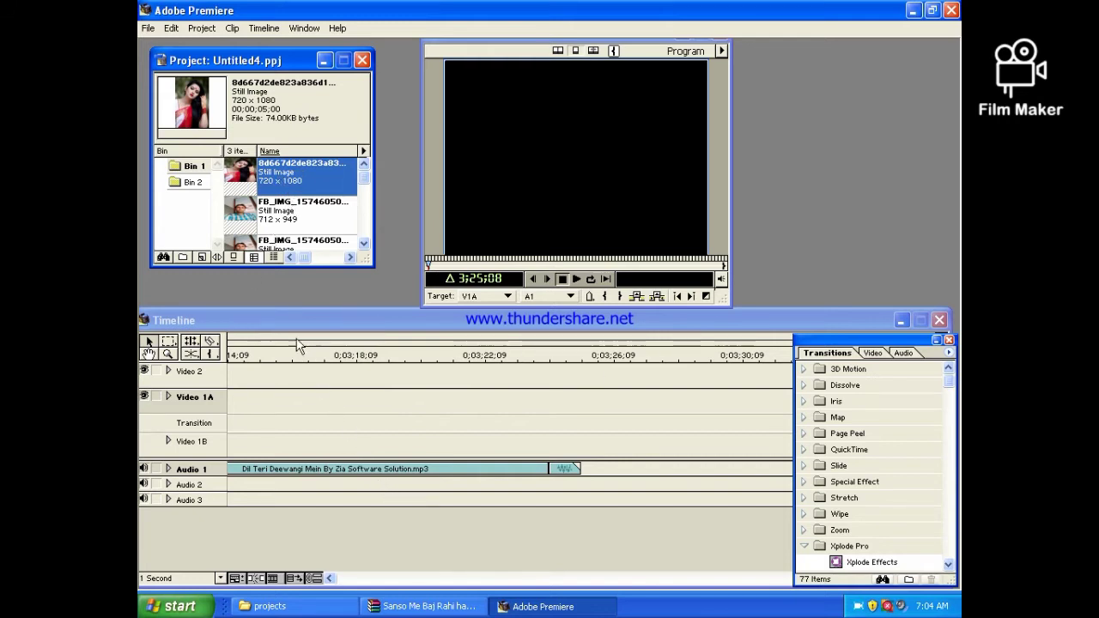
{"action": "left_click", "coordinate": [149, 342]}
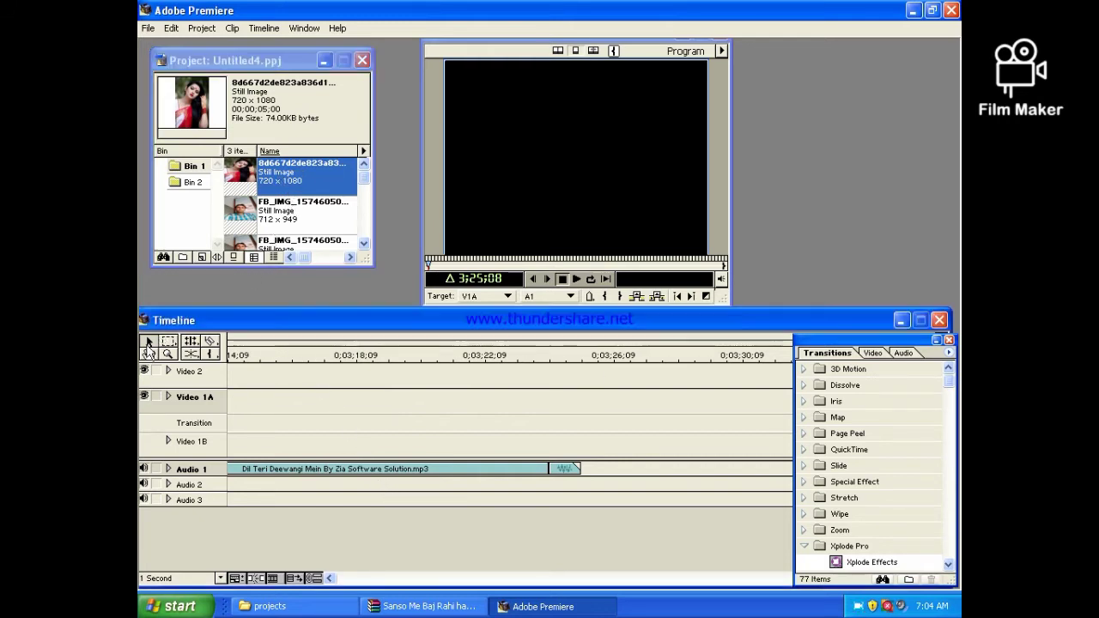
{"action": "left_click", "coordinate": [263, 355]}
{"action": "left_click_drag", "start_coordinate": [263, 355], "coordinate": [196, 359]}
{"action": "left_click_drag", "start_coordinate": [676, 267], "coordinate": [431, 264]}
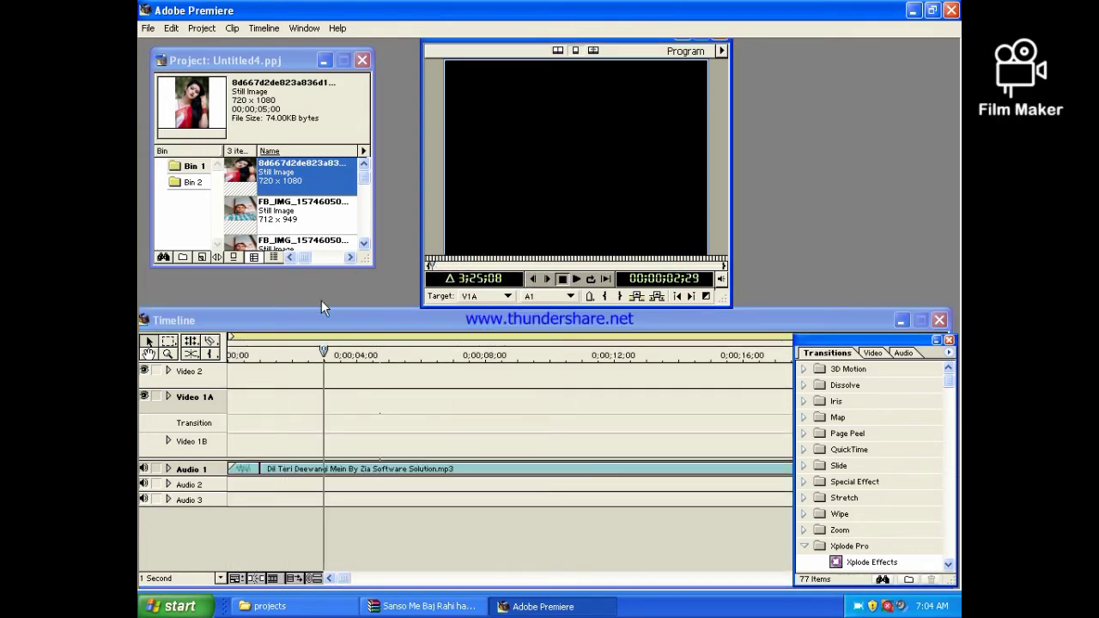
{"action": "left_click", "coordinate": [246, 177]}
{"action": "left_click_drag", "start_coordinate": [255, 306], "coordinate": [281, 408]}
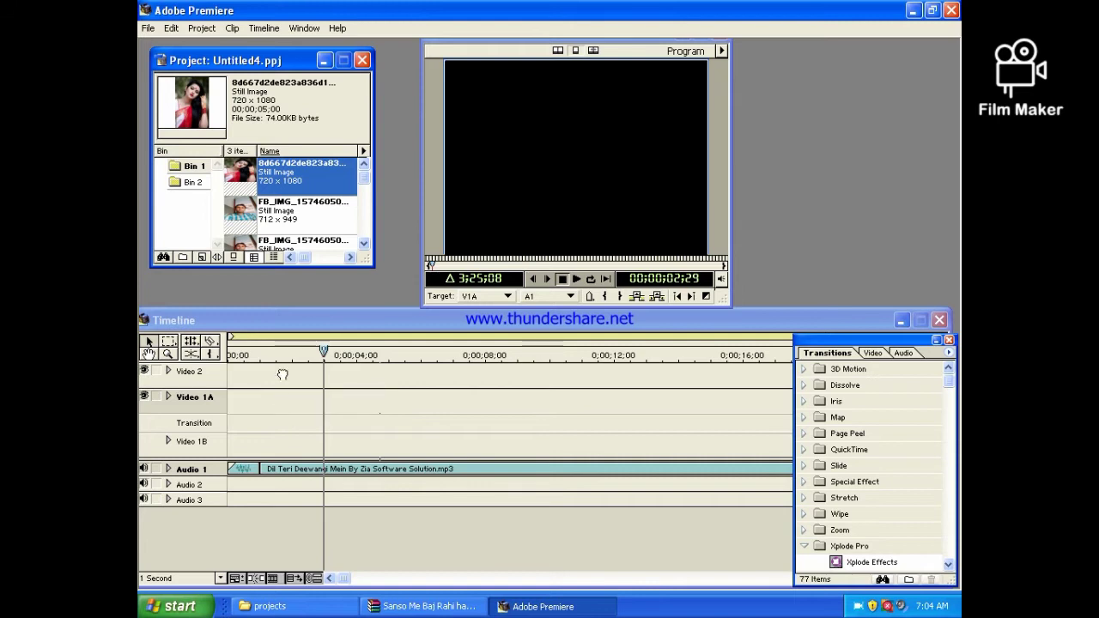
{"action": "left_click_drag", "start_coordinate": [239, 206], "coordinate": [288, 442]}
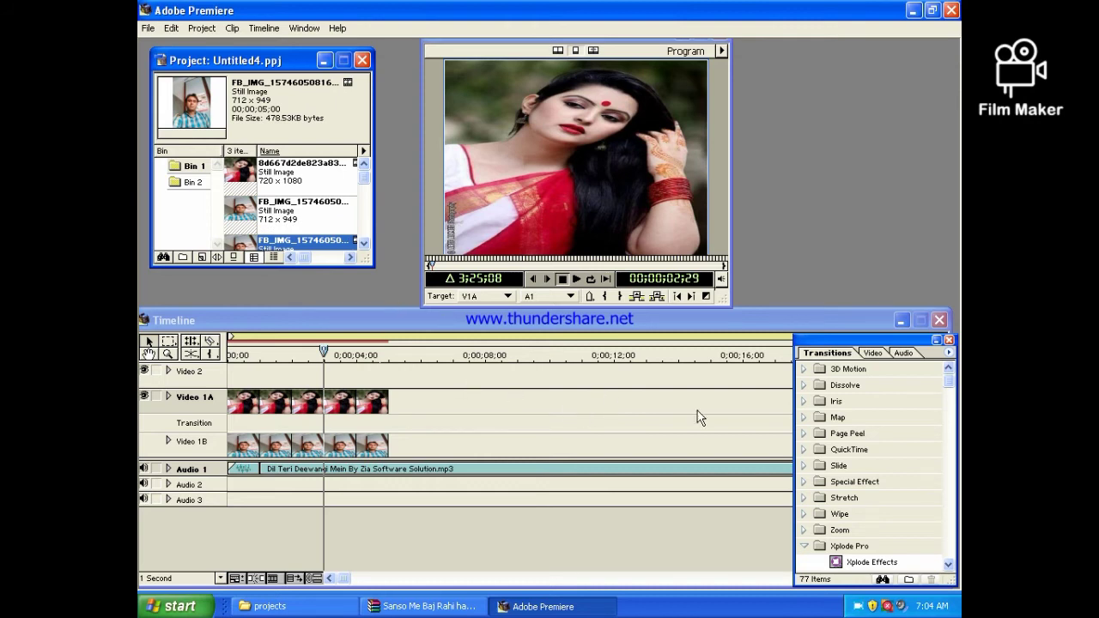
Add the Xplode Effects transition to the Transition track between the stills on Video 1A and Video 1B
{"action": "left_click_drag", "start_coordinate": [854, 561], "coordinate": [748, 533]}
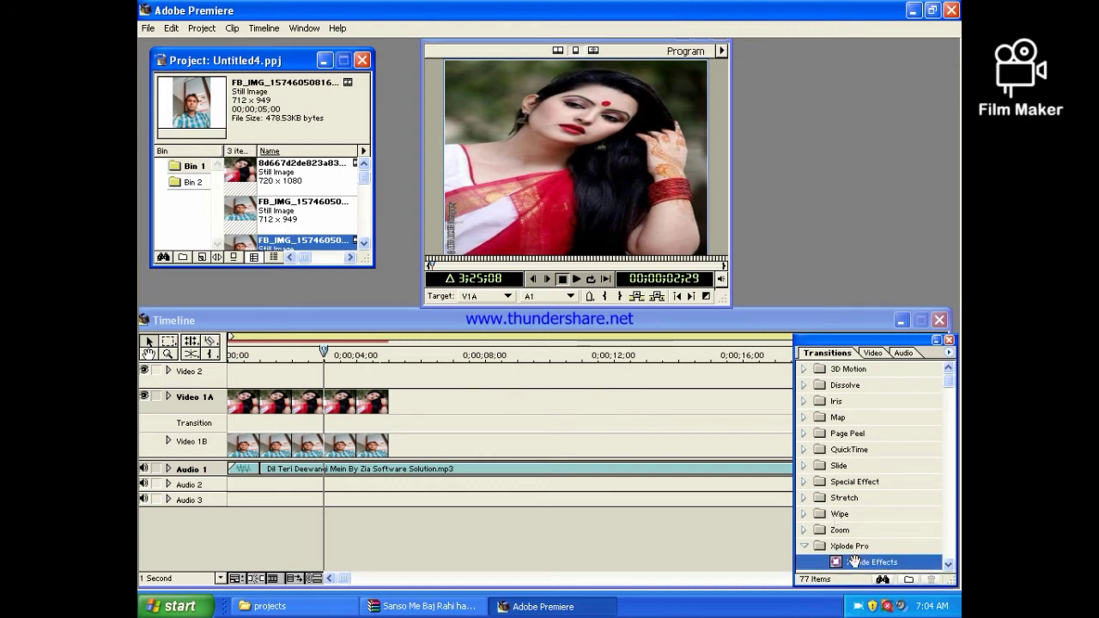
{"action": "left_click_drag", "start_coordinate": [386, 462], "coordinate": [264, 424]}
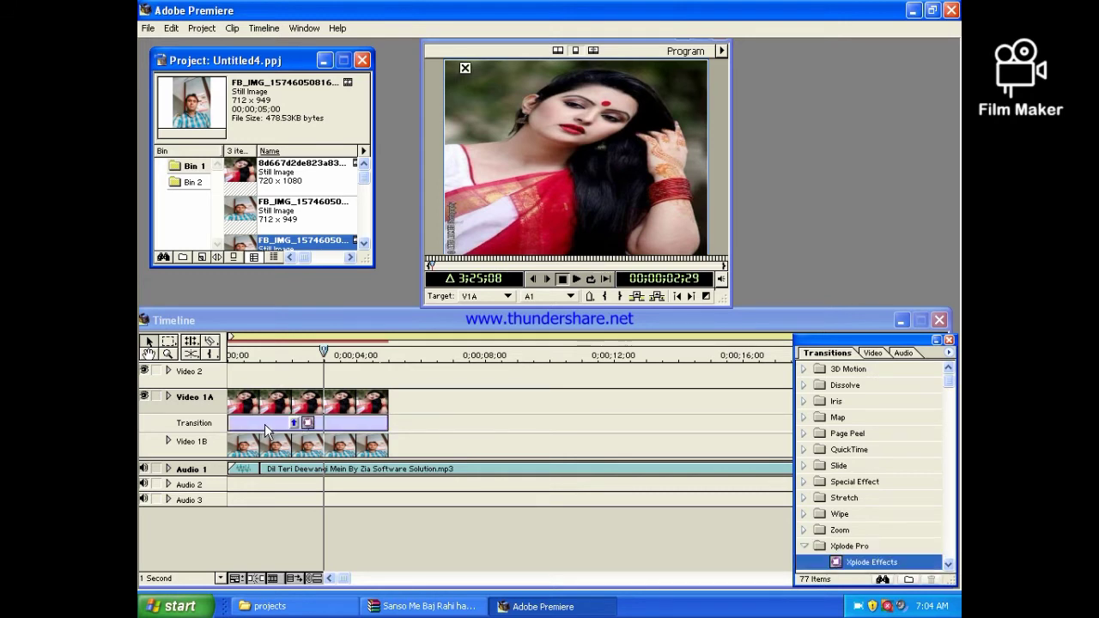
{"action": "left_click", "coordinate": [948, 565]}
{"action": "left_click", "coordinate": [948, 565]}
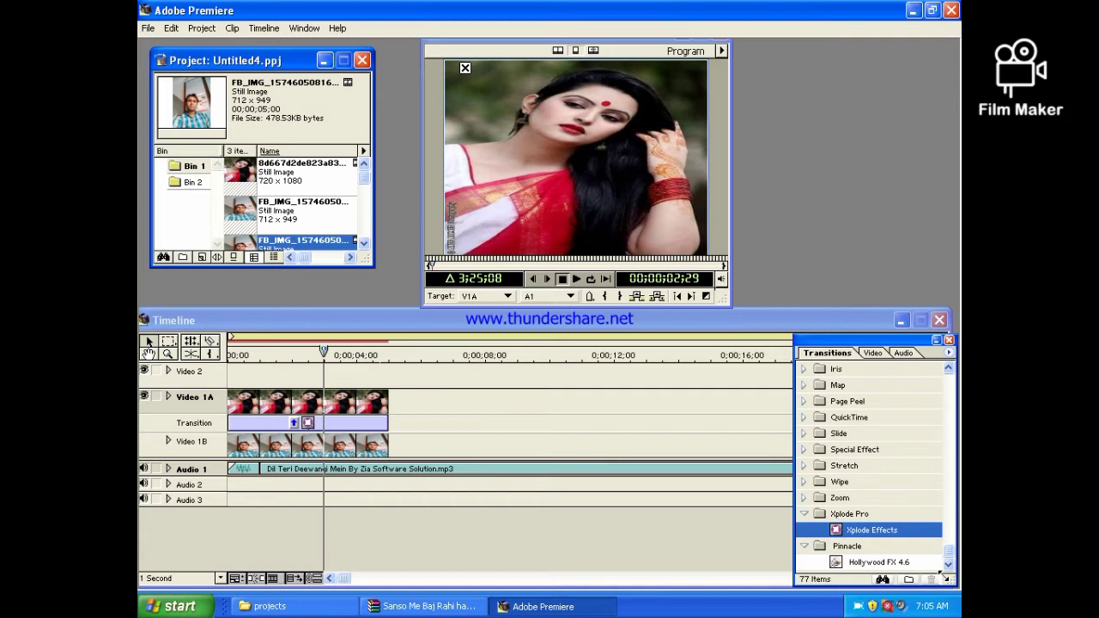
{"action": "left_click", "coordinate": [866, 563]}
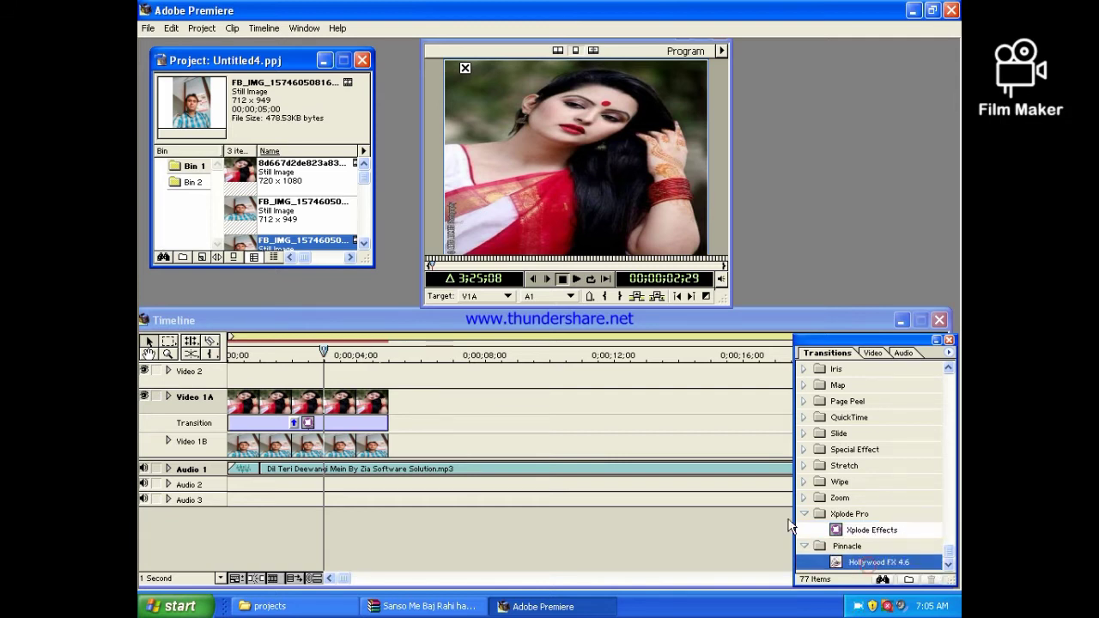
Choose Virinchi 3D FX 9-39 from Virinchi-Pack-009 for the Xplode Effects entry in the transitions list and play the timeline preview
{"action": "double_click", "coordinate": [863, 530]}
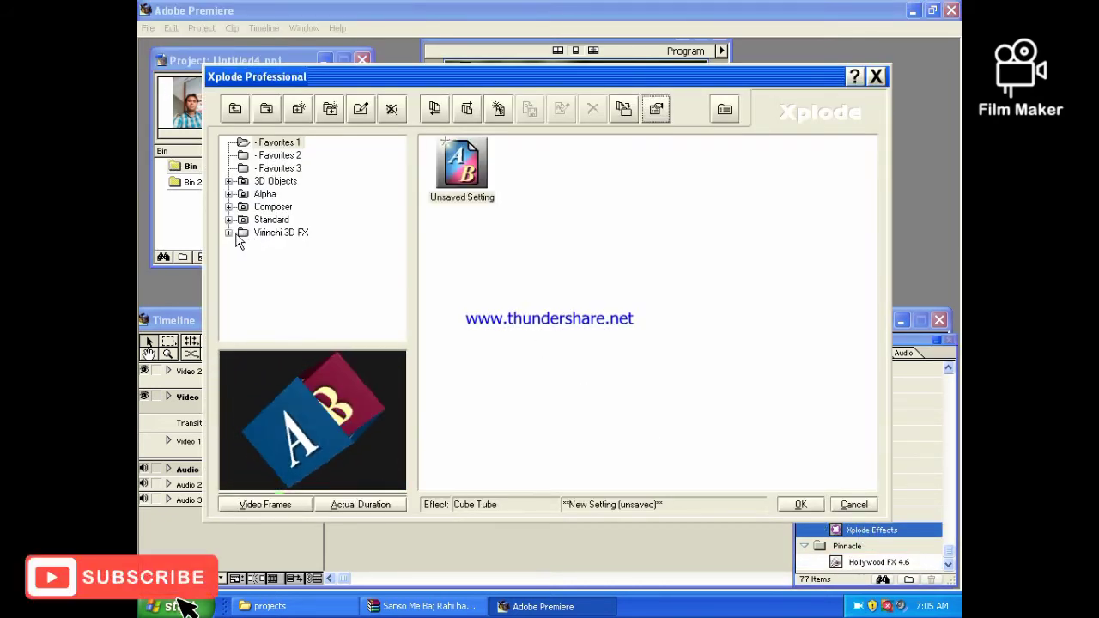
{"action": "left_click", "coordinate": [232, 232]}
{"action": "left_click", "coordinate": [302, 259]}
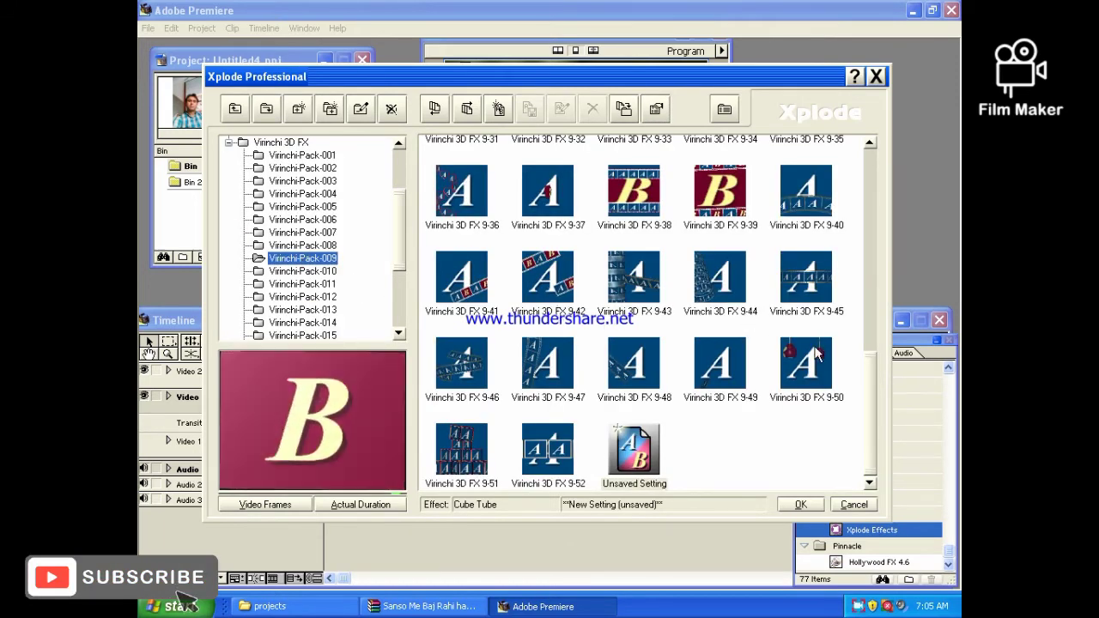
{"action": "left_click_drag", "start_coordinate": [869, 405], "coordinate": [871, 352]}
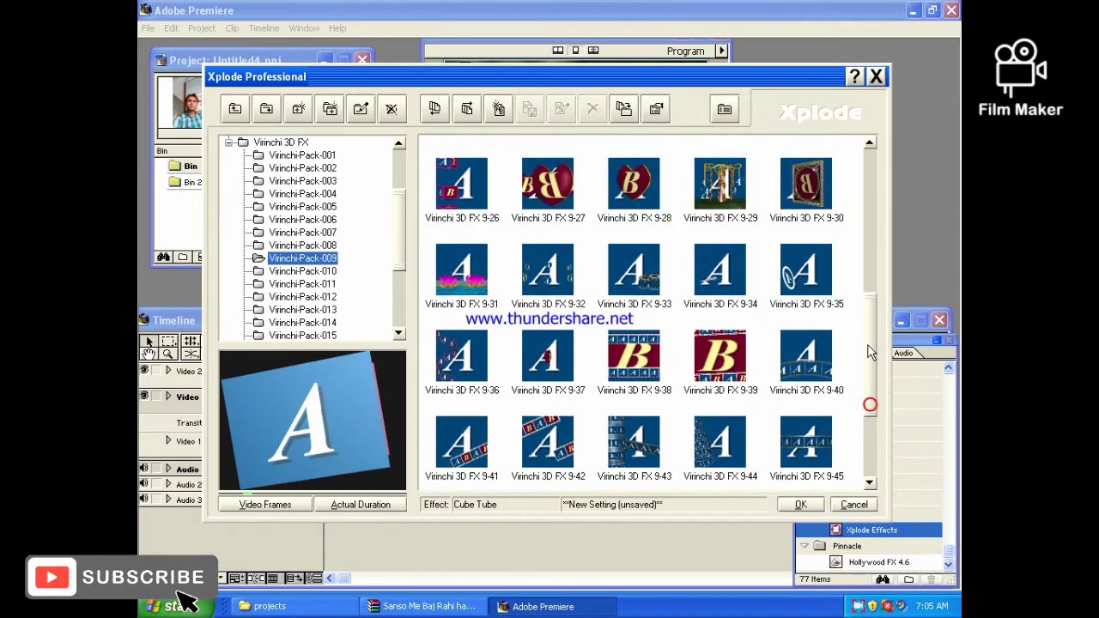
{"action": "left_click", "coordinate": [657, 391]}
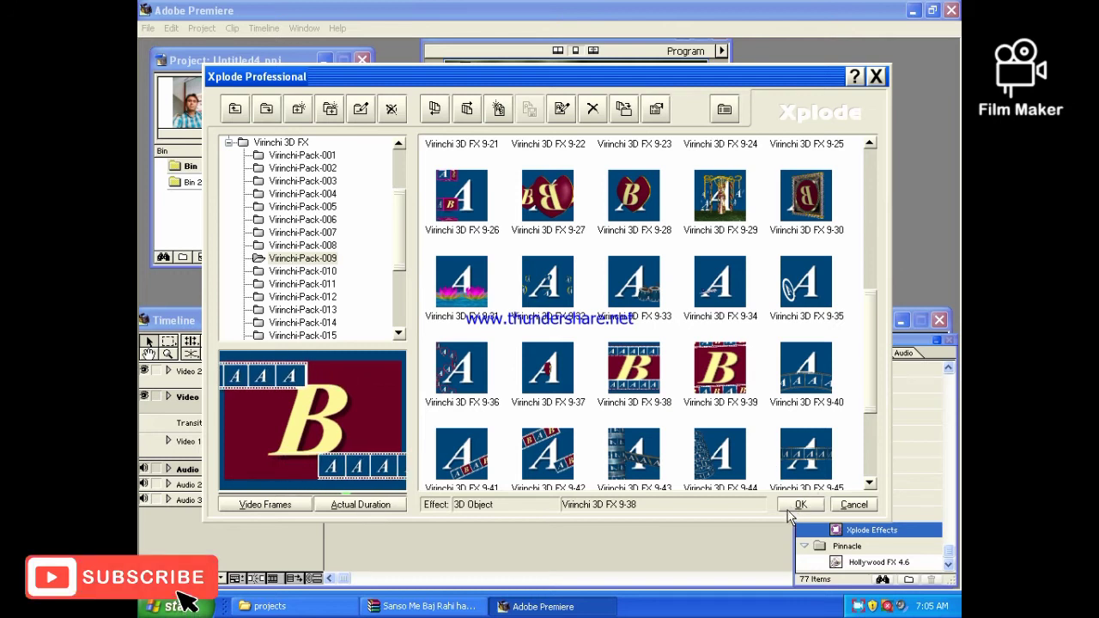
{"action": "left_click", "coordinate": [714, 469]}
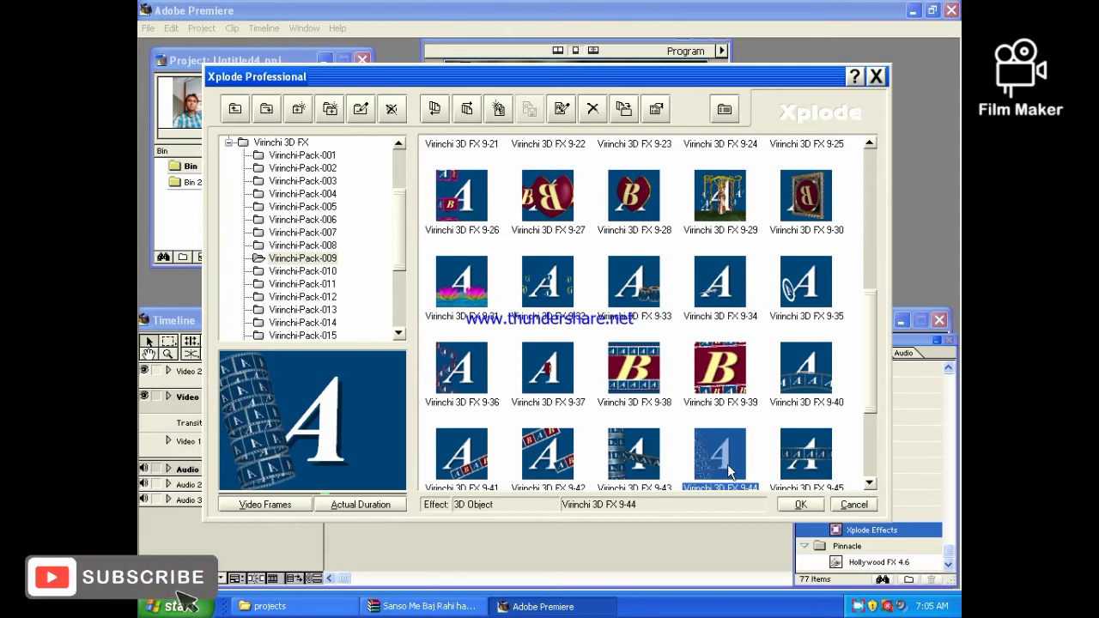
{"action": "left_click", "coordinate": [721, 361]}
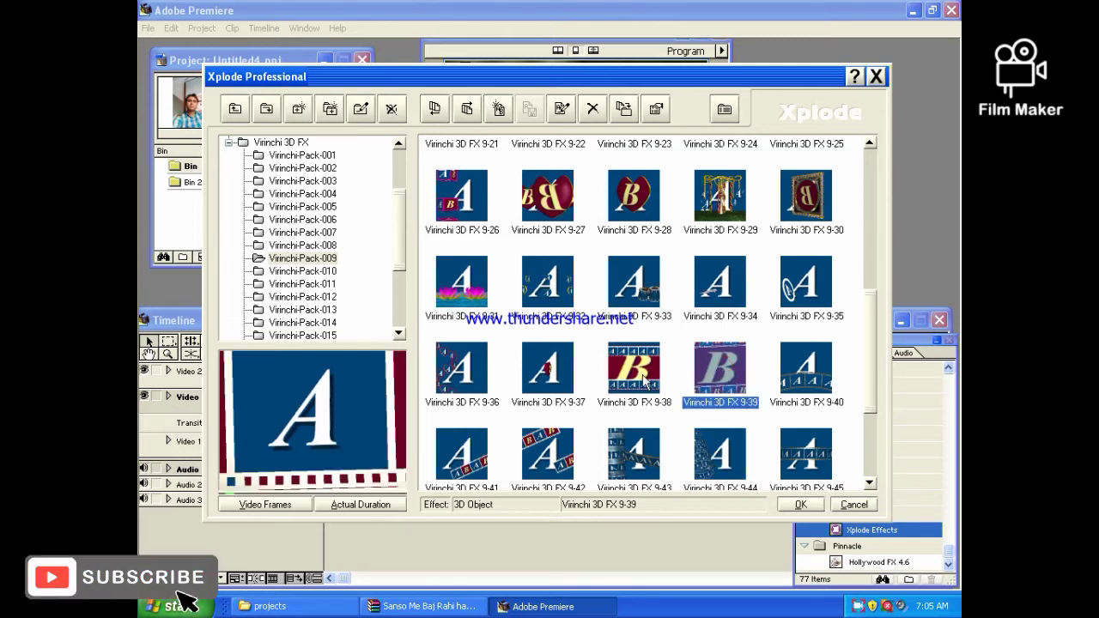
{"action": "left_click", "coordinate": [800, 505]}
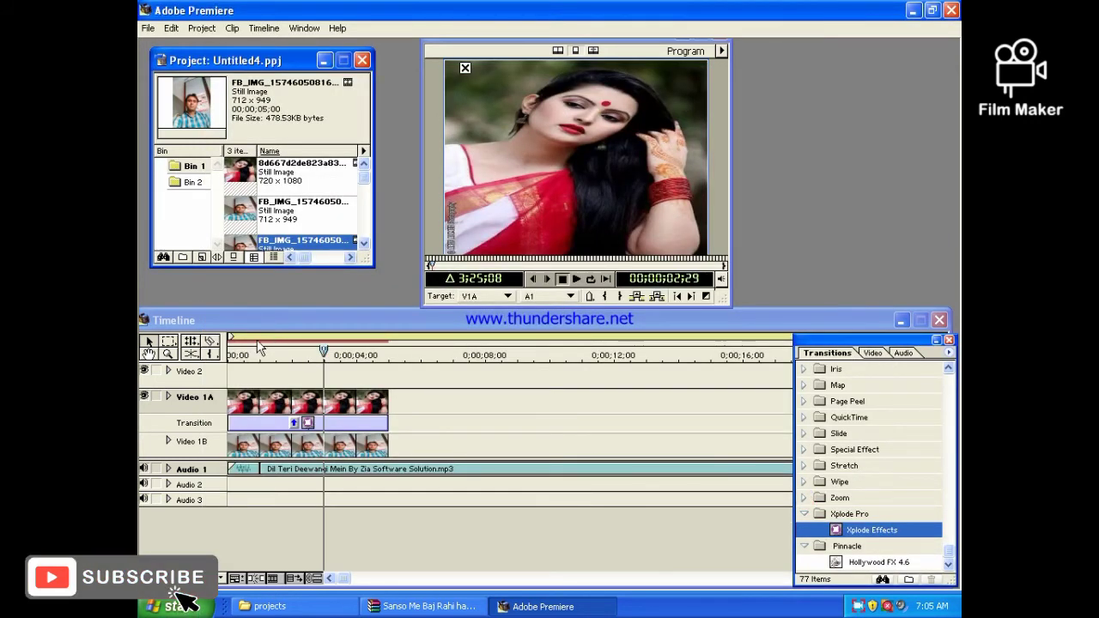
{"action": "key", "text": "Return"}
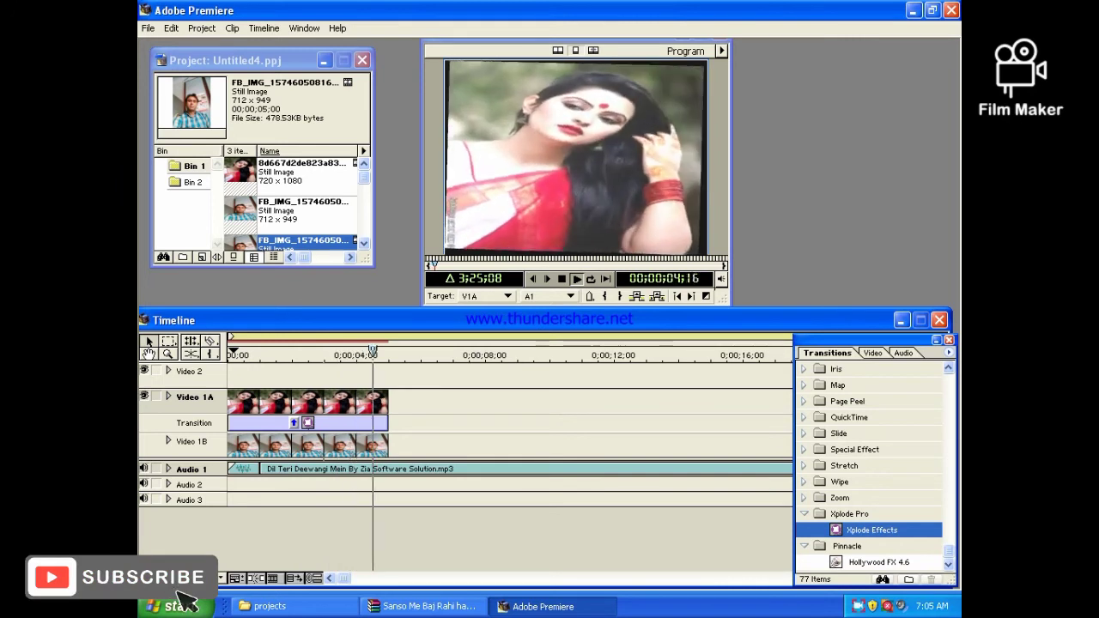
Set the Xplode transition on the timeline to the Virinchi 3D FX 12-35 effect from Virinchi-Pack-012
{"action": "left_click", "coordinate": [310, 421]}
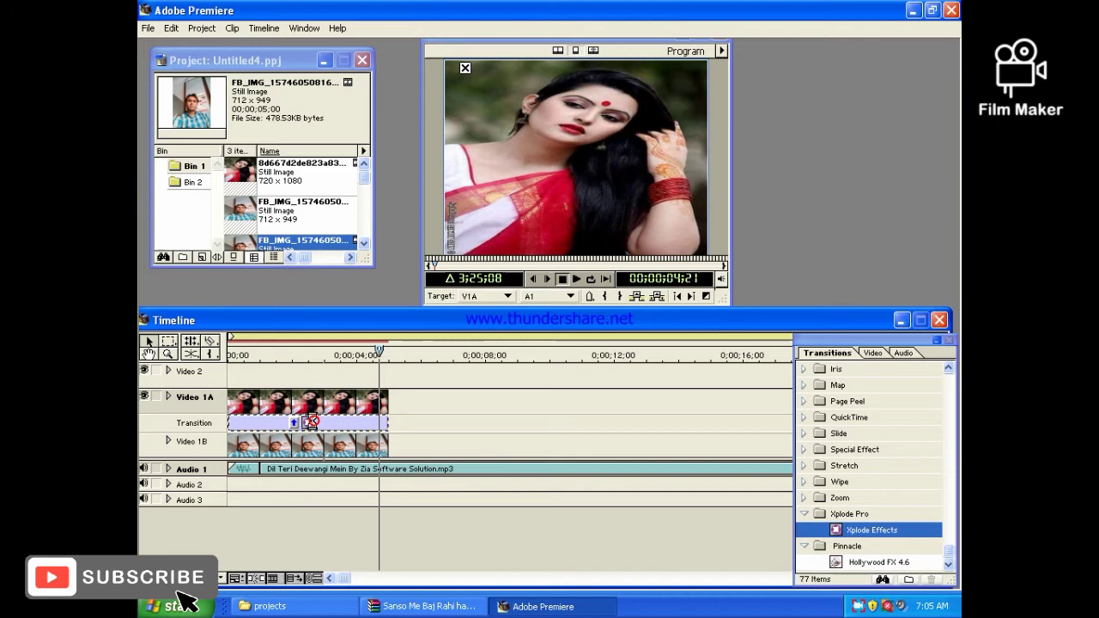
{"action": "double_click", "coordinate": [310, 421]}
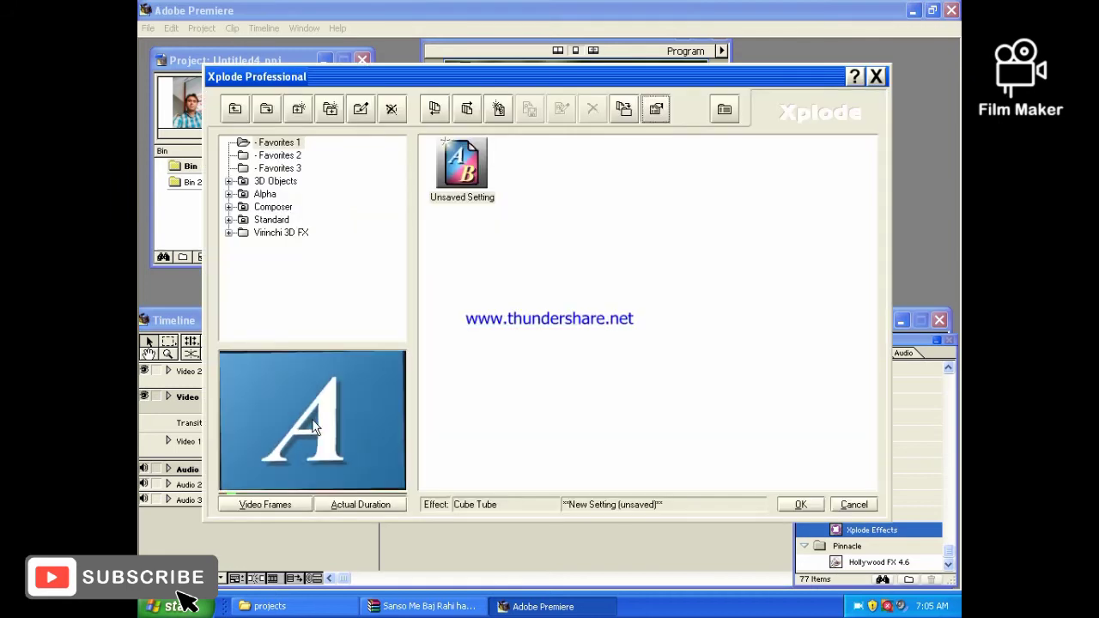
{"action": "left_click", "coordinate": [230, 233]}
{"action": "left_click", "coordinate": [280, 246]}
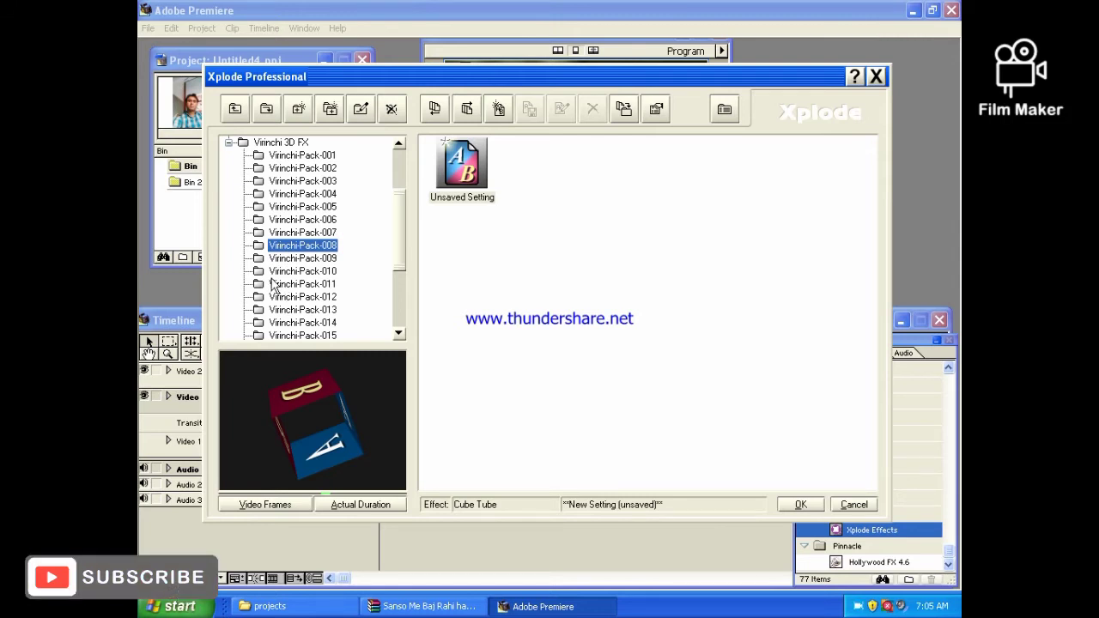
{"action": "double_click", "coordinate": [271, 249]}
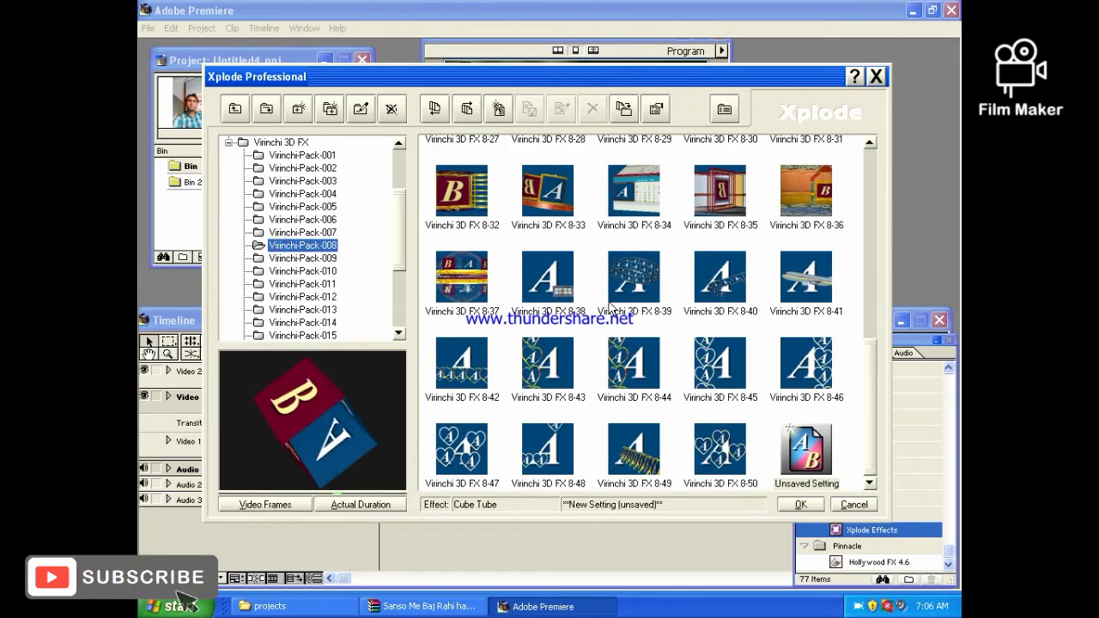
{"action": "left_click", "coordinate": [316, 297]}
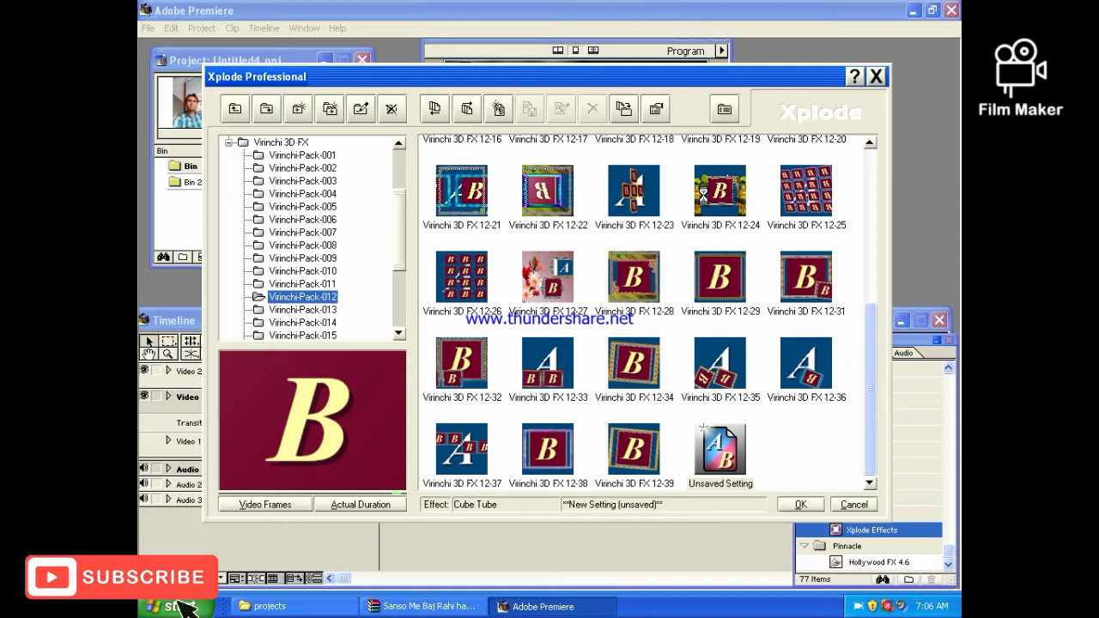
{"action": "left_click", "coordinate": [705, 197]}
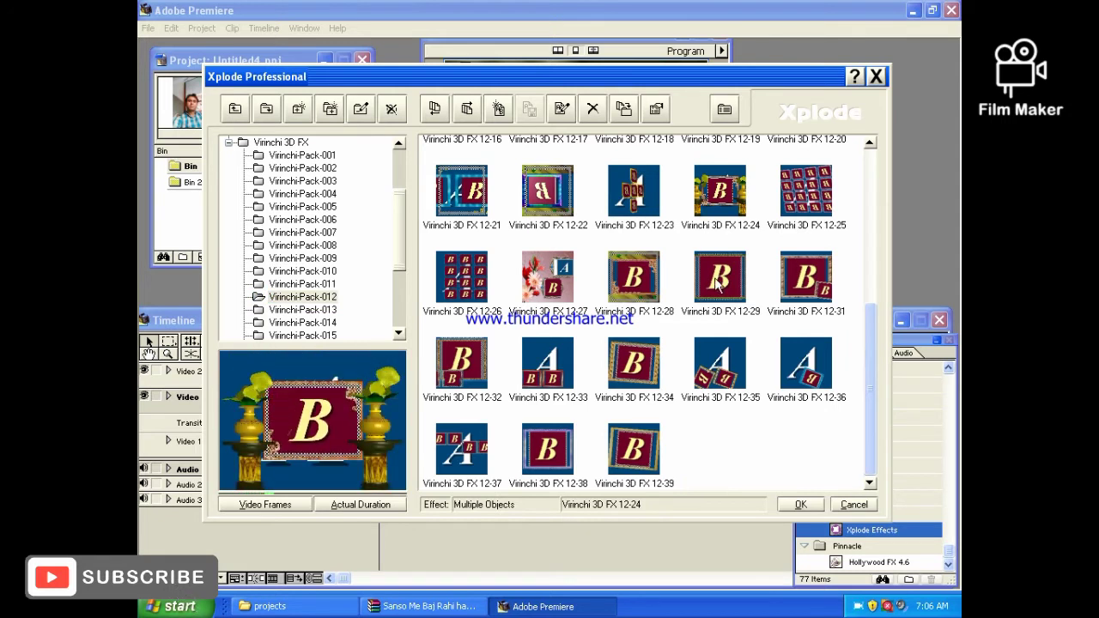
{"action": "left_click", "coordinate": [615, 375]}
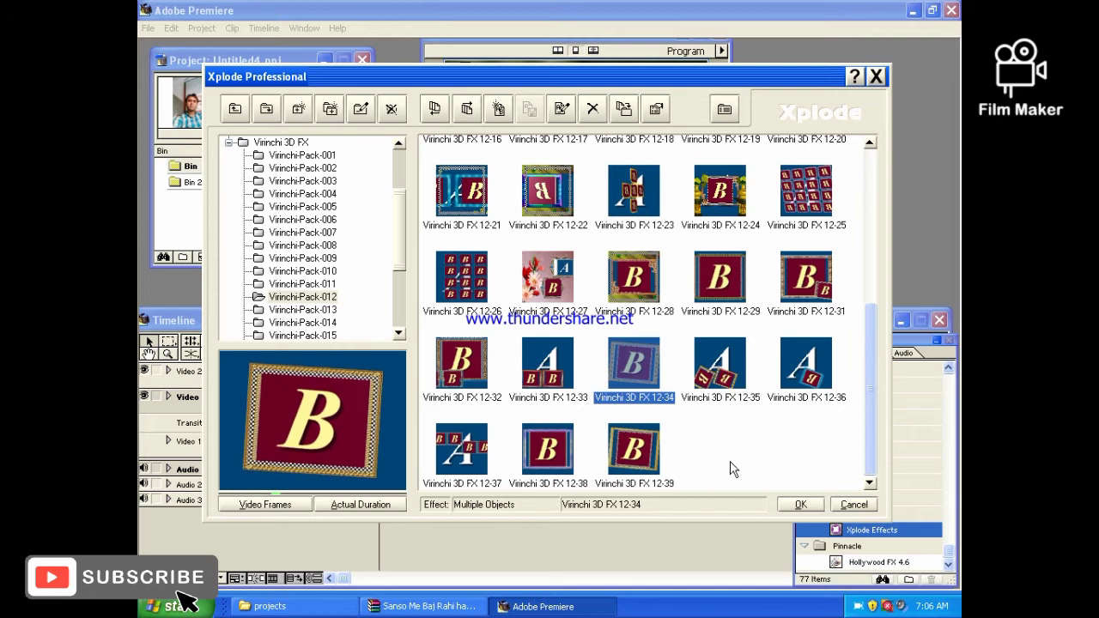
{"action": "left_click", "coordinate": [714, 362]}
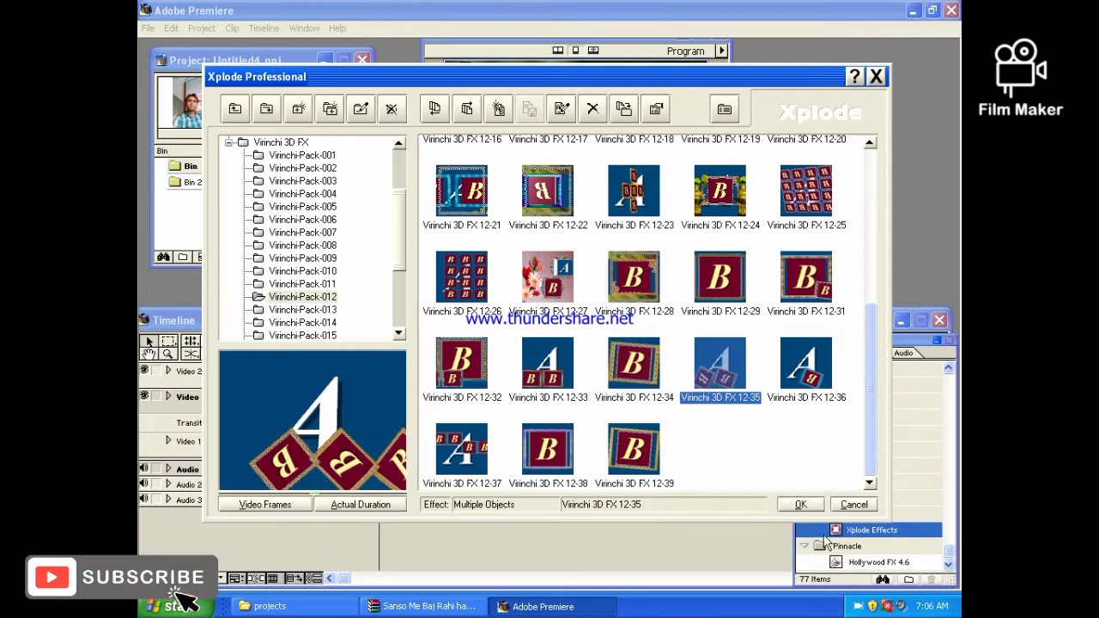
{"action": "left_click", "coordinate": [797, 507]}
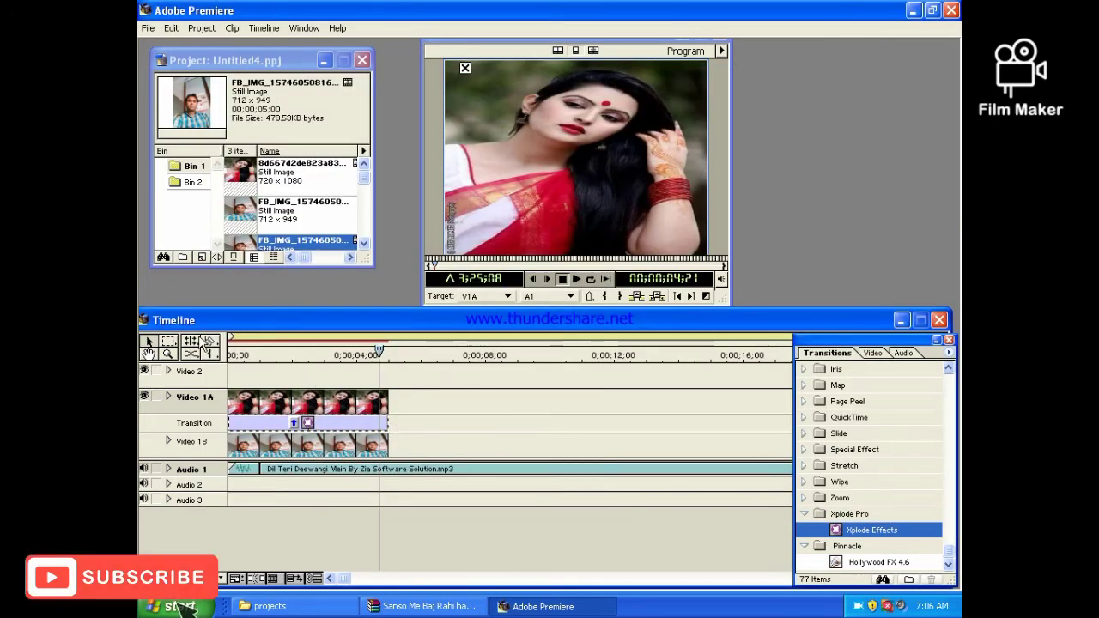
Play the timeline from near its start to preview the transition, and return the edit line close to the beginning
{"action": "left_click", "coordinate": [234, 352]}
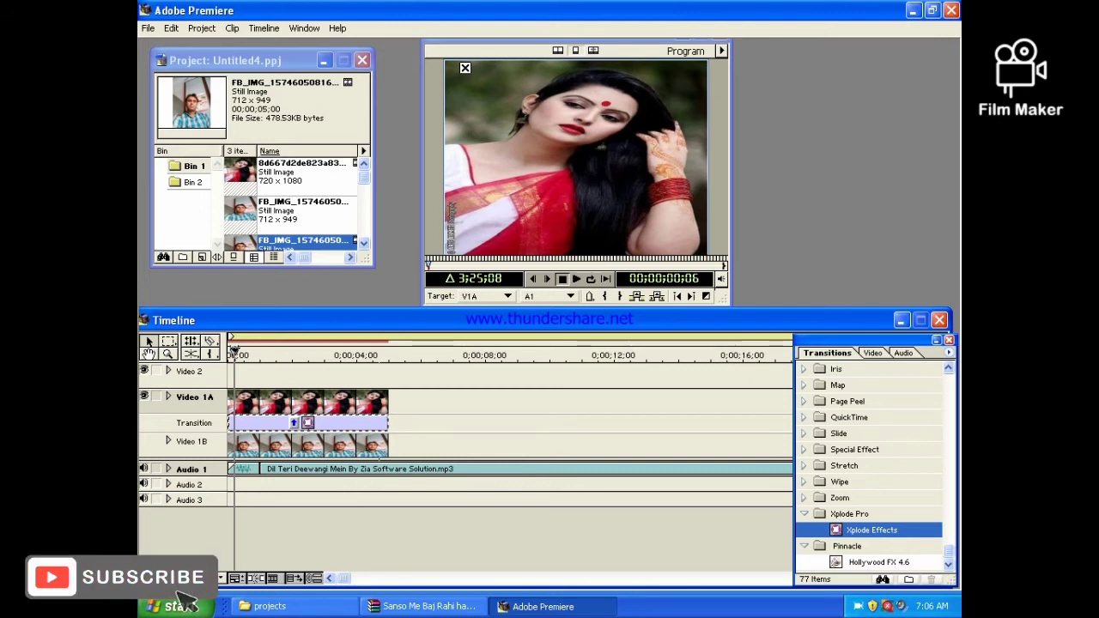
{"action": "key", "text": "space"}
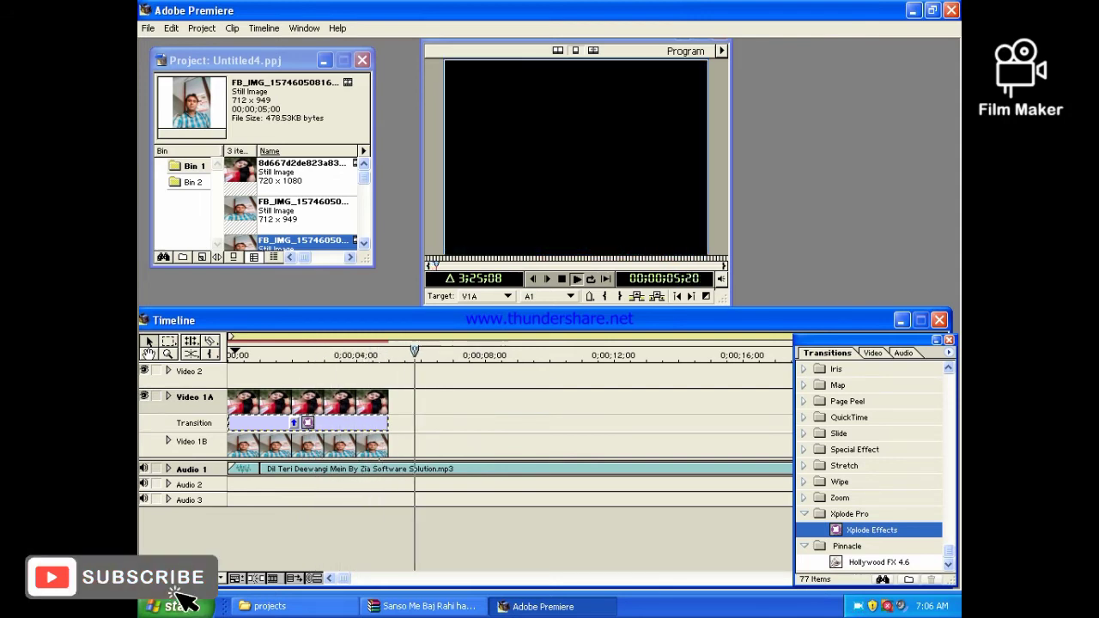
{"action": "key", "text": "Home"}
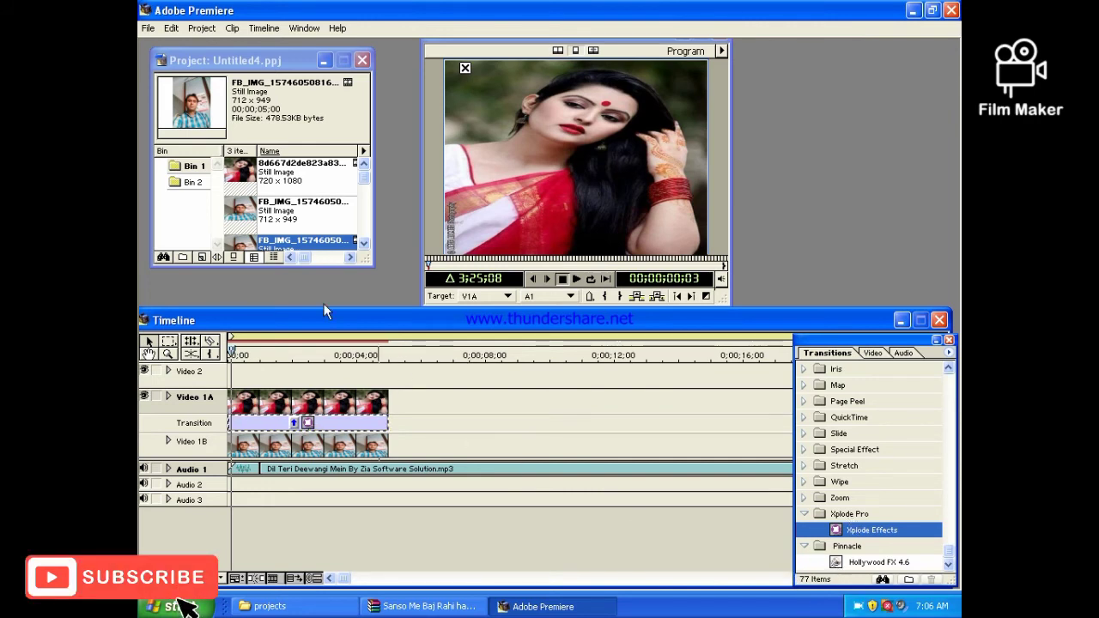
{"action": "left_click", "coordinate": [364, 243]}
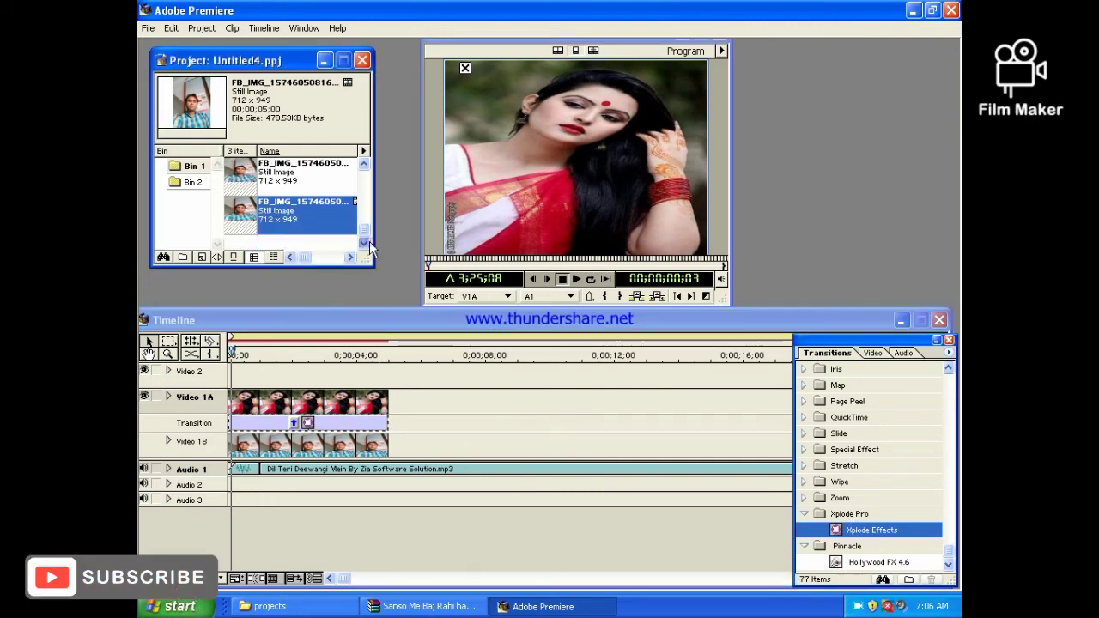
{"action": "left_click", "coordinate": [331, 246]}
{"action": "right_click", "coordinate": [330, 246]}
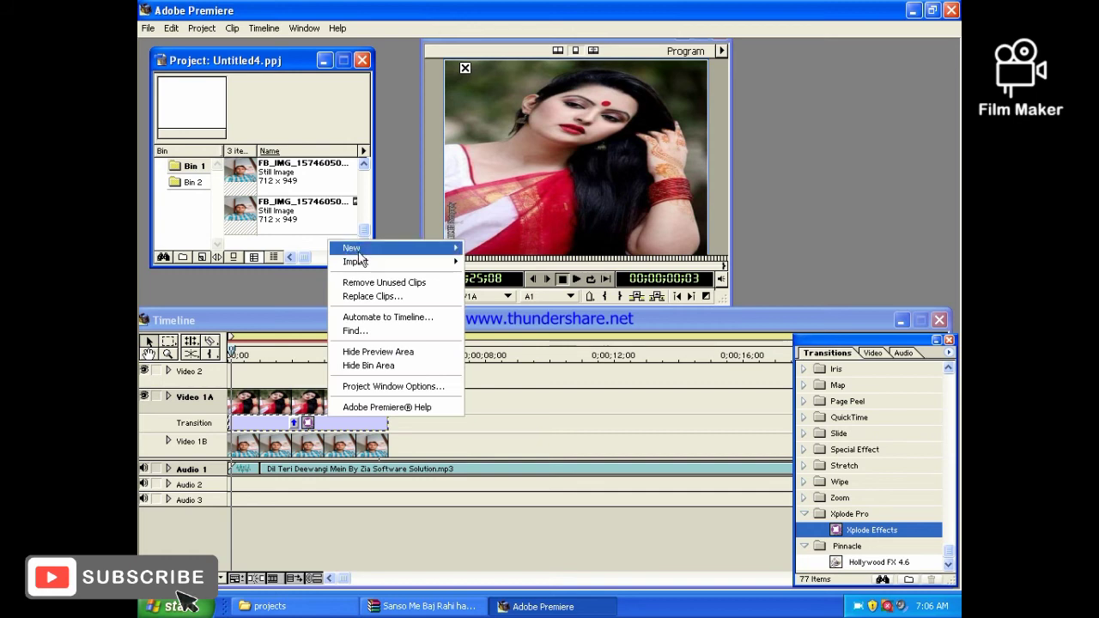
{"action": "mouse_move", "coordinate": [358, 255]}
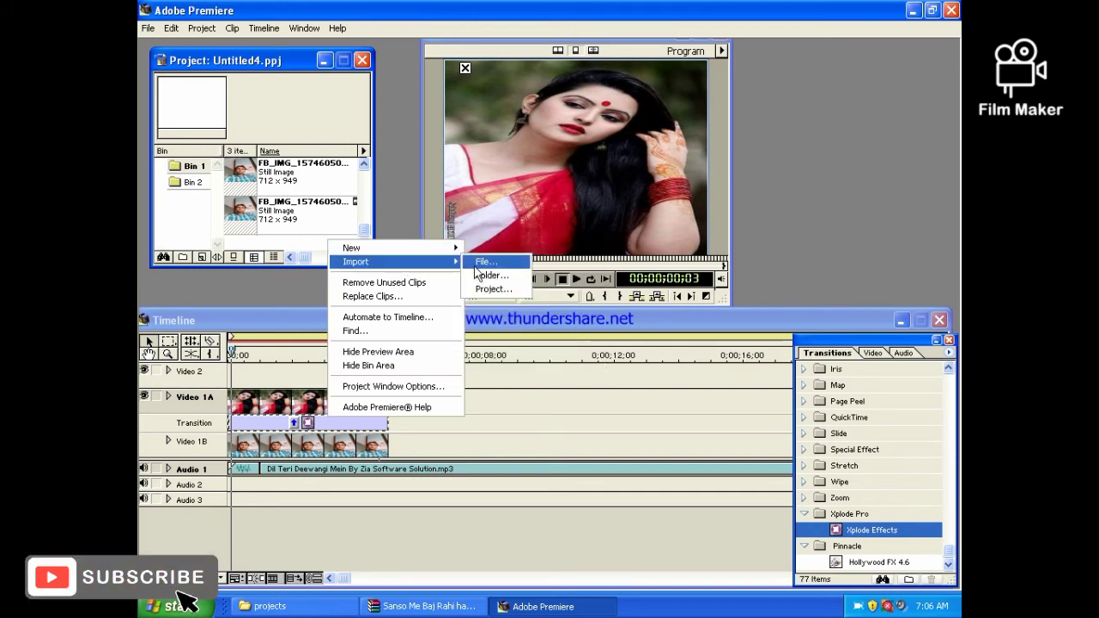
{"action": "left_click", "coordinate": [481, 262]}
{"action": "left_click", "coordinate": [433, 293]}
{"action": "left_click", "coordinate": [434, 168]}
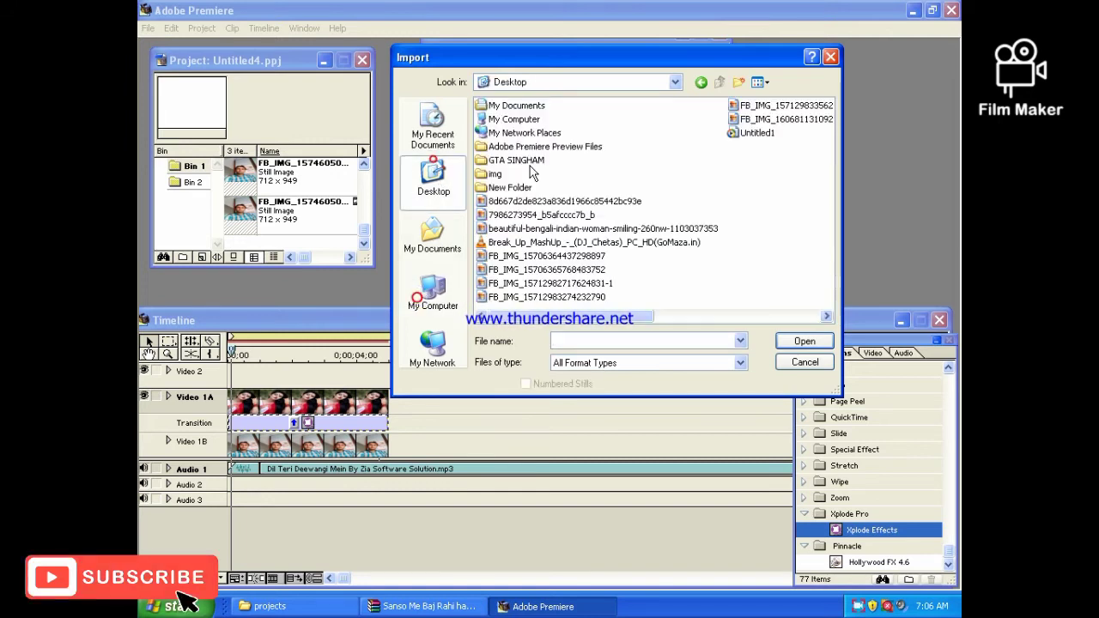
{"action": "left_click", "coordinate": [763, 82]}
{"action": "left_click", "coordinate": [778, 99]}
{"action": "left_click_drag", "start_coordinate": [825, 125], "coordinate": [830, 222]}
{"action": "left_click", "coordinate": [686, 163]}
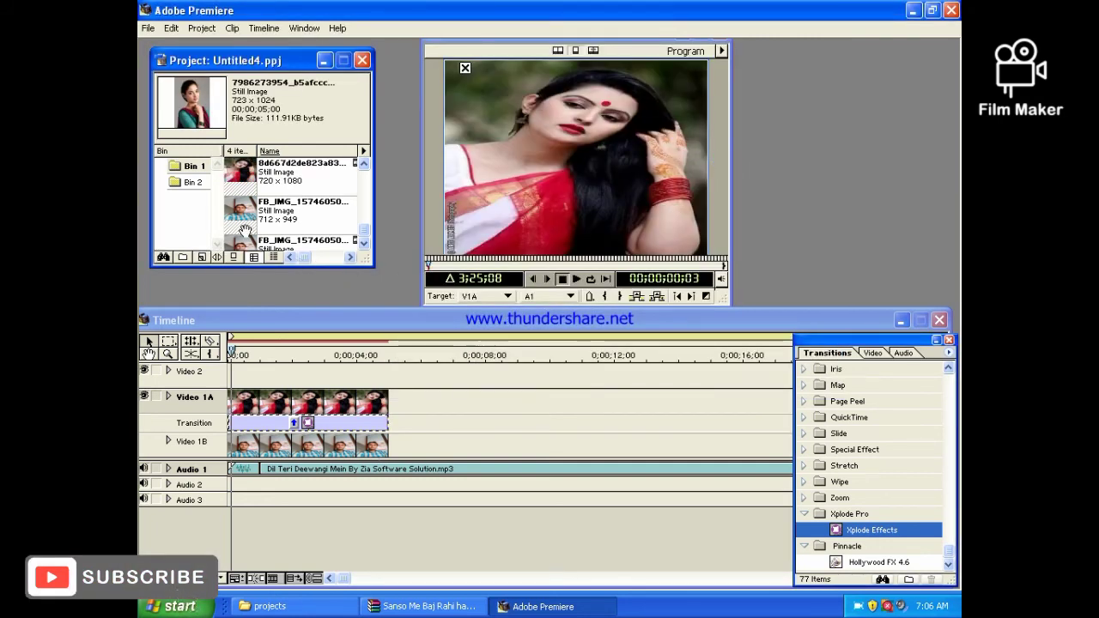
{"action": "left_click", "coordinate": [364, 243]}
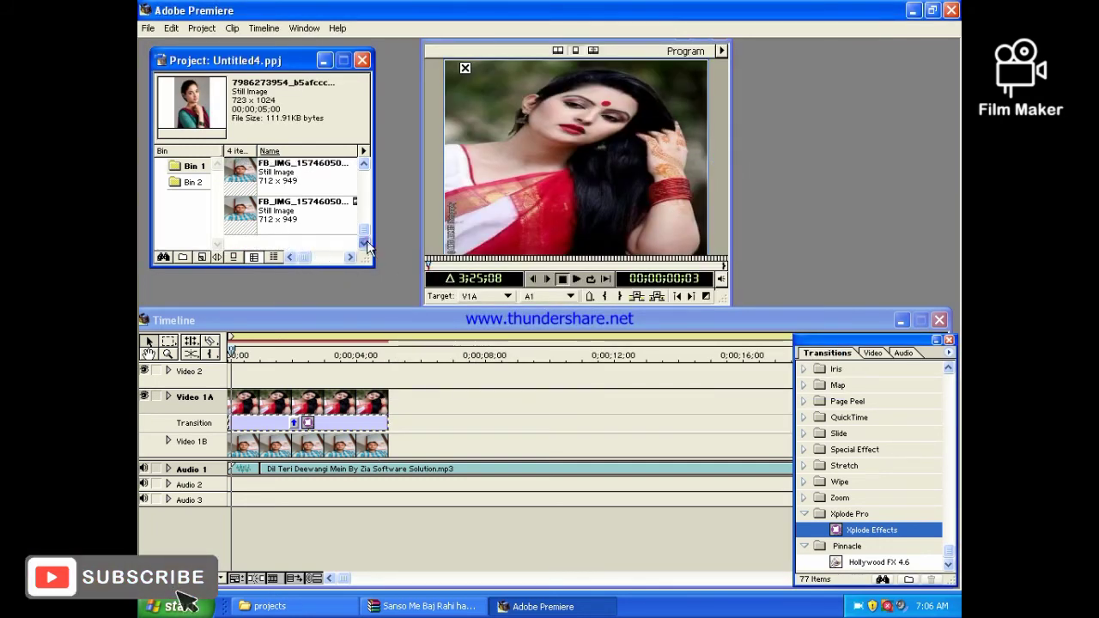
{"action": "left_click", "coordinate": [365, 164]}
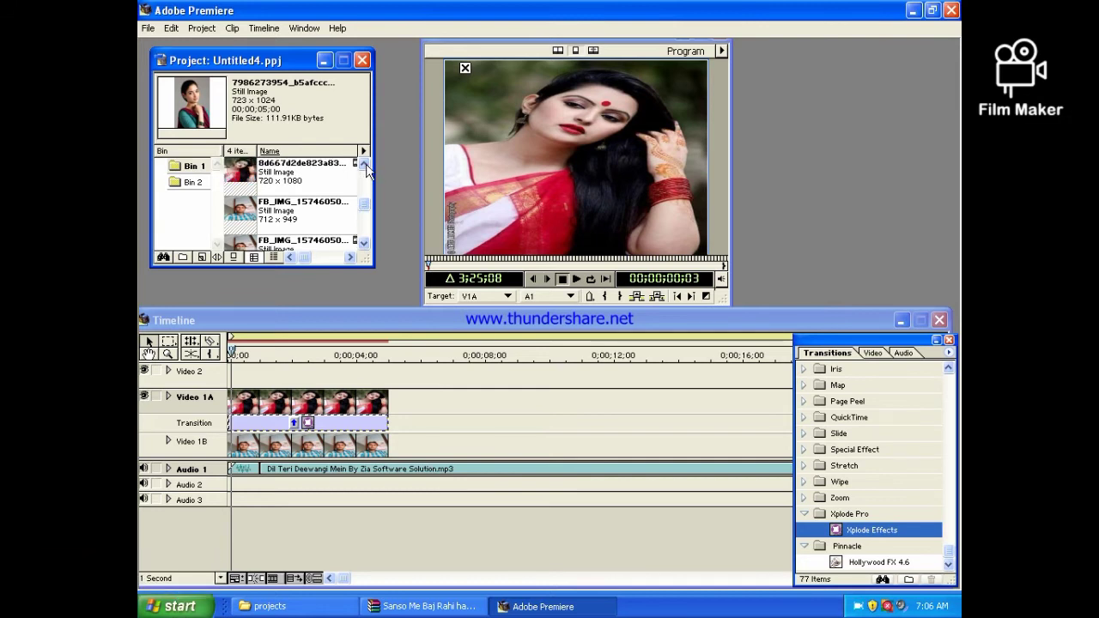
{"action": "left_click", "coordinate": [365, 164]}
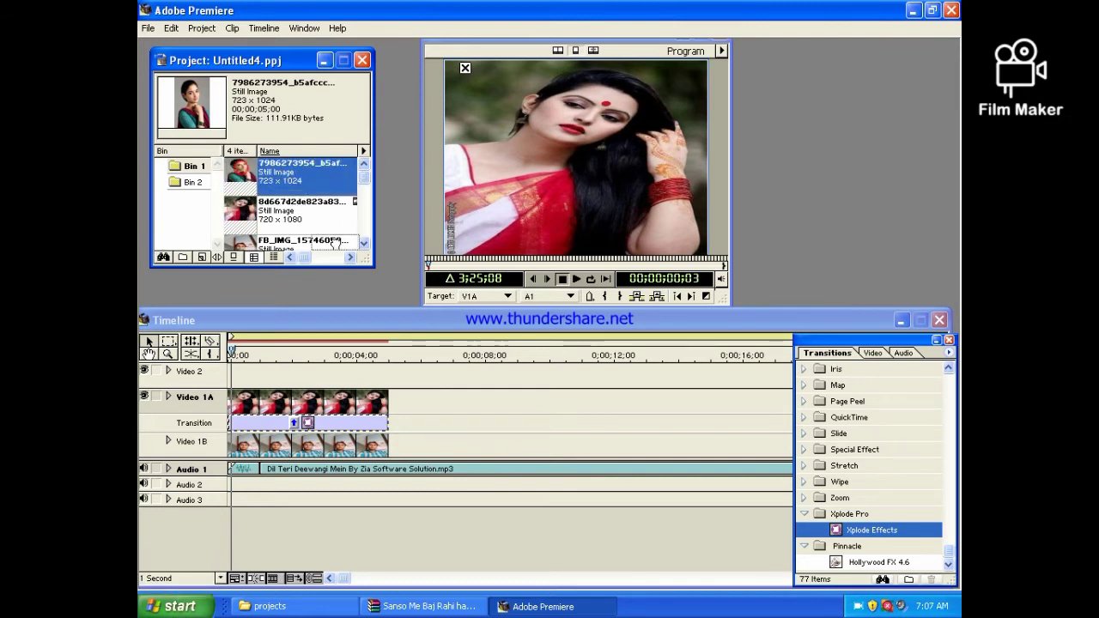
{"action": "left_click_drag", "start_coordinate": [397, 369], "coordinate": [428, 405]}
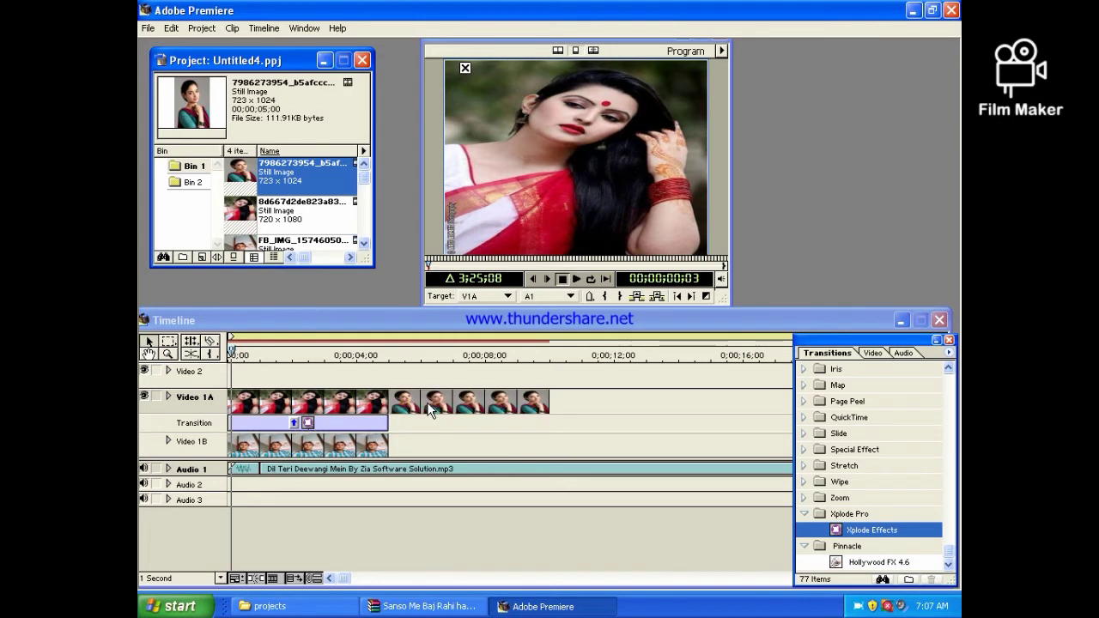
{"action": "left_click_drag", "start_coordinate": [246, 243], "coordinate": [446, 440]}
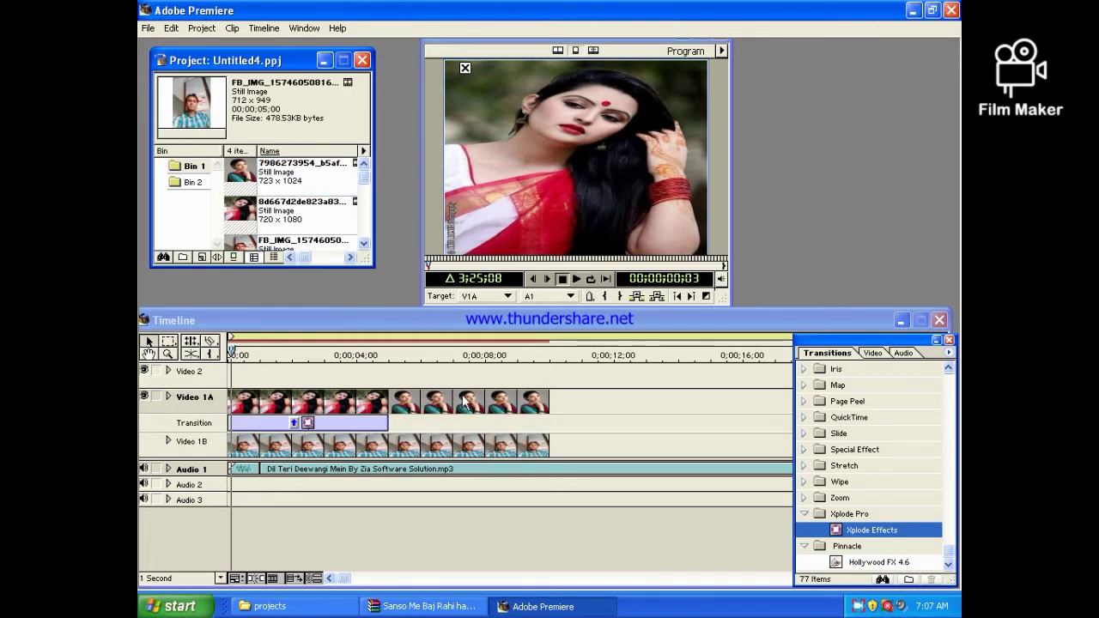
Add a Hollywood FX 4.6 transition over the second pair of stills and open the INDIAN 10 effects category in its settings
{"action": "left_click", "coordinate": [837, 564]}
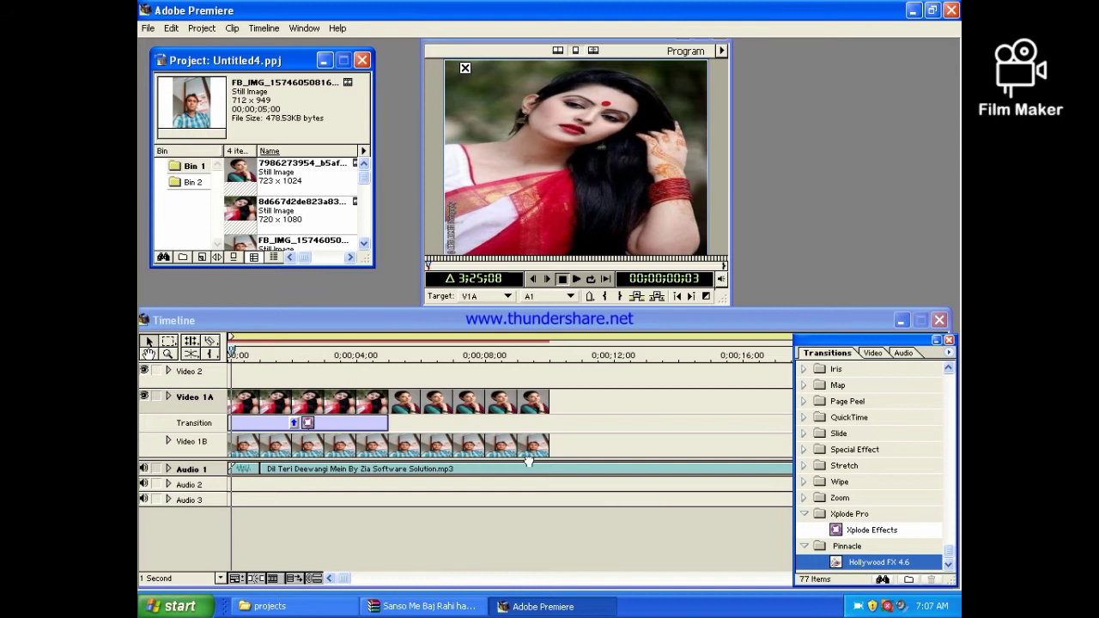
{"action": "left_click_drag", "start_coordinate": [468, 436], "coordinate": [456, 425]}
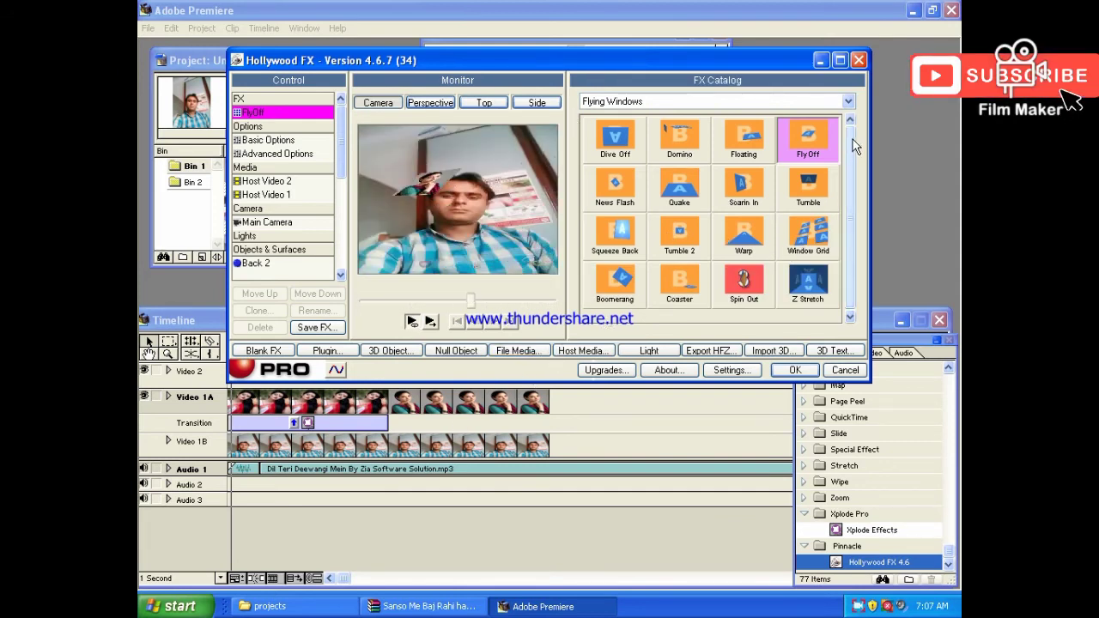
{"action": "left_click", "coordinate": [847, 102]}
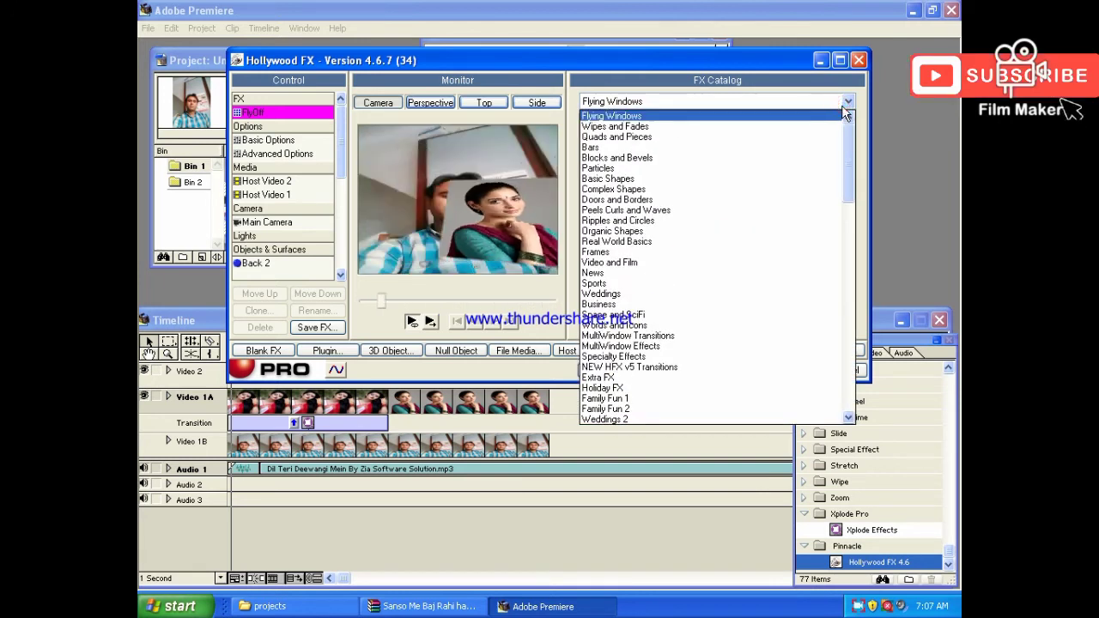
{"action": "scroll", "coordinate": [822, 258], "scroll_direction": "down", "scroll_amount": 15}
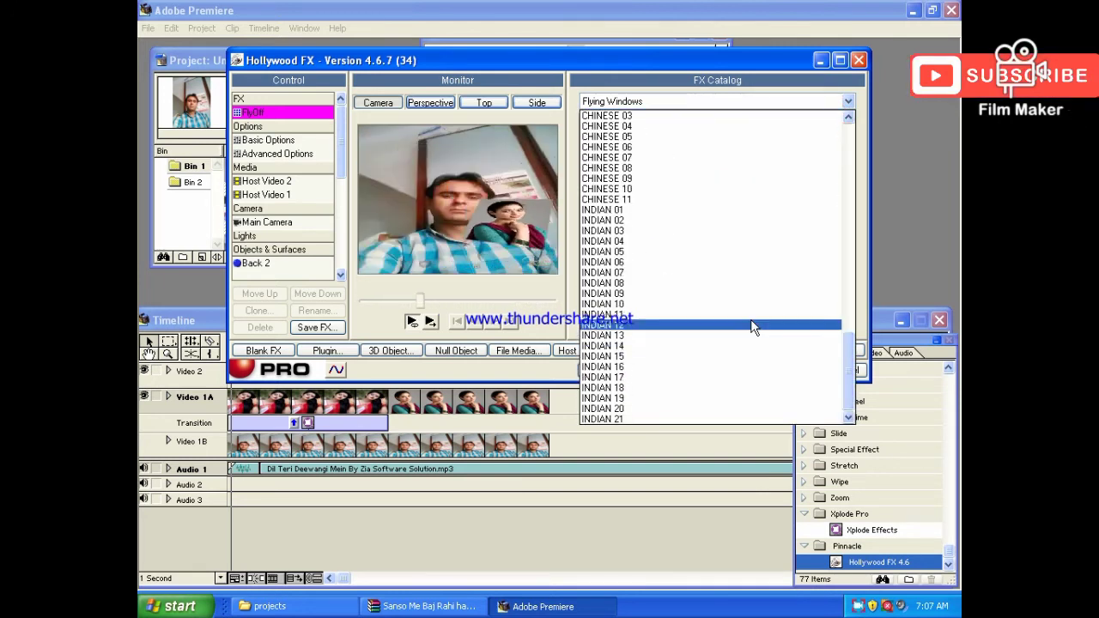
{"action": "left_click", "coordinate": [672, 305]}
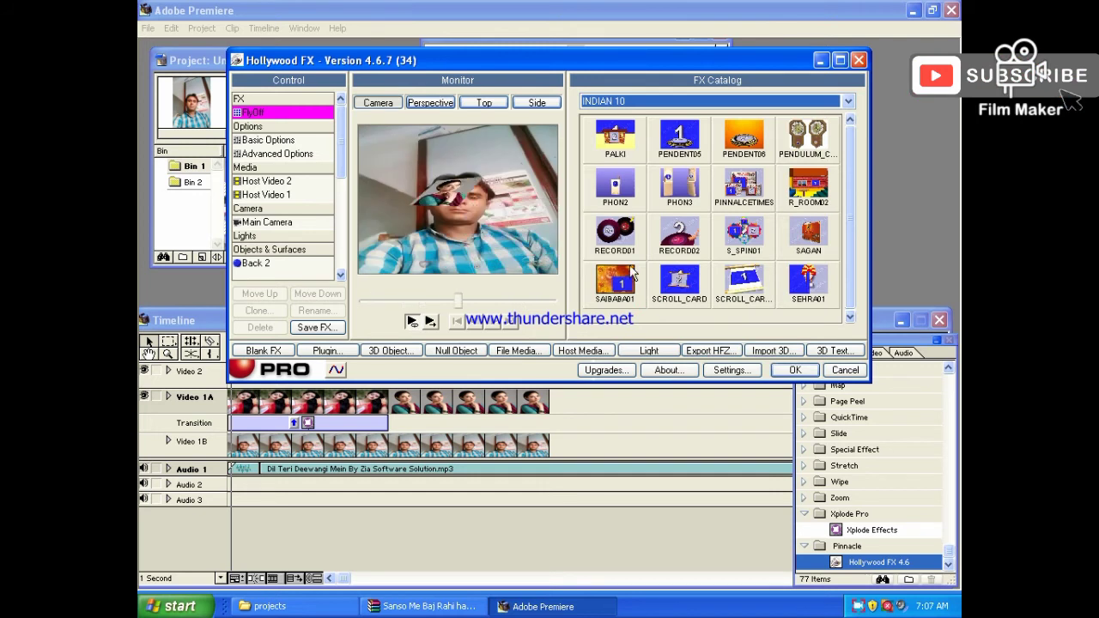
Preview the S_SPIN01, SCROLL_CARD and SAGAN effects of INDIAN 10 and the Taj Mahal effect of INDIAN 11
{"action": "left_click", "coordinate": [754, 237]}
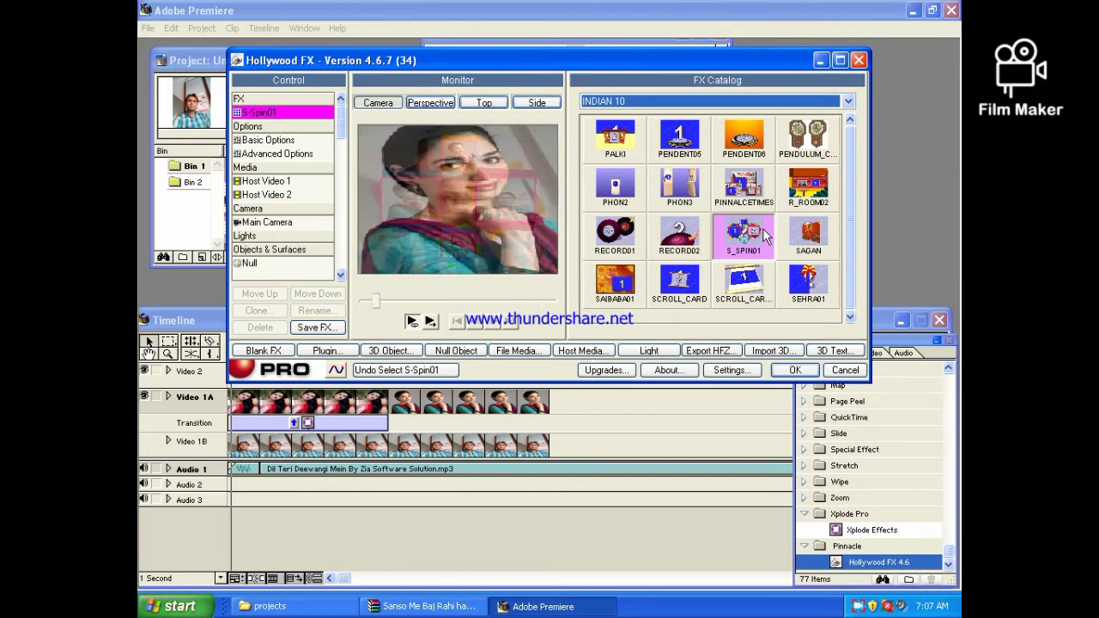
{"action": "left_click", "coordinate": [671, 292]}
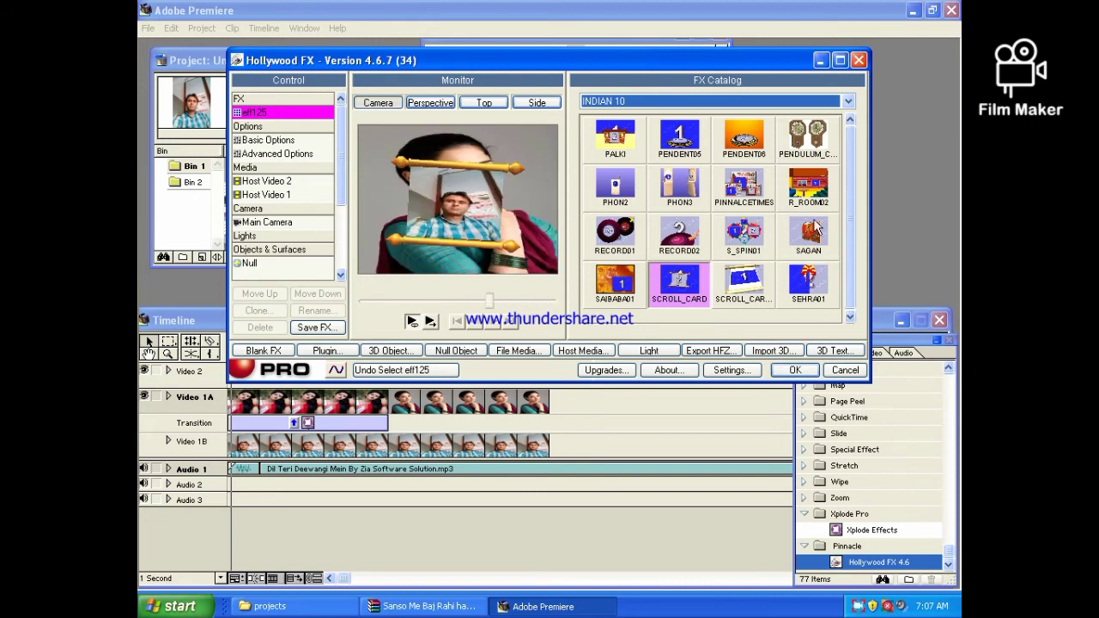
{"action": "left_click", "coordinate": [816, 227]}
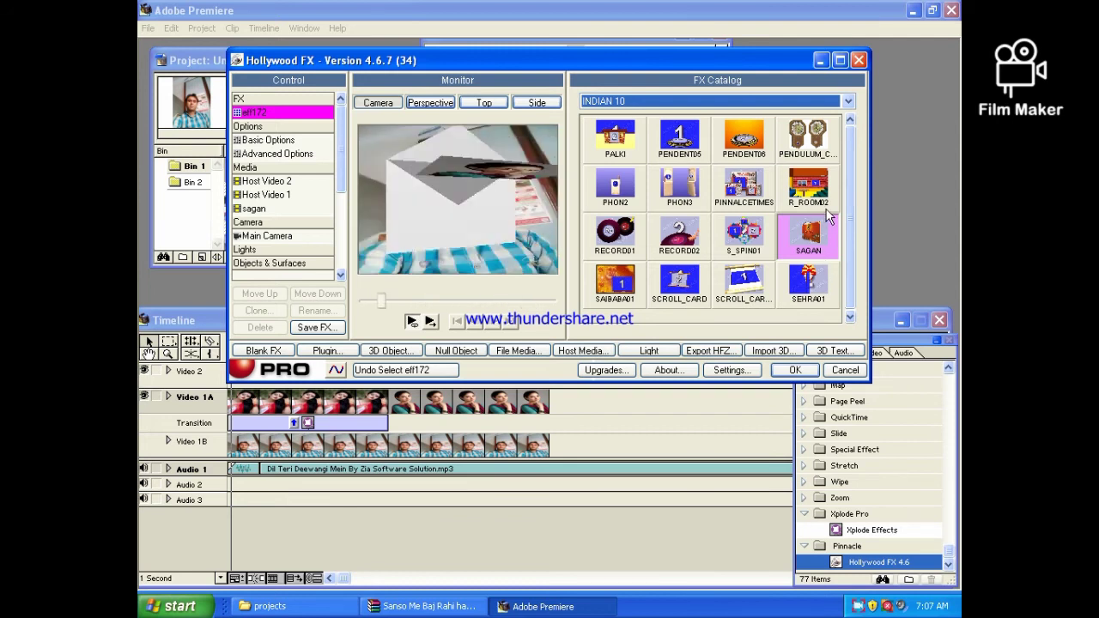
{"action": "scroll", "coordinate": [827, 218], "scroll_direction": "down", "scroll_amount": 2}
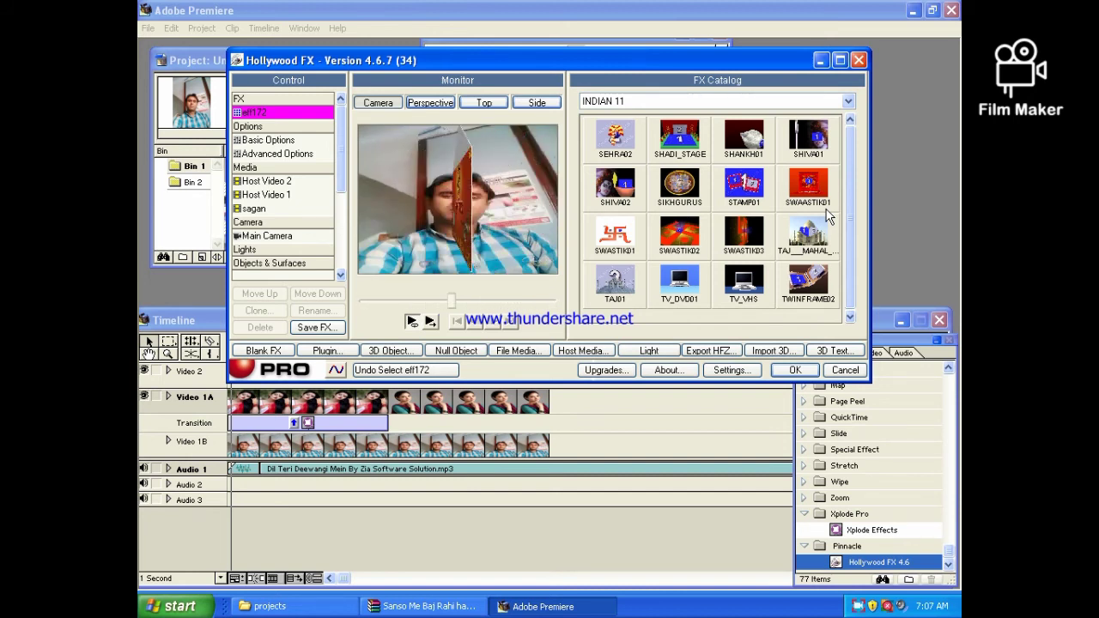
{"action": "left_click", "coordinate": [808, 227]}
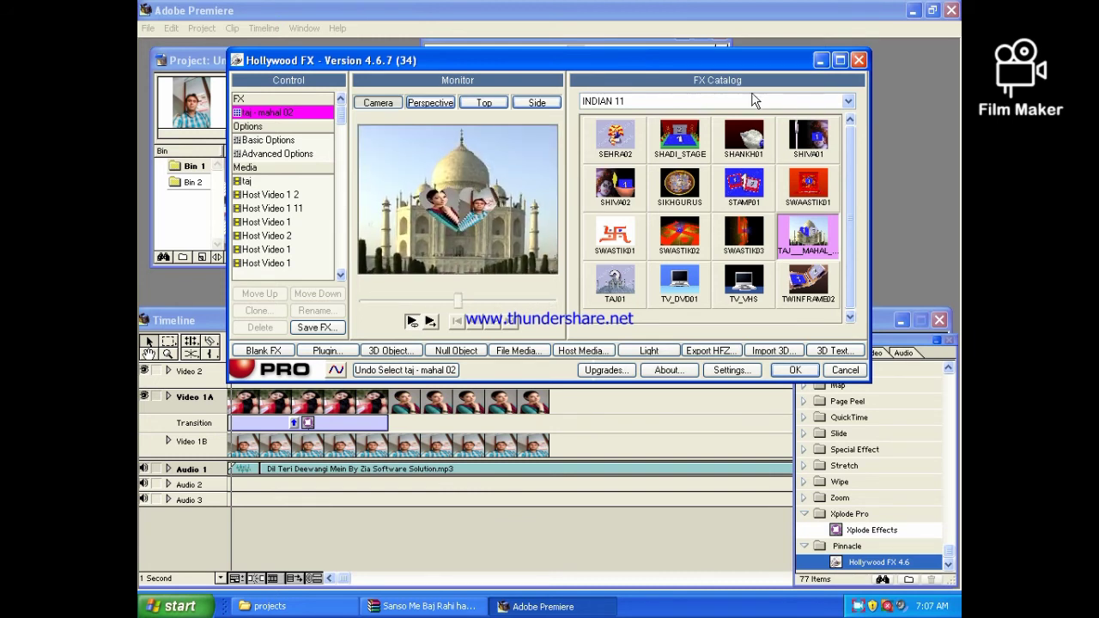
Preview the CAMERA01, CLOCK01, FLIP_MOBILE02 and CD_WTIH_FRAME effects from the INDIAN 15 category
{"action": "left_click", "coordinate": [849, 103]}
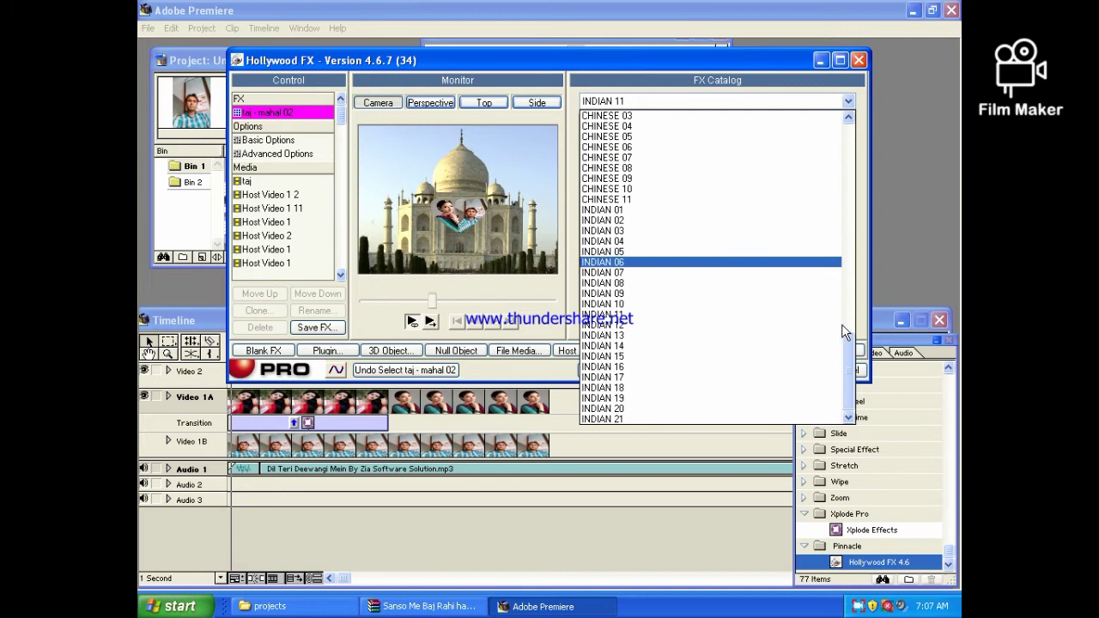
{"action": "left_click", "coordinate": [792, 368]}
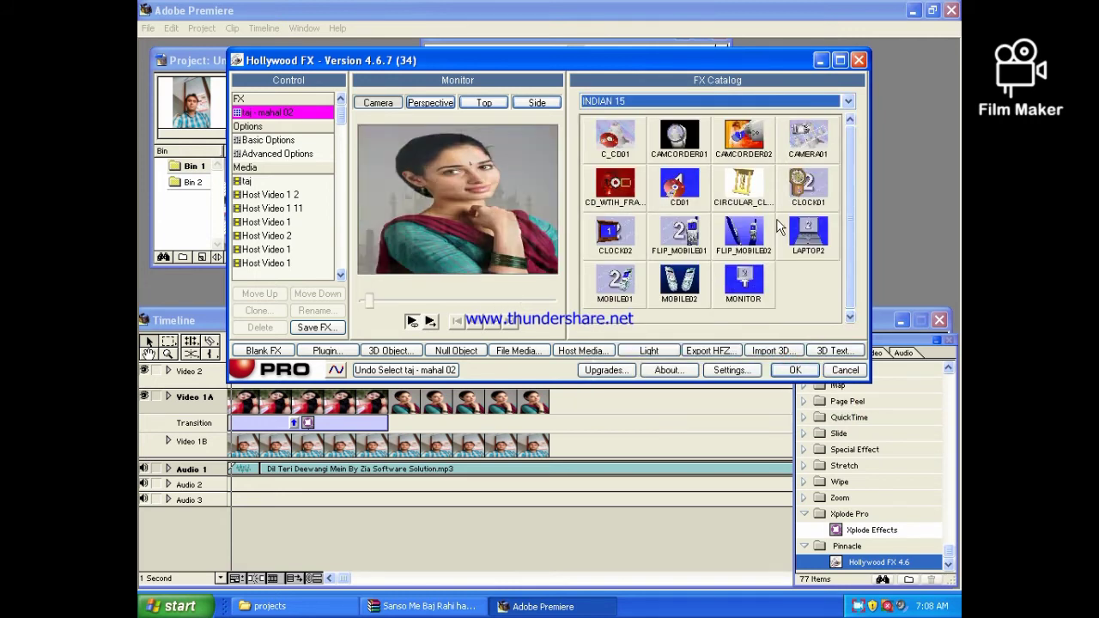
{"action": "left_click", "coordinate": [799, 141]}
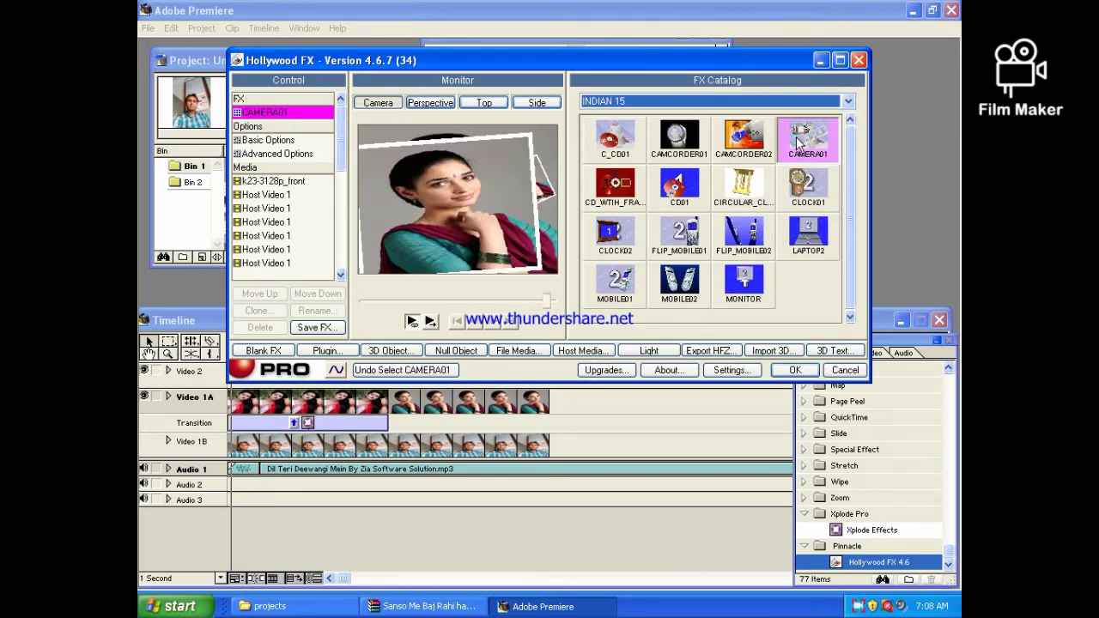
{"action": "left_click", "coordinate": [796, 196]}
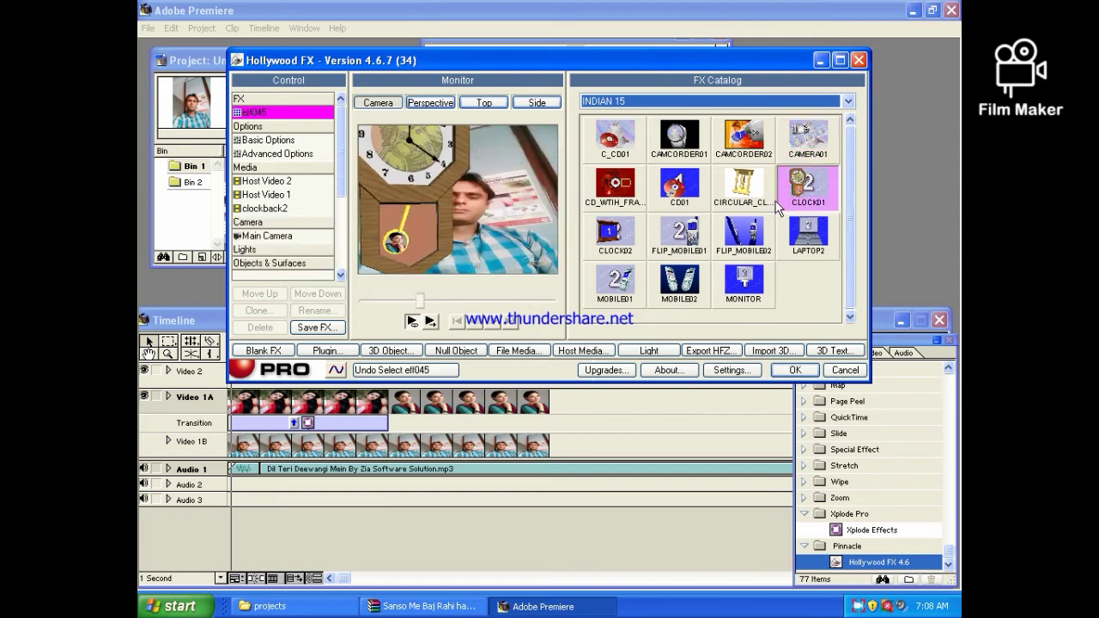
{"action": "left_click", "coordinate": [738, 240]}
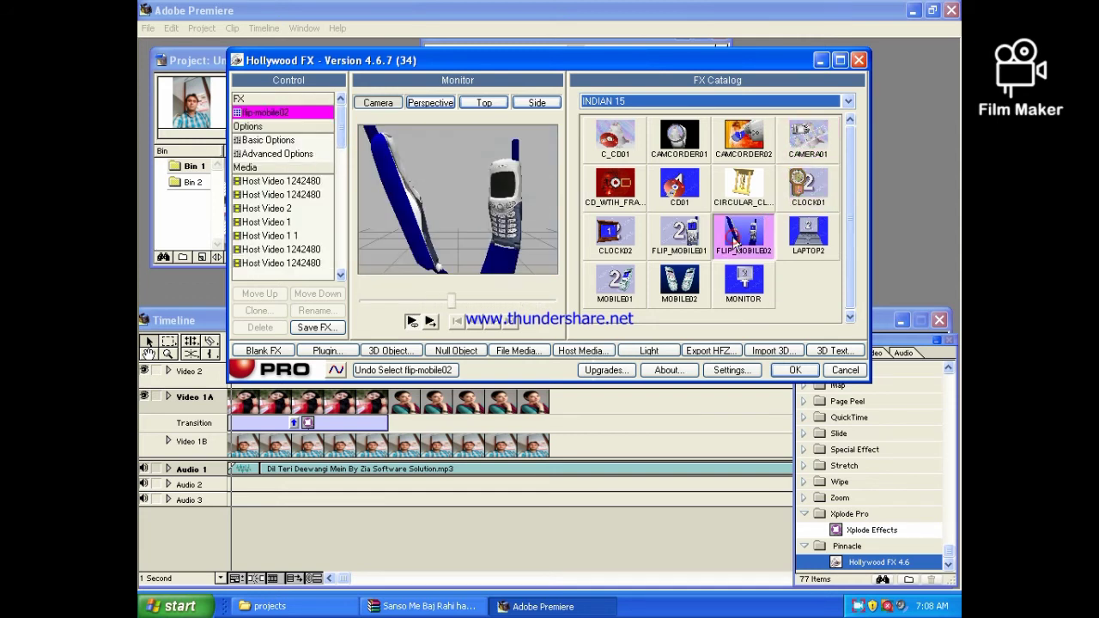
{"action": "left_click", "coordinate": [615, 188]}
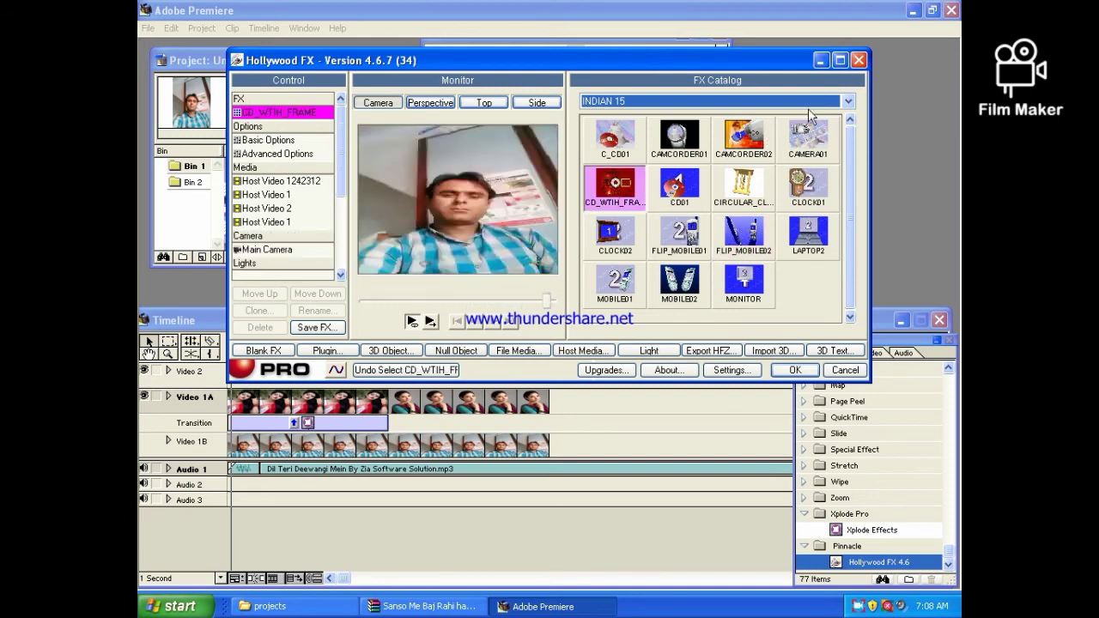
Preview the RINGS03 and NECKLACE04 effects from the INDIAN 18 category
{"action": "left_click", "coordinate": [847, 101]}
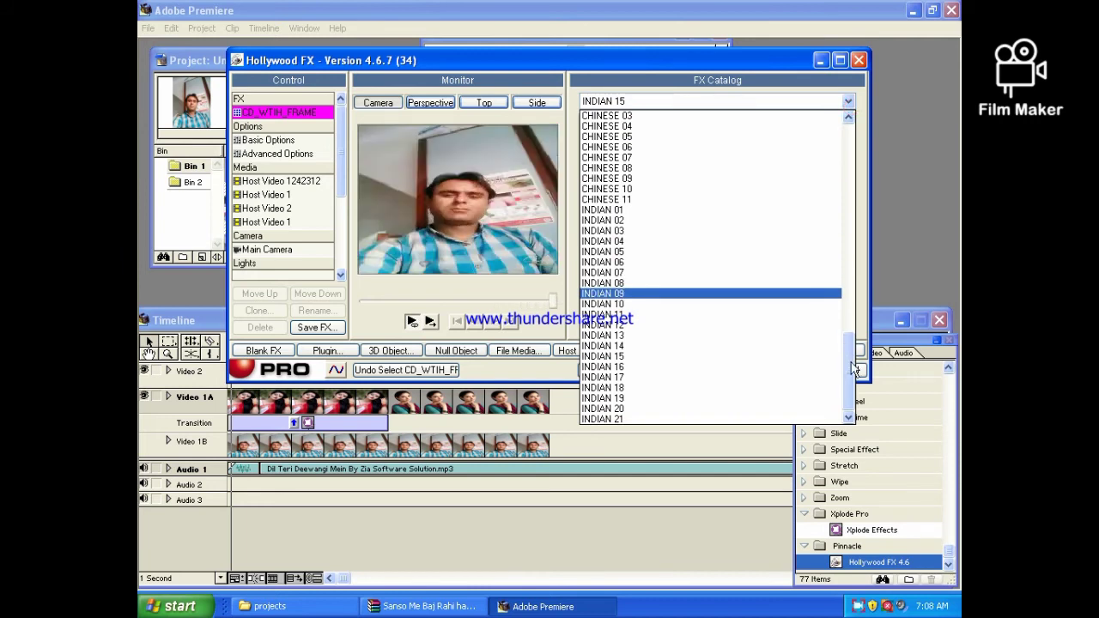
{"action": "left_click", "coordinate": [731, 387]}
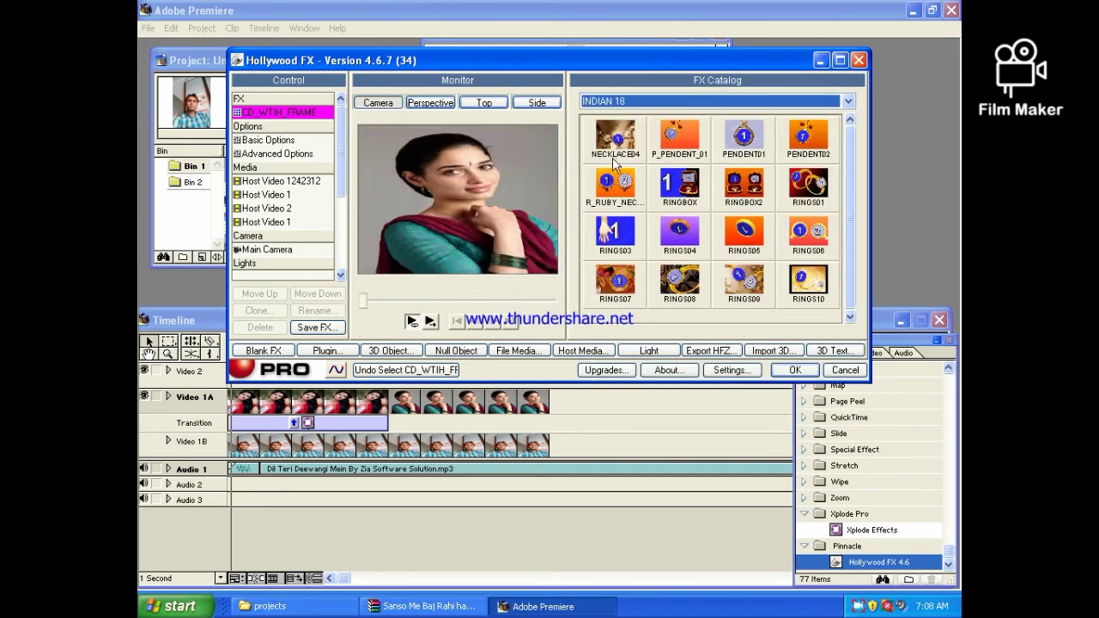
{"action": "left_click", "coordinate": [620, 239]}
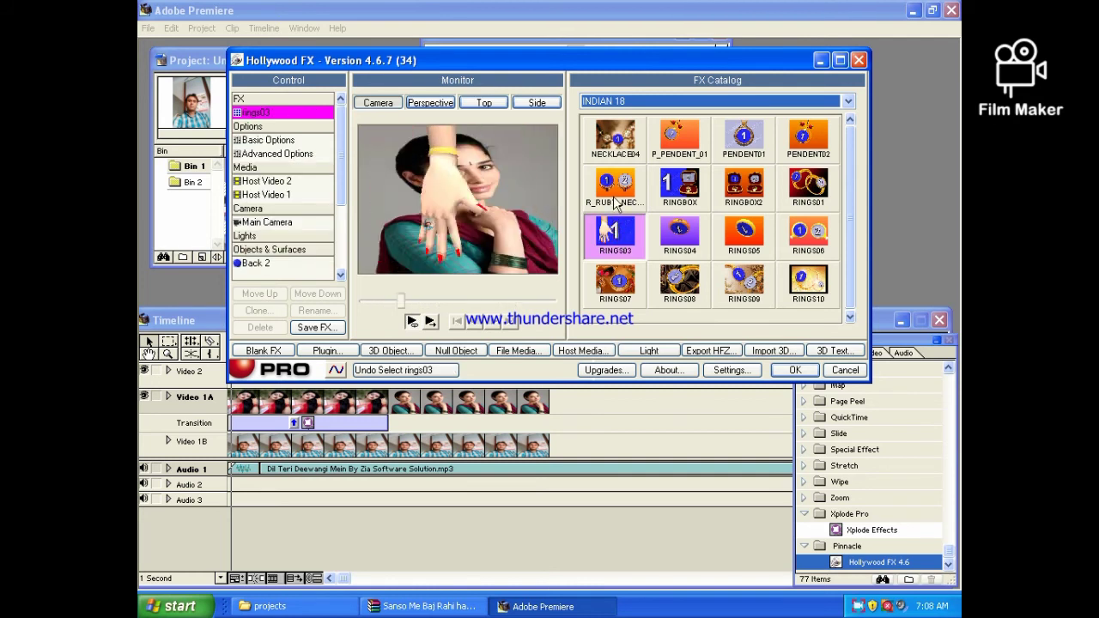
{"action": "left_click", "coordinate": [619, 139]}
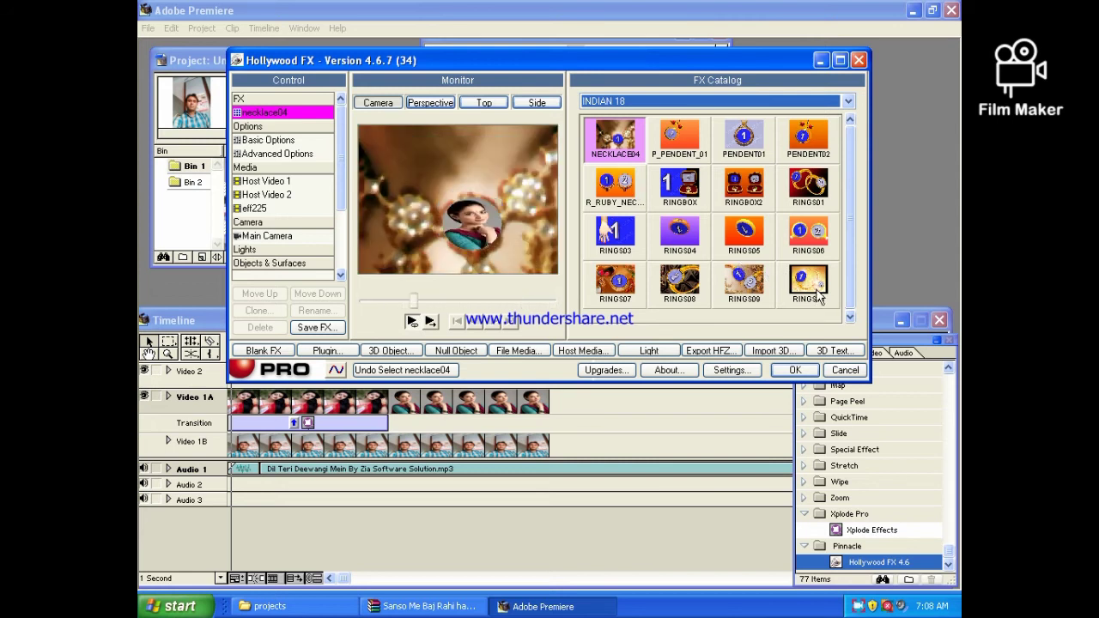
Preview the KRISHNA01, GANESHA04, MANDIR02, NANAK01 and GALLERY01 effects from the INDIAN 20 category
{"action": "left_click", "coordinate": [848, 102]}
{"action": "left_click", "coordinate": [601, 413]}
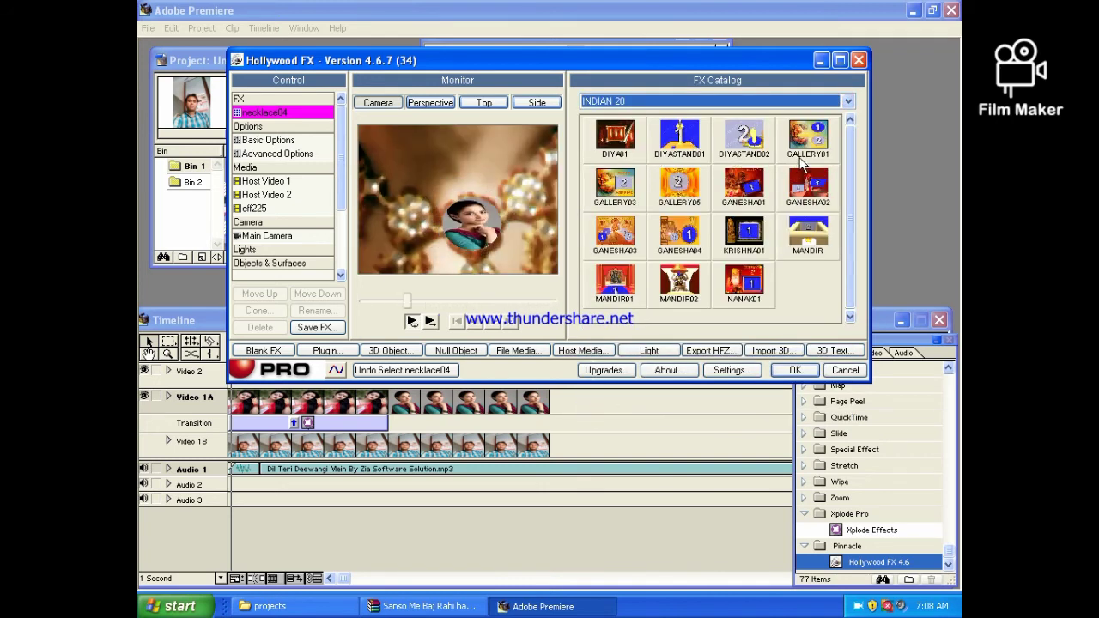
{"action": "left_click", "coordinate": [747, 240]}
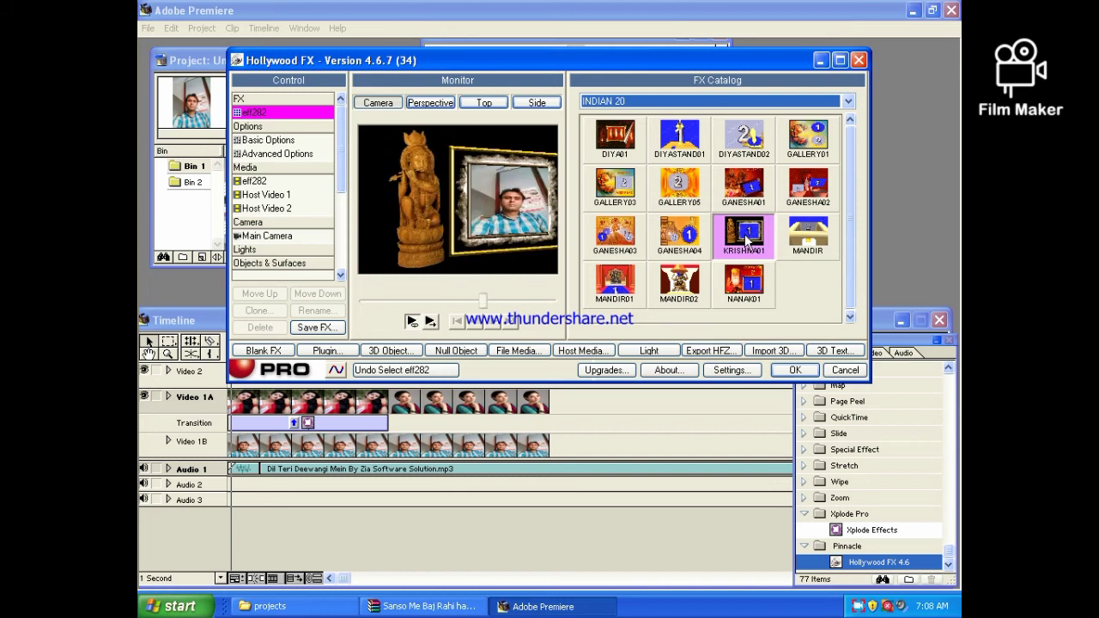
{"action": "left_click", "coordinate": [678, 233]}
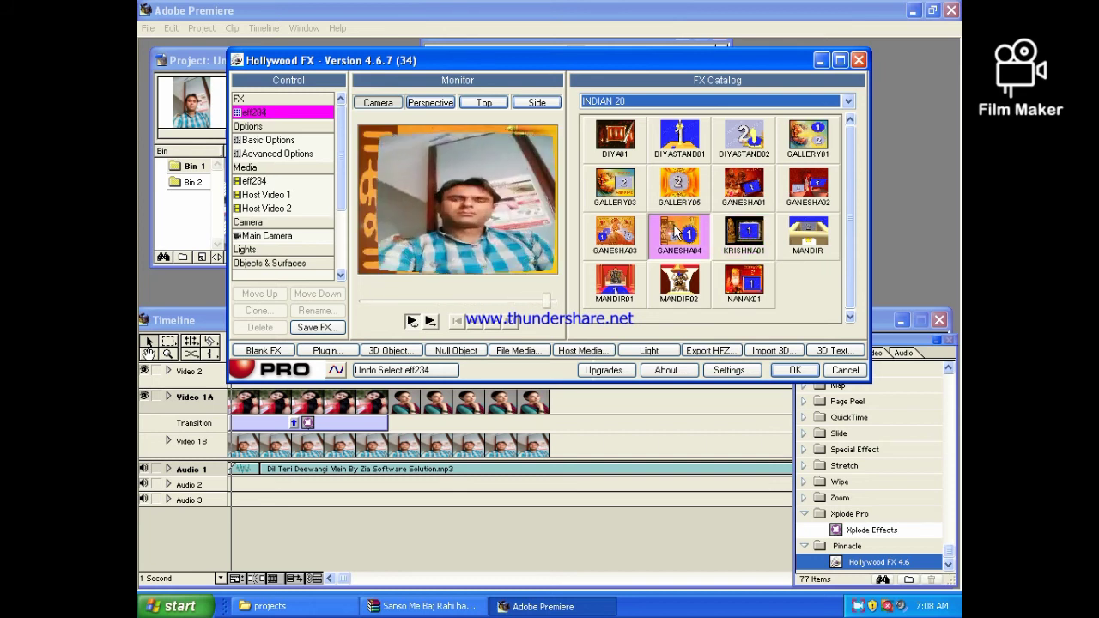
{"action": "left_click", "coordinate": [697, 283]}
{"action": "left_click", "coordinate": [751, 293]}
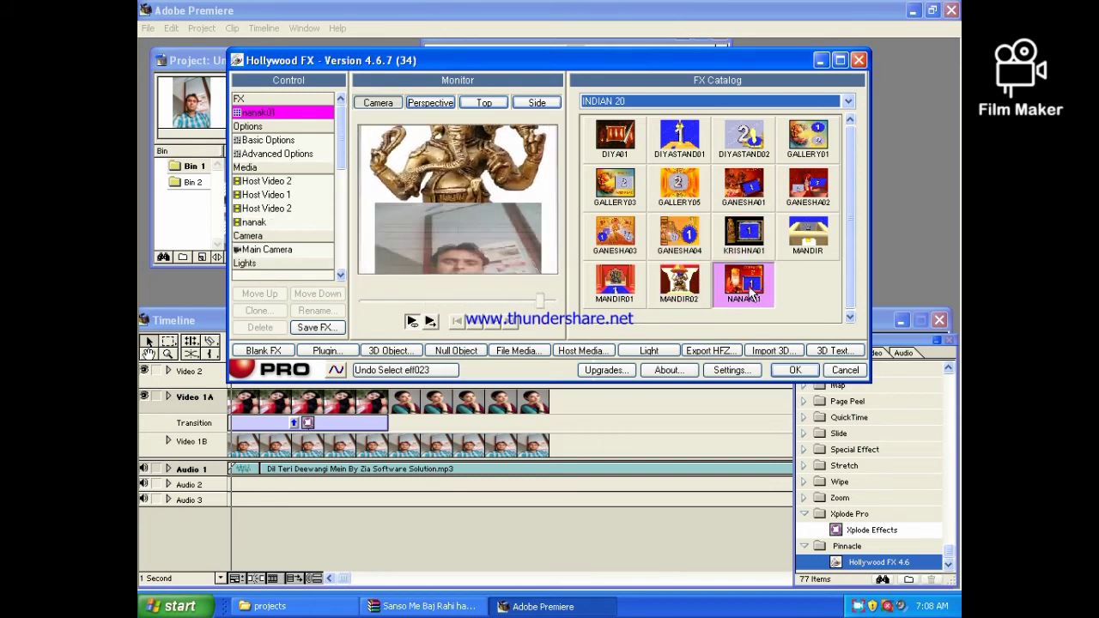
{"action": "left_click", "coordinate": [799, 139]}
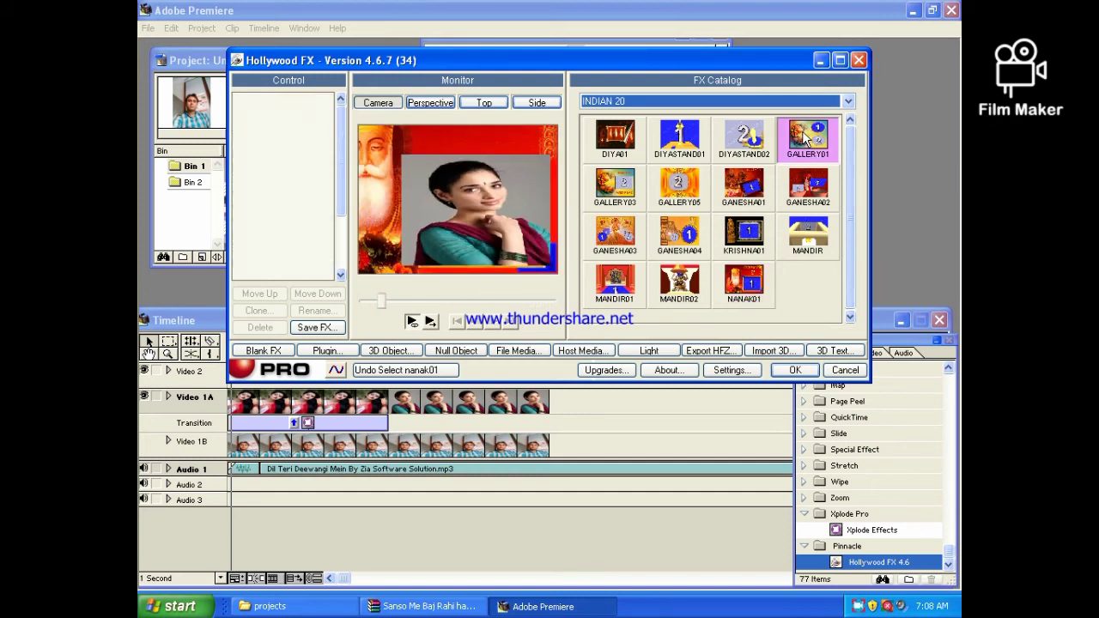
Preview effect 27 from the CHINESE 02 category and close the Hollywood FX settings
{"action": "left_click", "coordinate": [847, 101]}
{"action": "left_click", "coordinate": [669, 304]}
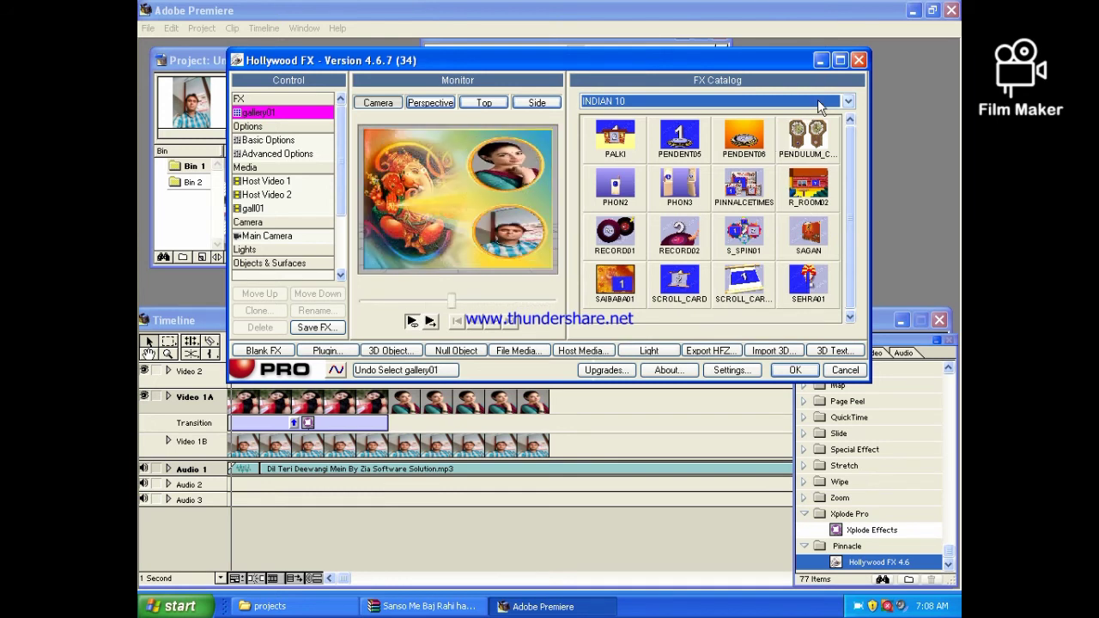
{"action": "left_click", "coordinate": [849, 101]}
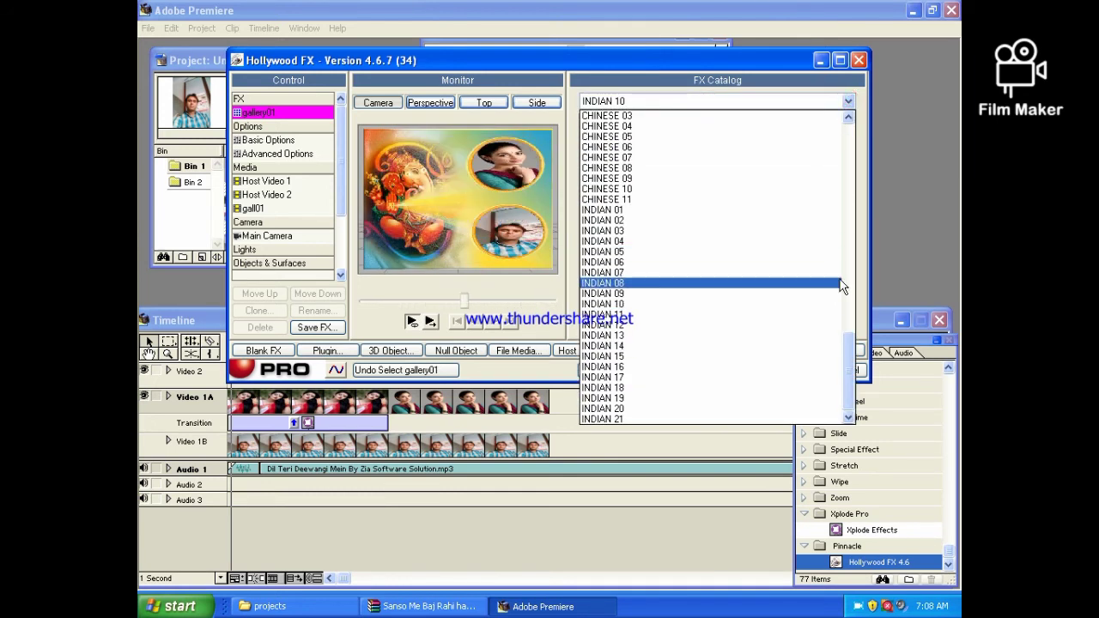
{"action": "scroll", "coordinate": [850, 382], "scroll_direction": "up", "scroll_amount": 6}
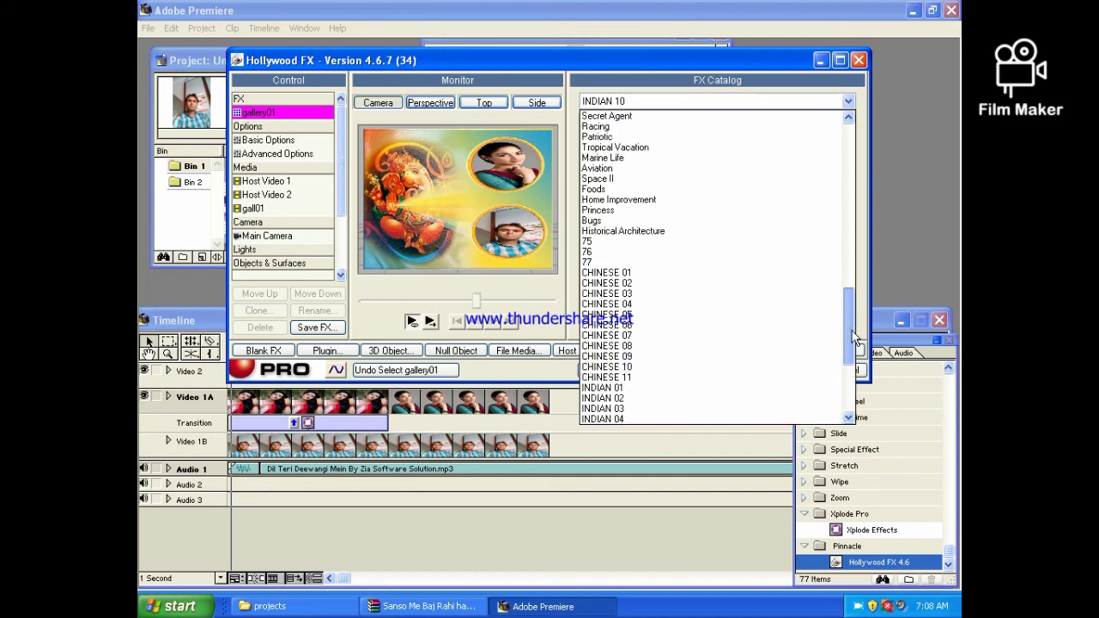
{"action": "left_click", "coordinate": [720, 282]}
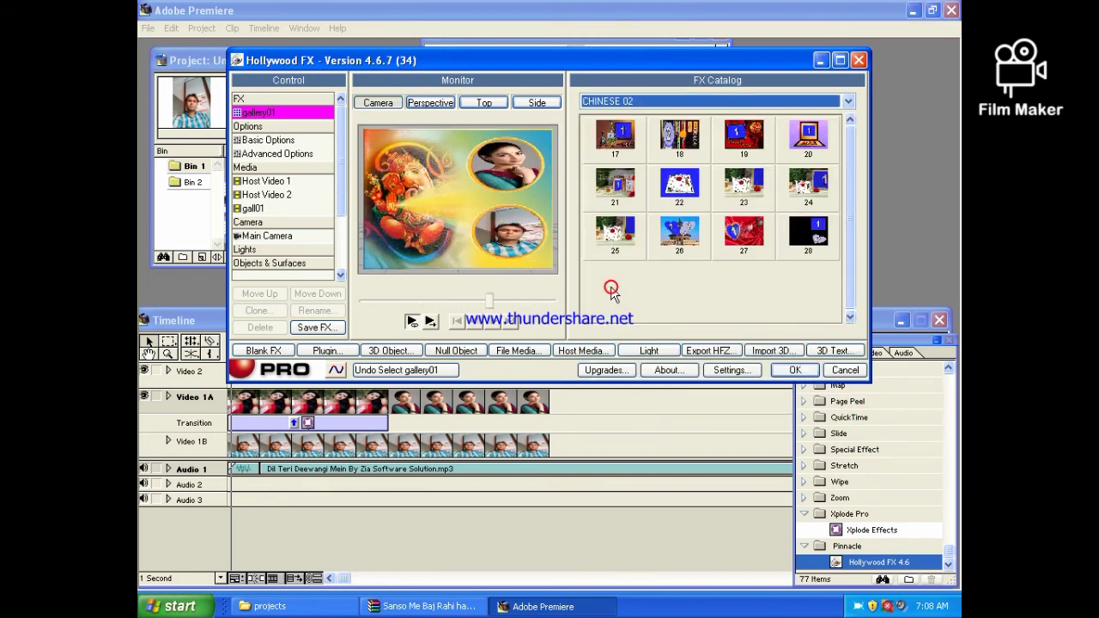
{"action": "left_click", "coordinate": [722, 249]}
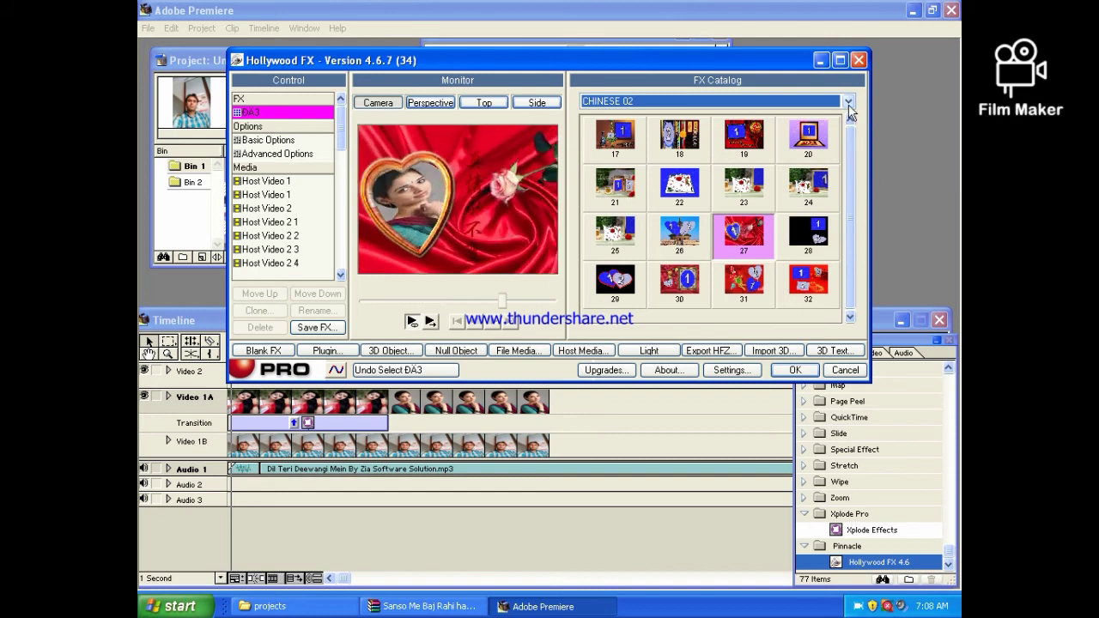
{"action": "left_click", "coordinate": [861, 59]}
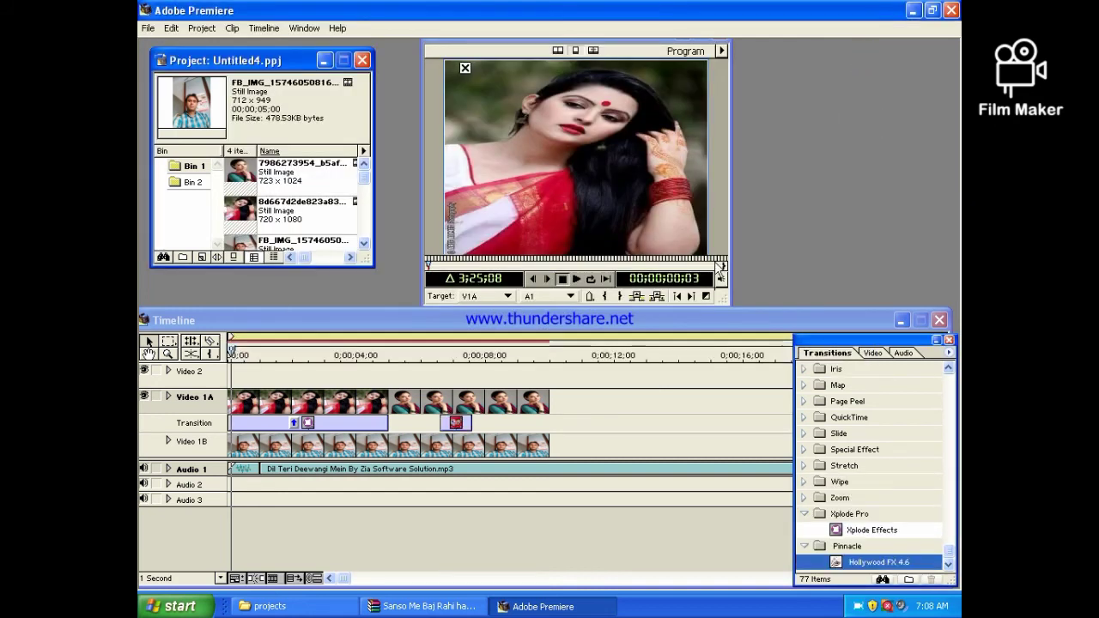
Extend the Hollywood FX transition back to the first Xplode transition and add an Xplode Effects transition after it up to the clips' end
{"action": "left_click_drag", "start_coordinate": [440, 422], "coordinate": [389, 422]}
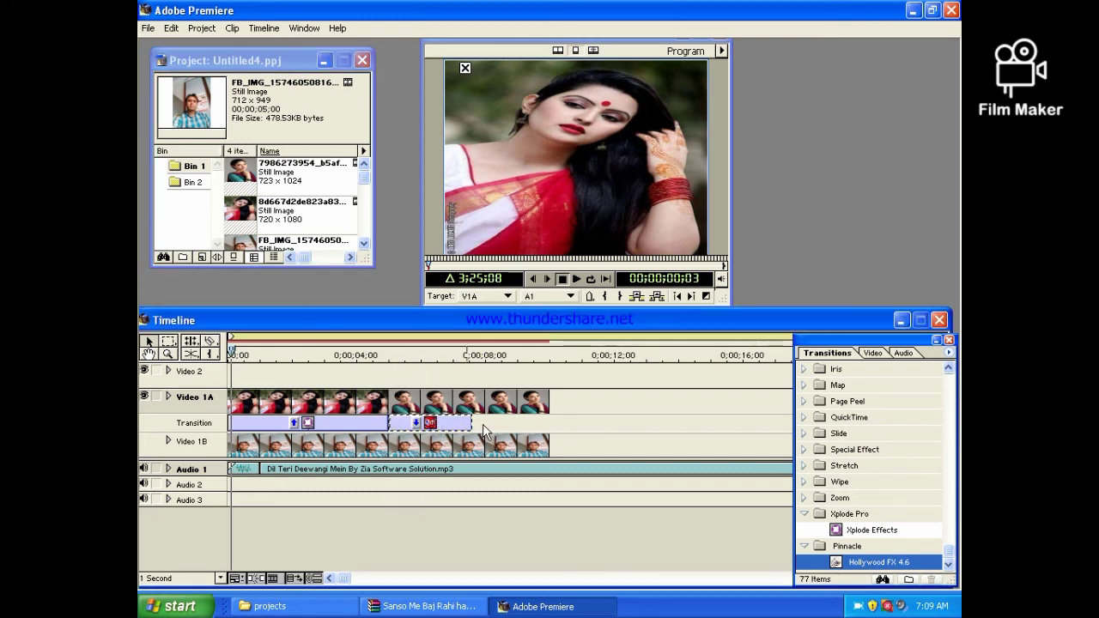
{"action": "left_click", "coordinate": [837, 530]}
{"action": "left_click_drag", "start_coordinate": [837, 530], "coordinate": [549, 438]}
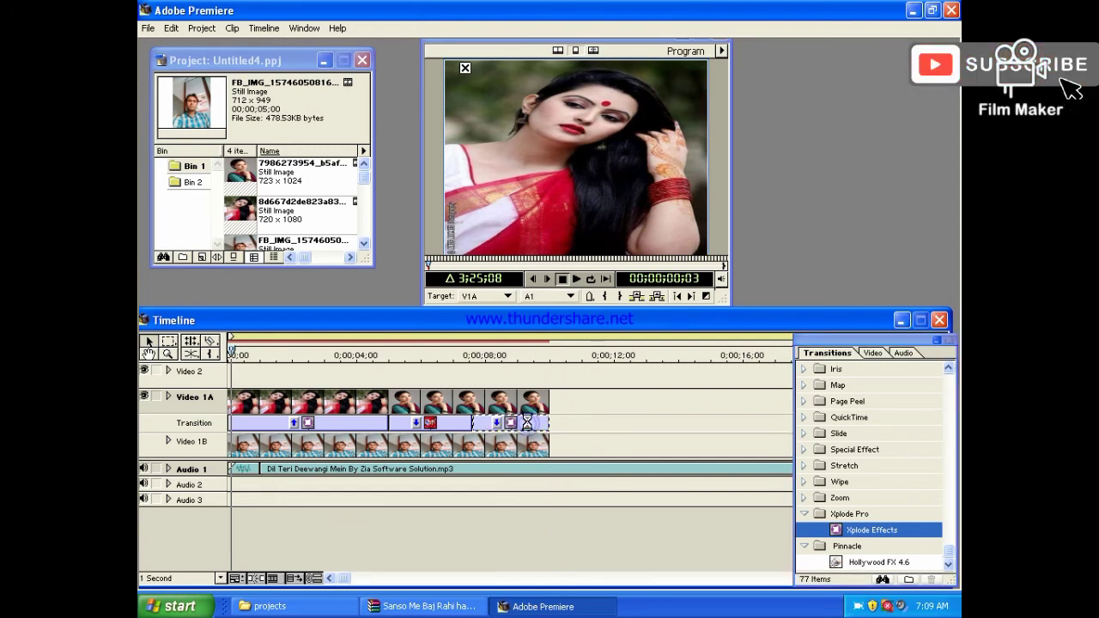
Set the last Xplode transition to the Virinchi 3D FX 9-38 effect from Virinchi-Pack-009
{"action": "double_click", "coordinate": [527, 421]}
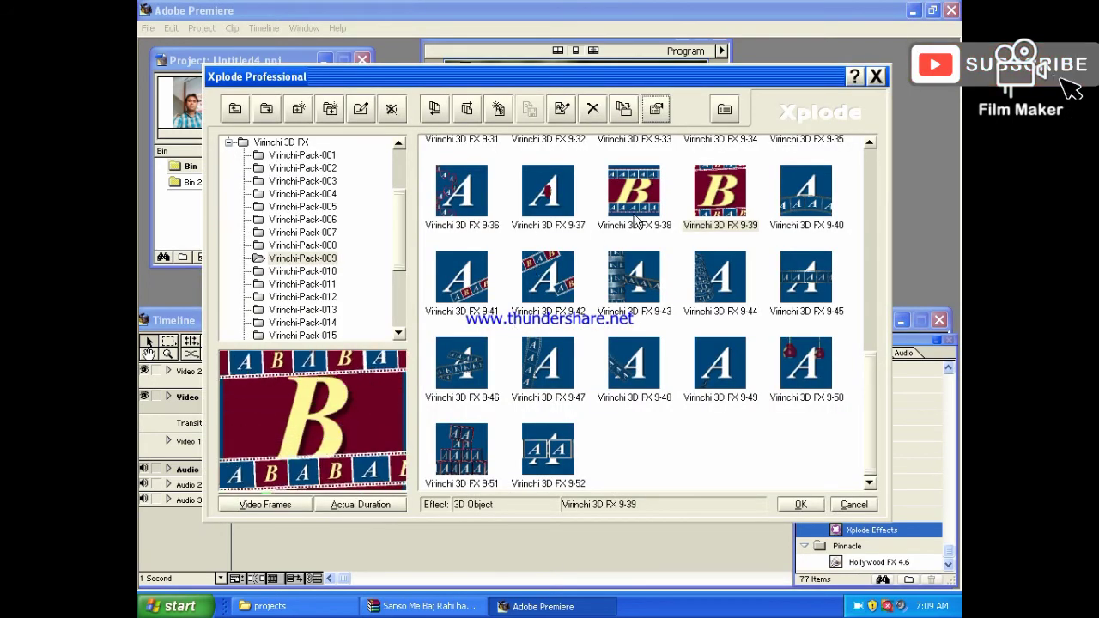
{"action": "left_click", "coordinate": [636, 200]}
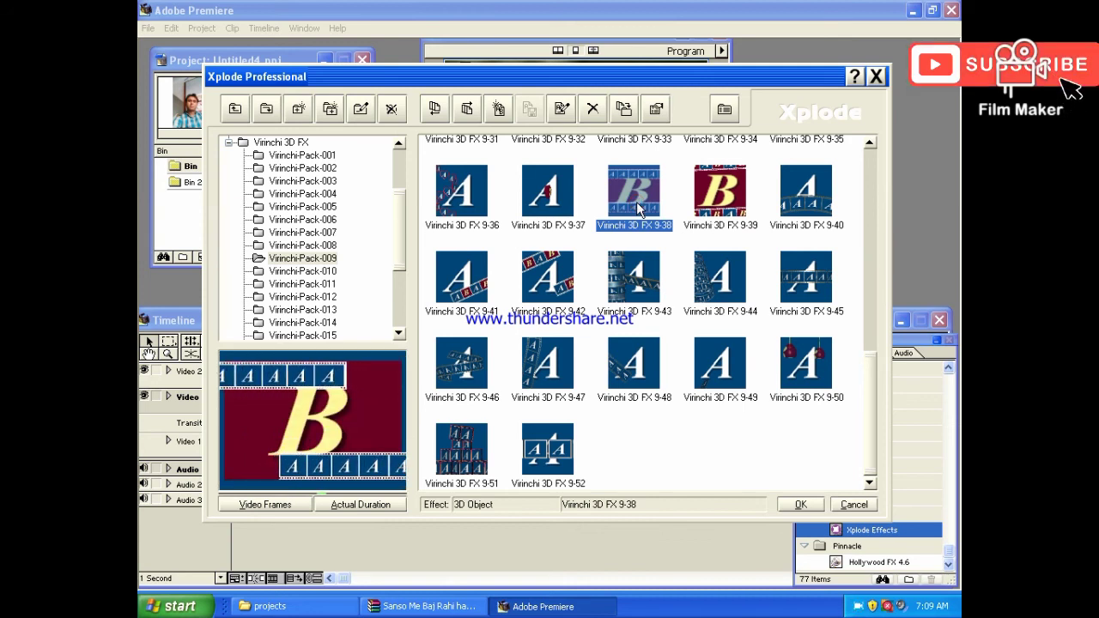
{"action": "left_click", "coordinate": [800, 505]}
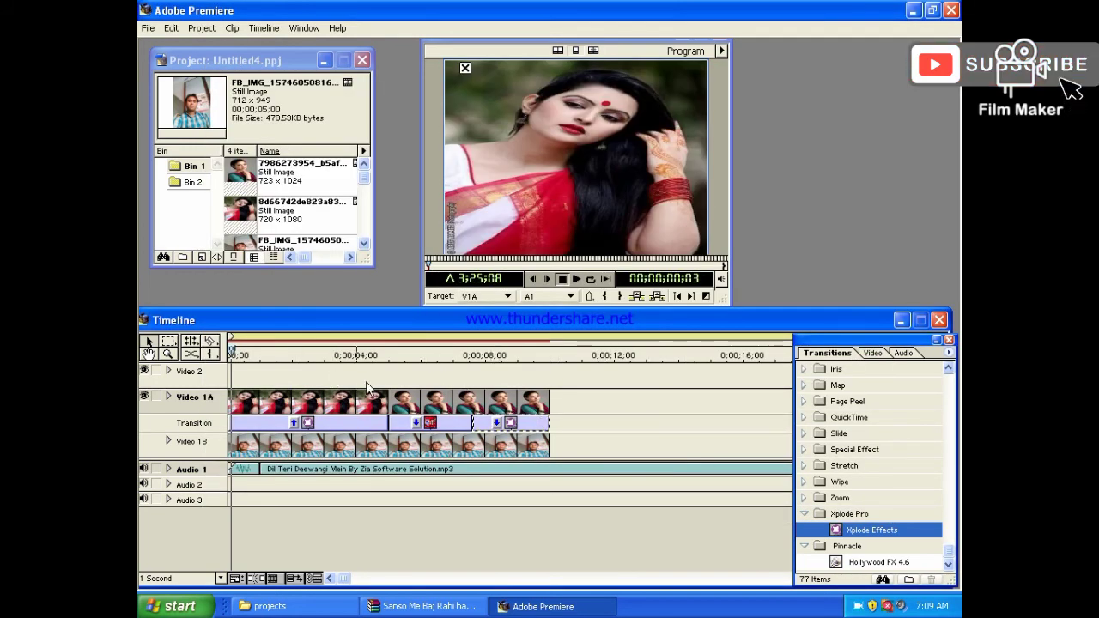
Play the slideshow from the middle of the timeline and again from its beginning, and move the playhead back to the second photo
{"action": "left_click", "coordinate": [440, 348]}
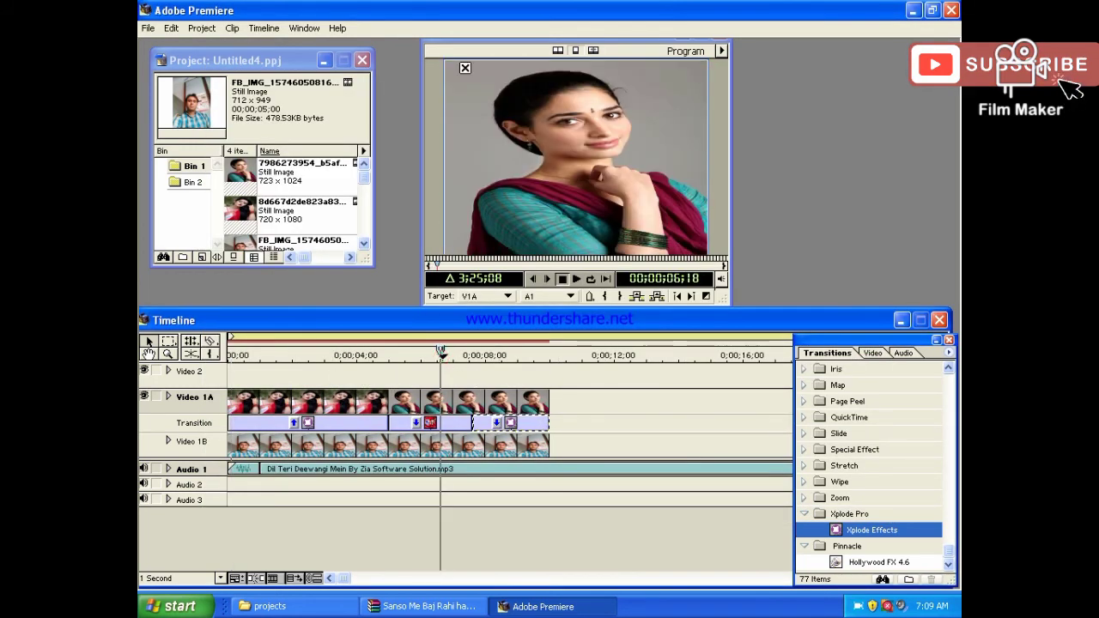
{"action": "key", "text": "space"}
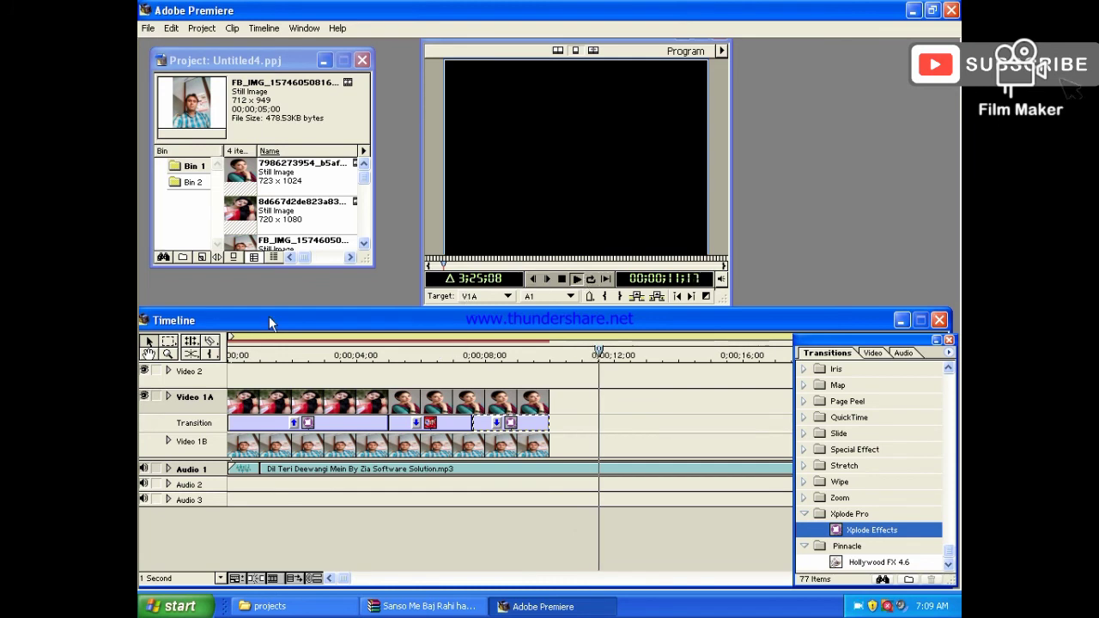
{"action": "key", "text": "Home"}
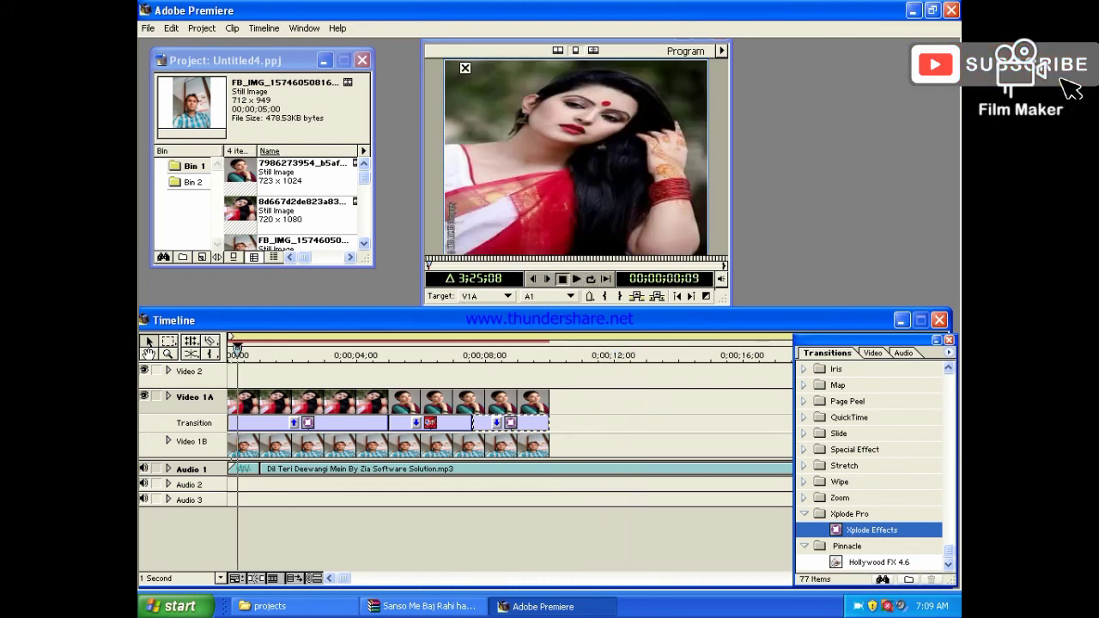
{"action": "key", "text": "space"}
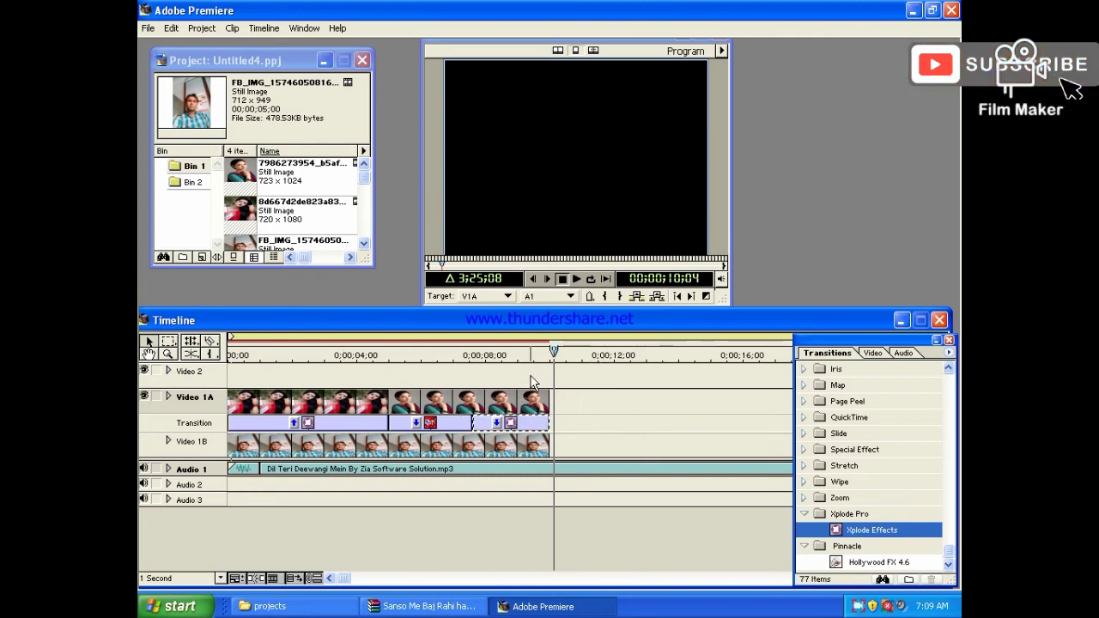
{"action": "left_click", "coordinate": [401, 353]}
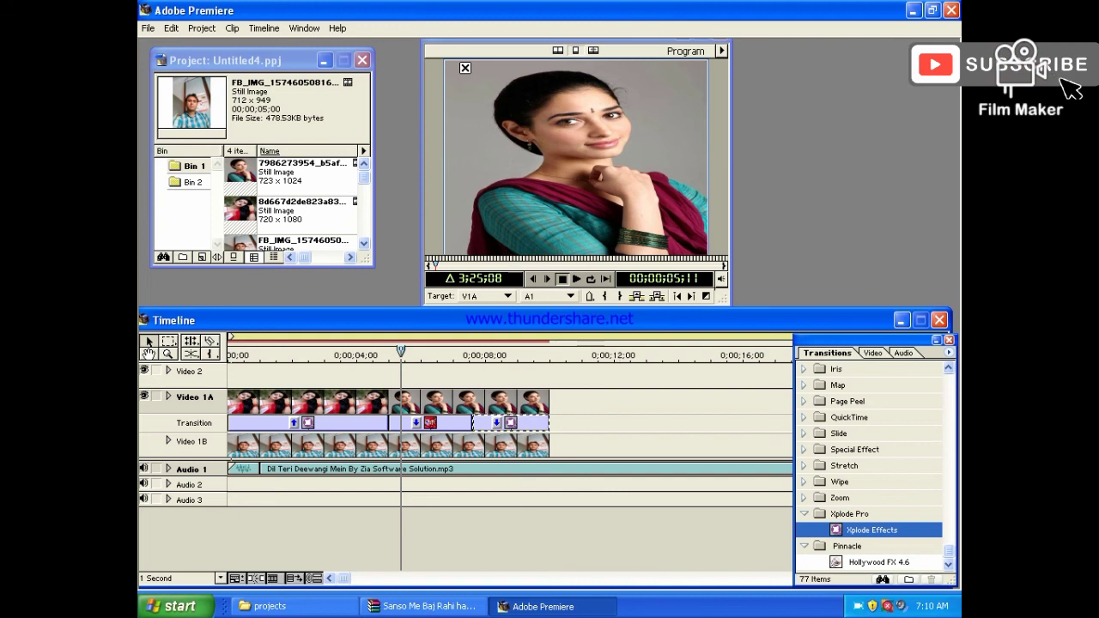
{"action": "left_click", "coordinate": [859, 605]}
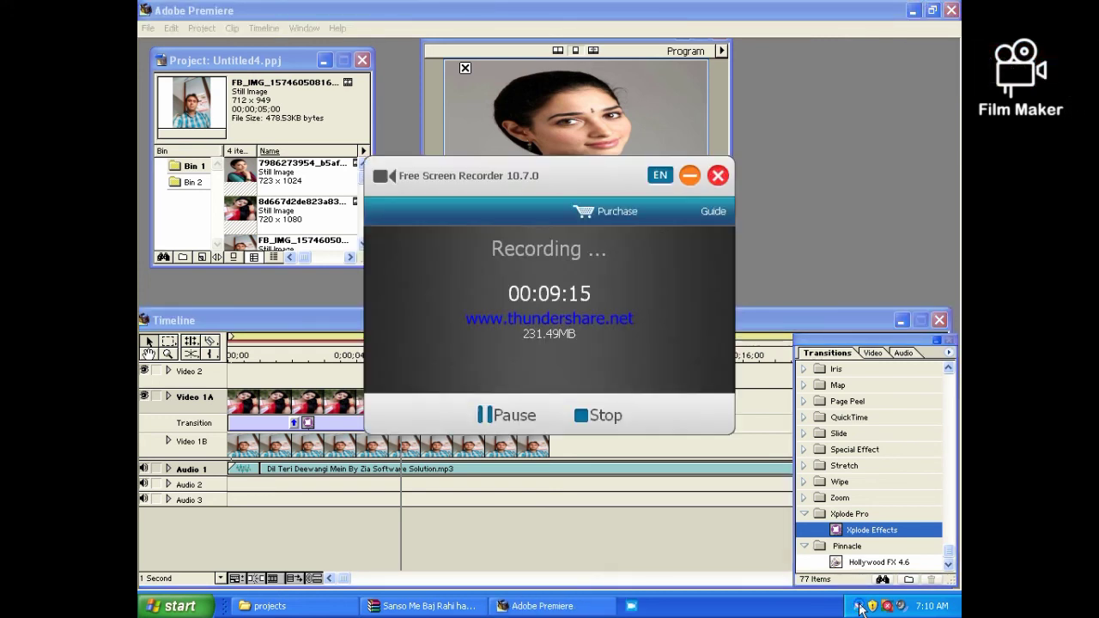